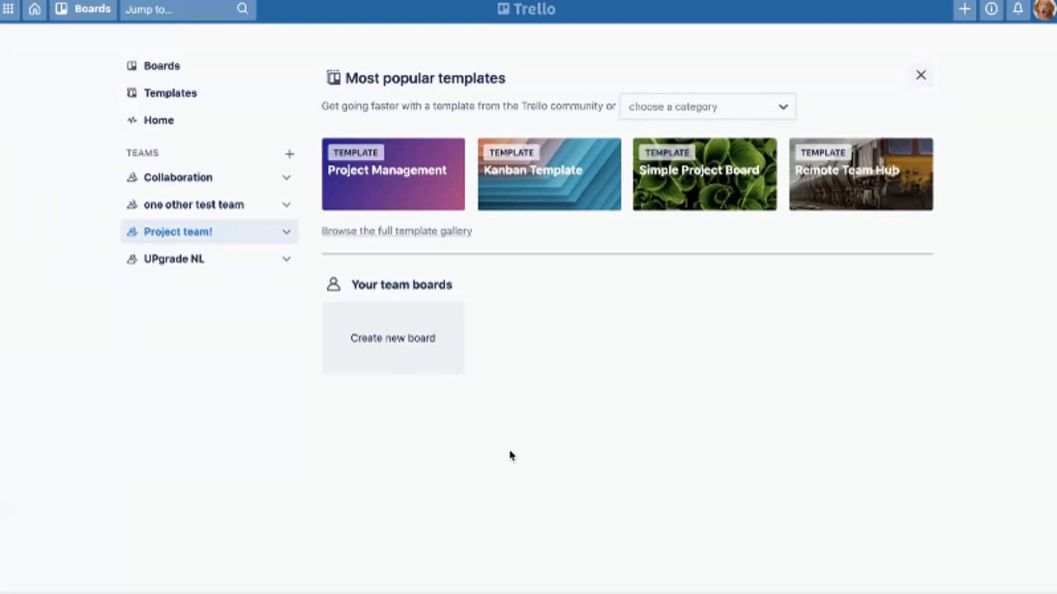
# Create an 'Amazing project' board in the Project team! workspace with the dark streak background
pyautogui.click(405, 476)
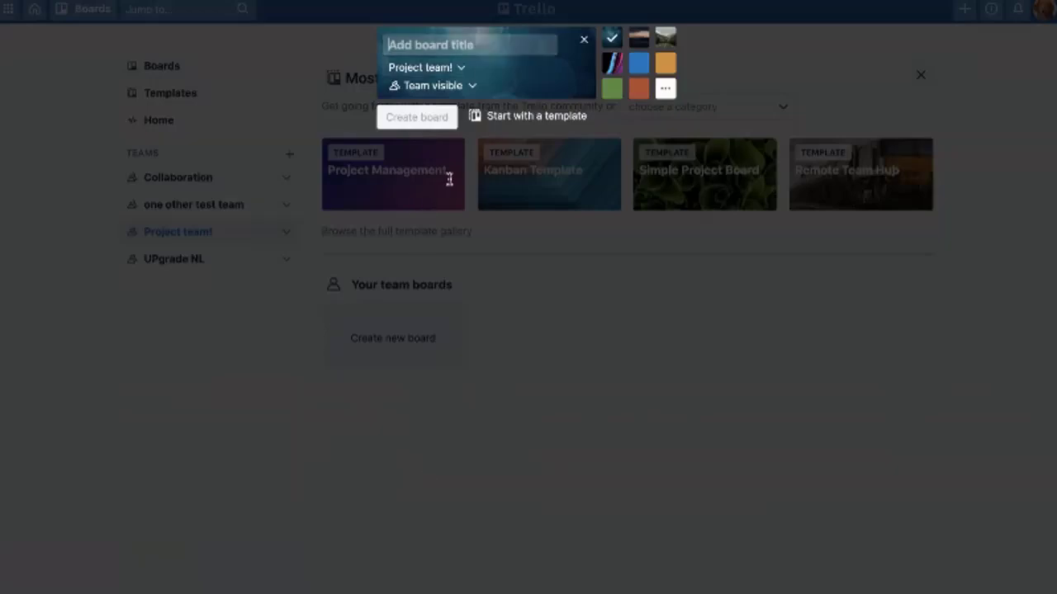
pyautogui.write('Ama')
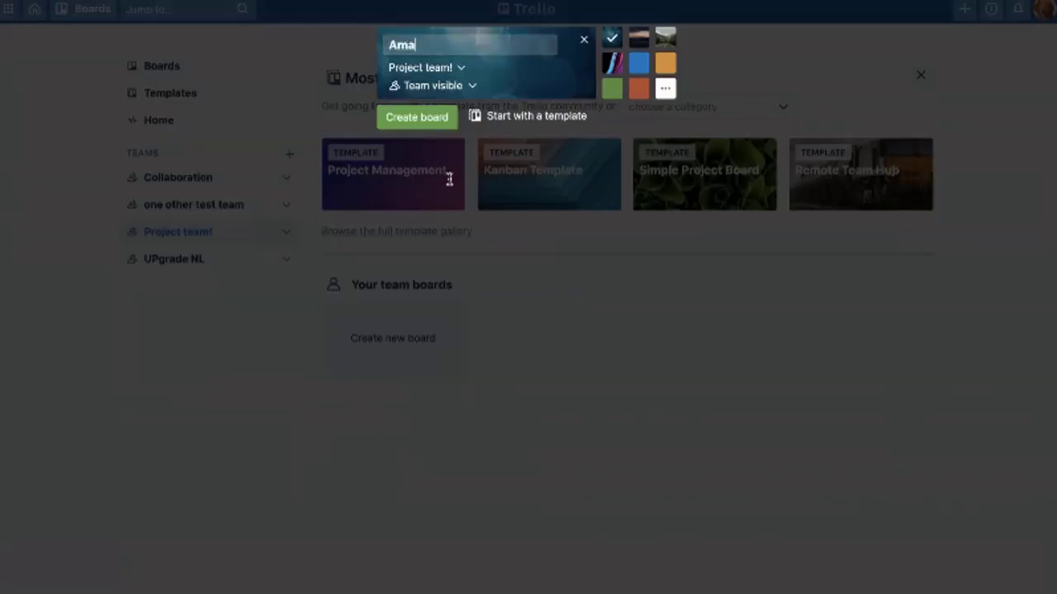
pyautogui.write('zing project')
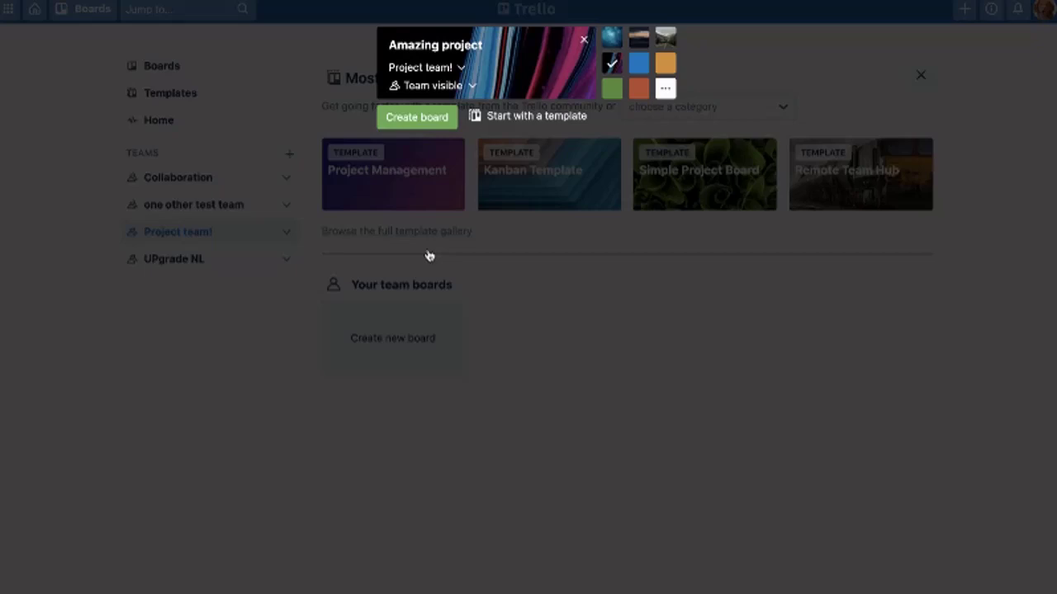
pyautogui.press('Return')
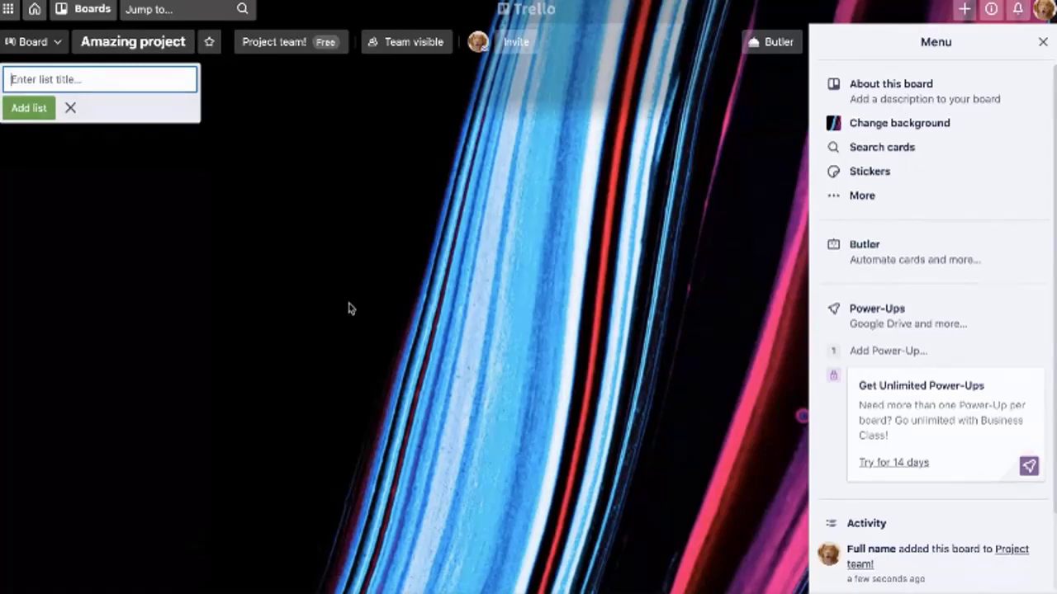
# Add the lists Incoming jobs, Next, Doing and Done, then close the list form
pyautogui.write('Incomg')
pyautogui.press('BackSpace')
pyautogui.write('ing jobs')
pyautogui.press('Return')
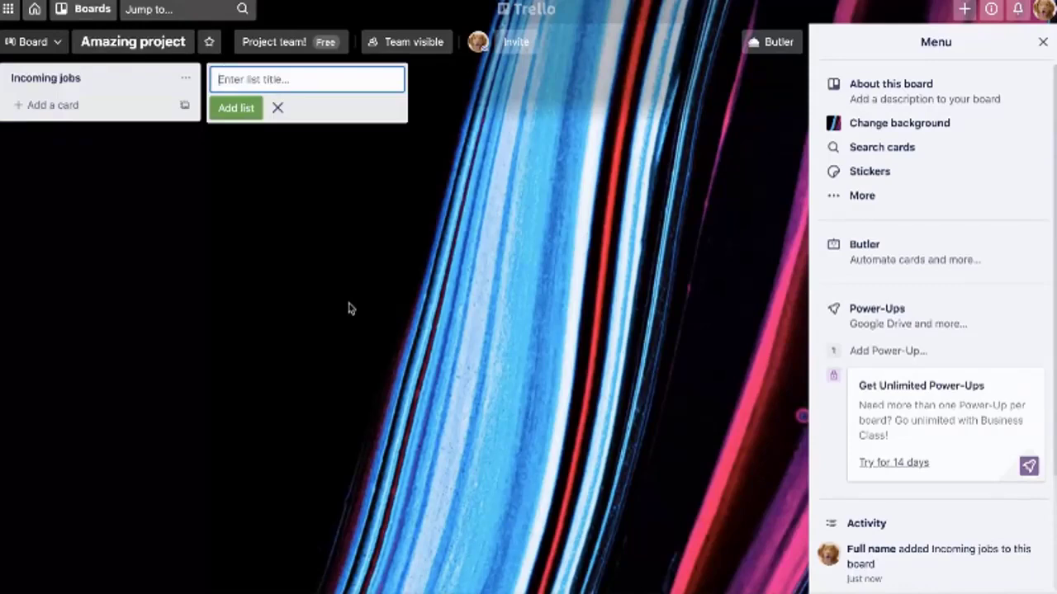
pyautogui.write('Next')
pyautogui.press('Return')
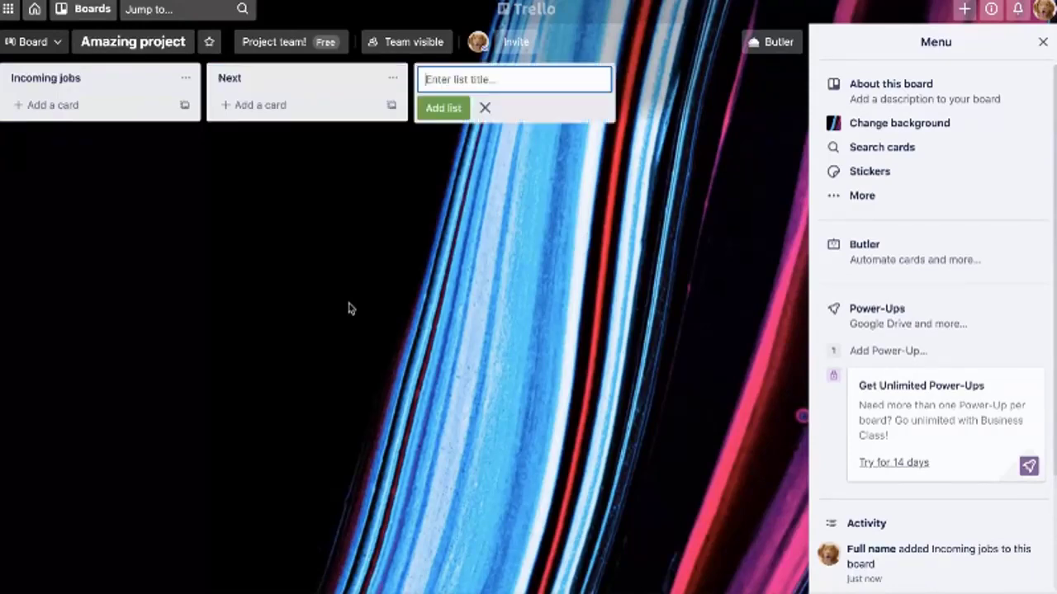
pyautogui.write('Doing')
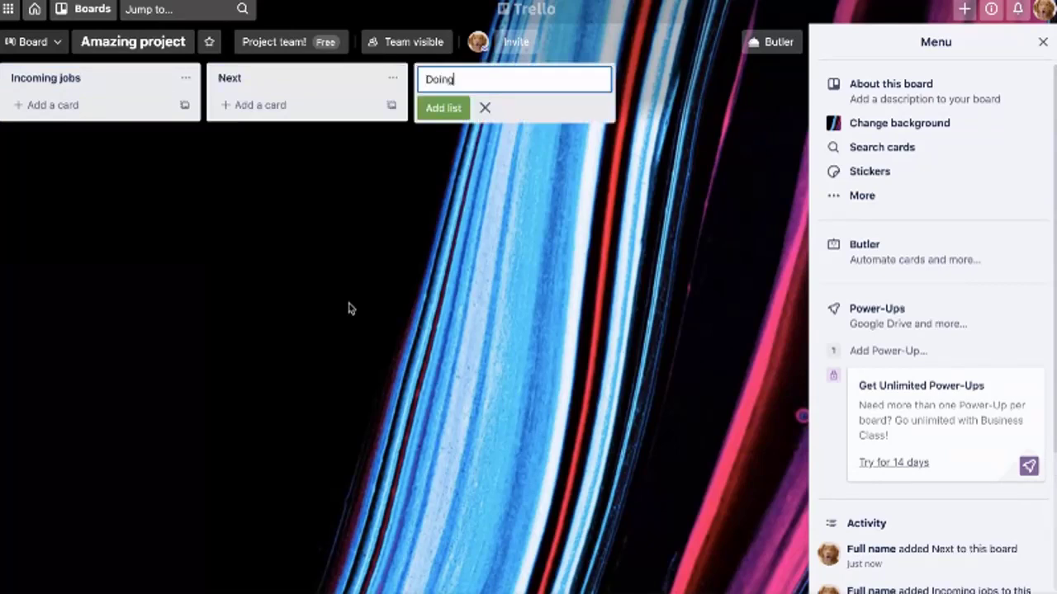
pyautogui.press('Return')
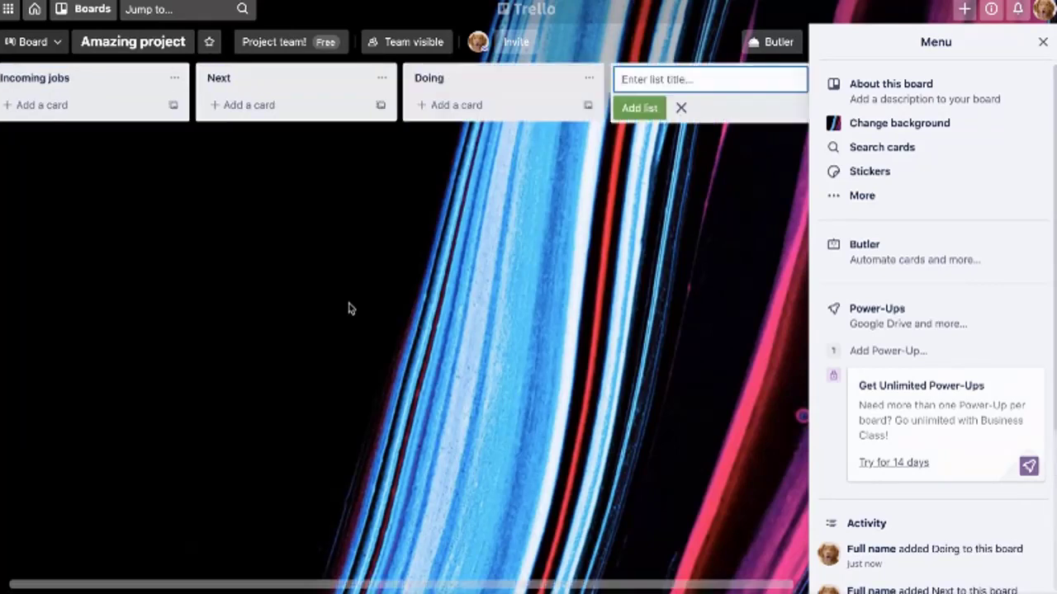
pyautogui.write('Done')
pyautogui.press('Return')
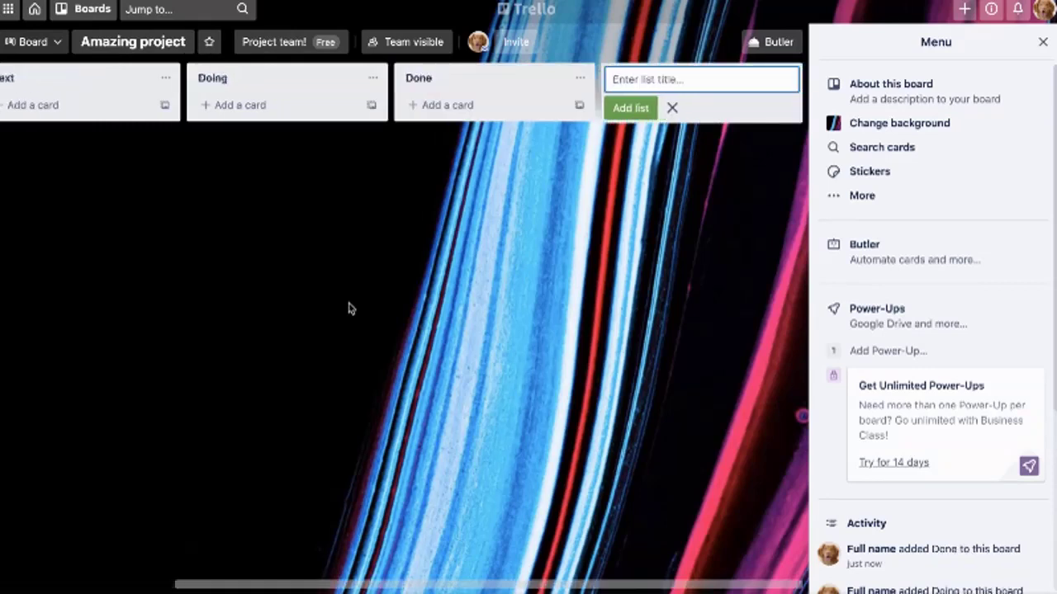
pyautogui.press('Escape')
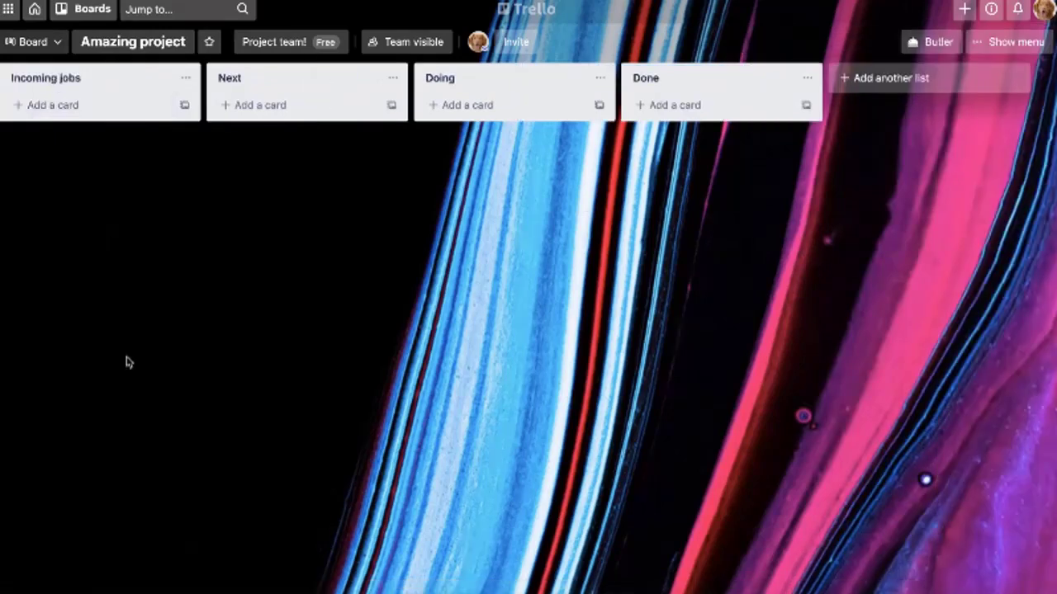
# Add cards 'Sending out invitations', 'Create invite link' and 'determine event structure' to Incoming jobs
pyautogui.press('n')
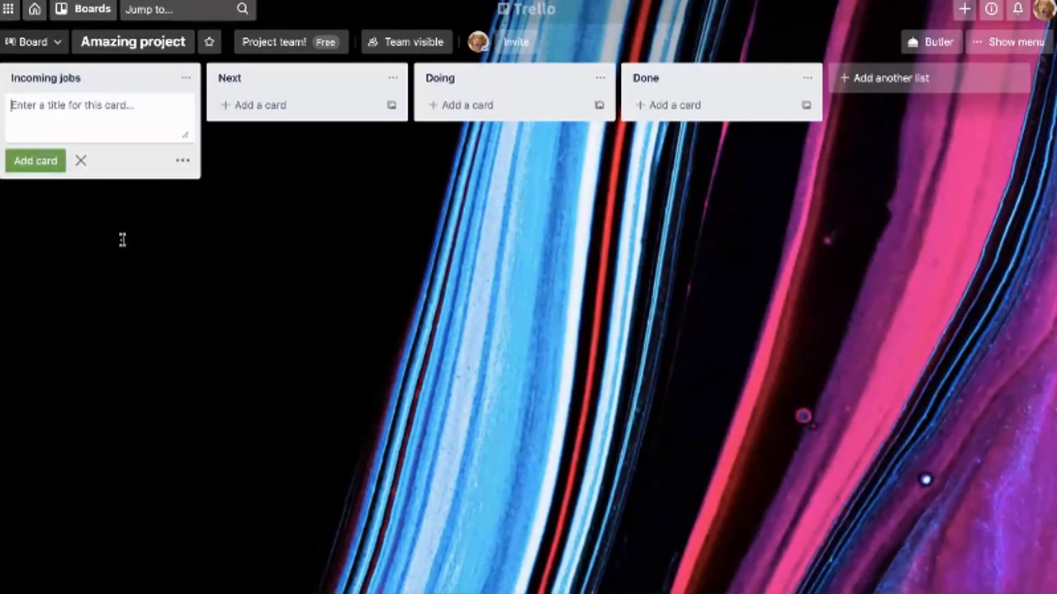
pyautogui.write('Sending ou')
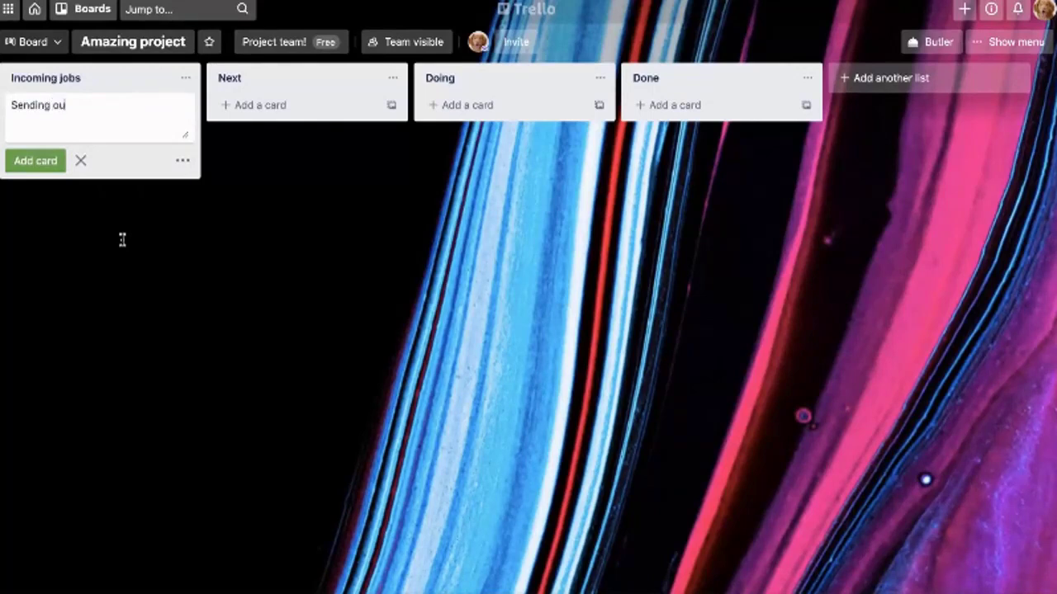
pyautogui.write('t invitations')
pyautogui.press('Return')
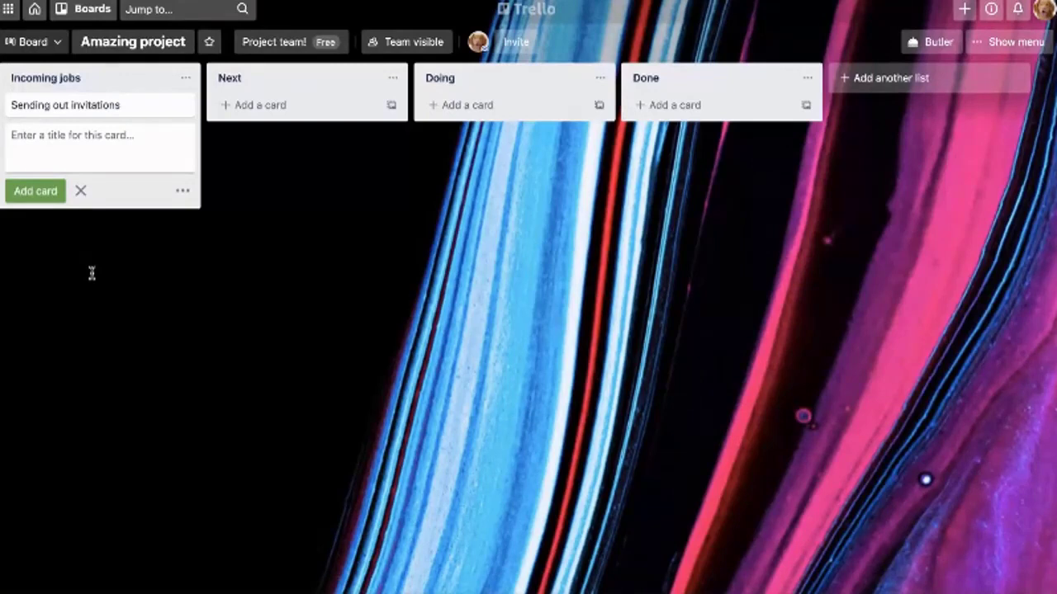
pyautogui.write('Create')
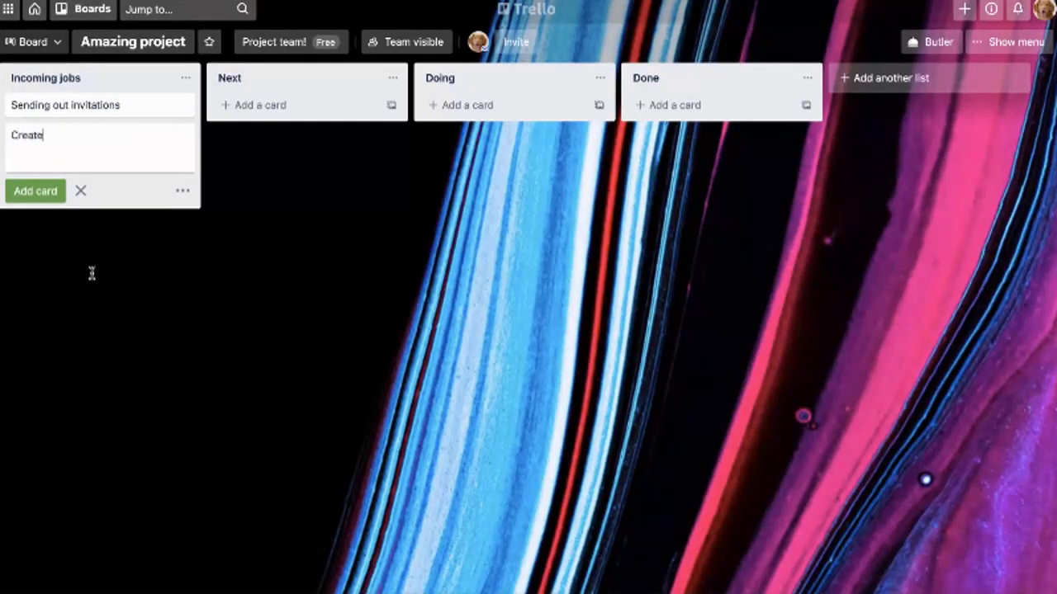
pyautogui.write(' invite link')
pyautogui.press('Return')
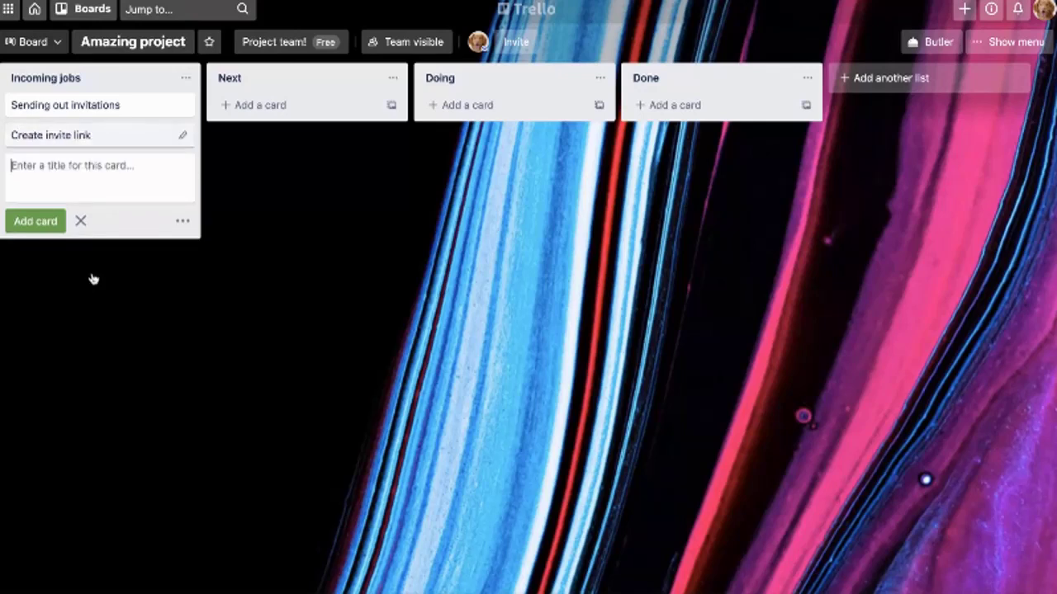
pyautogui.write('determ')
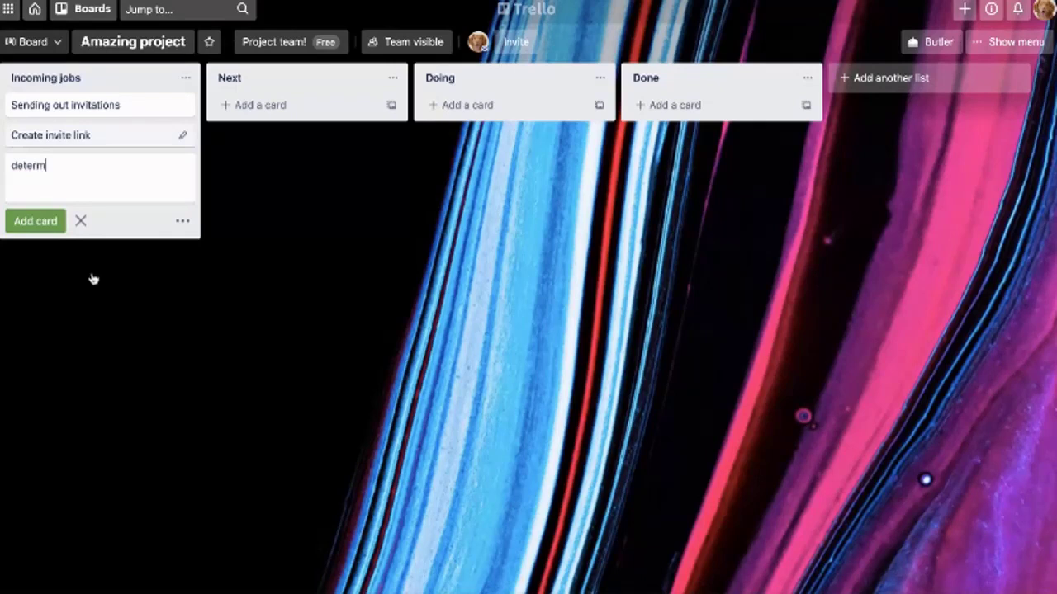
pyautogui.write('ine event structure')
pyautogui.press('Return')
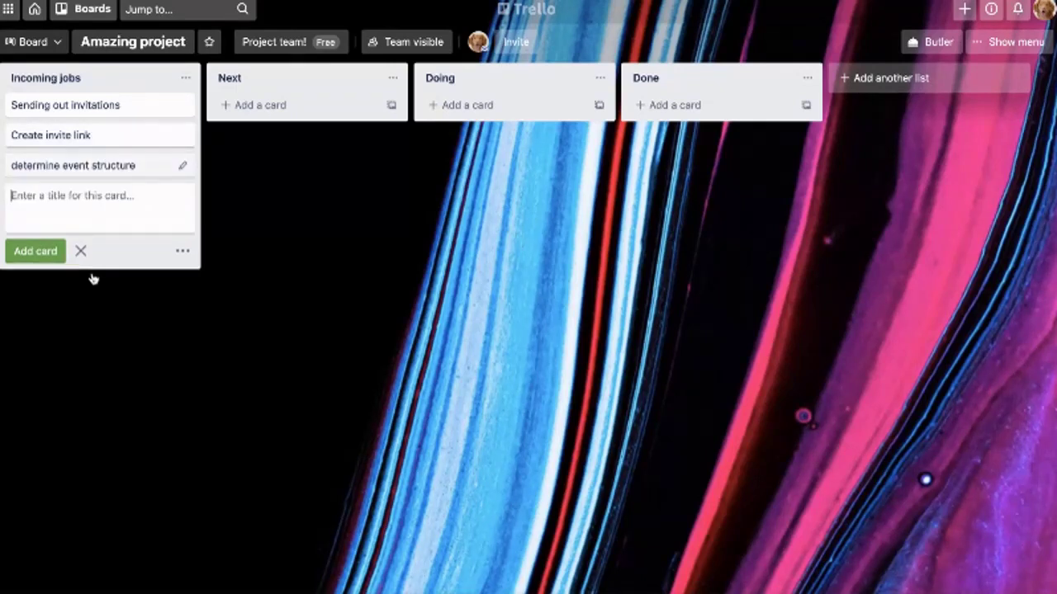
# Add cards 'Check technology', 'Inform stakeholders' and 'Figur out funding' below them
pyautogui.write('Check technol')
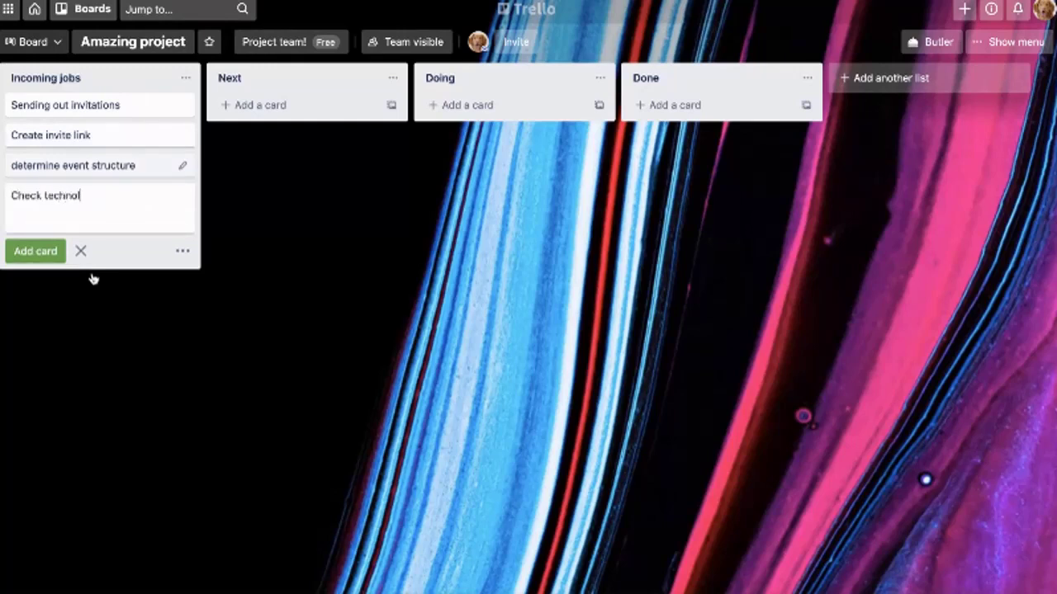
pyautogui.write('ogy')
pyautogui.press('Return')
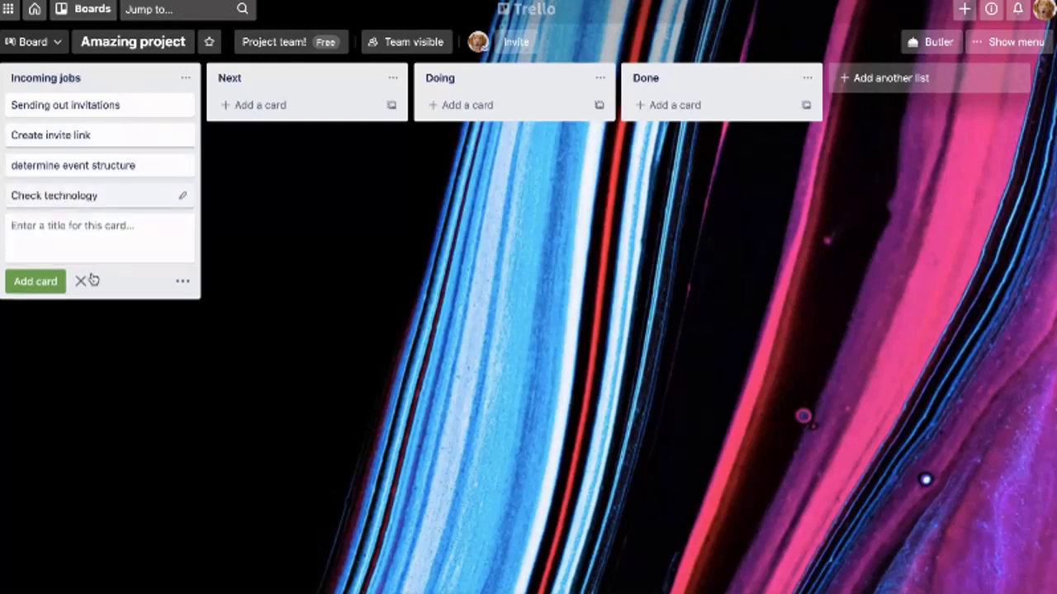
pyautogui.write('Infor')
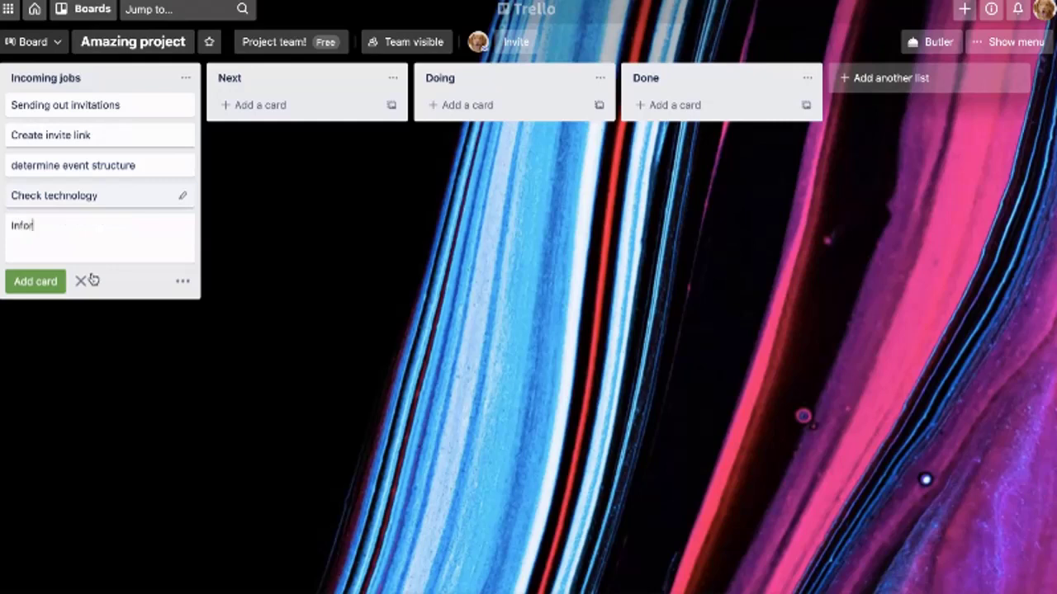
pyautogui.write('m stakehold')
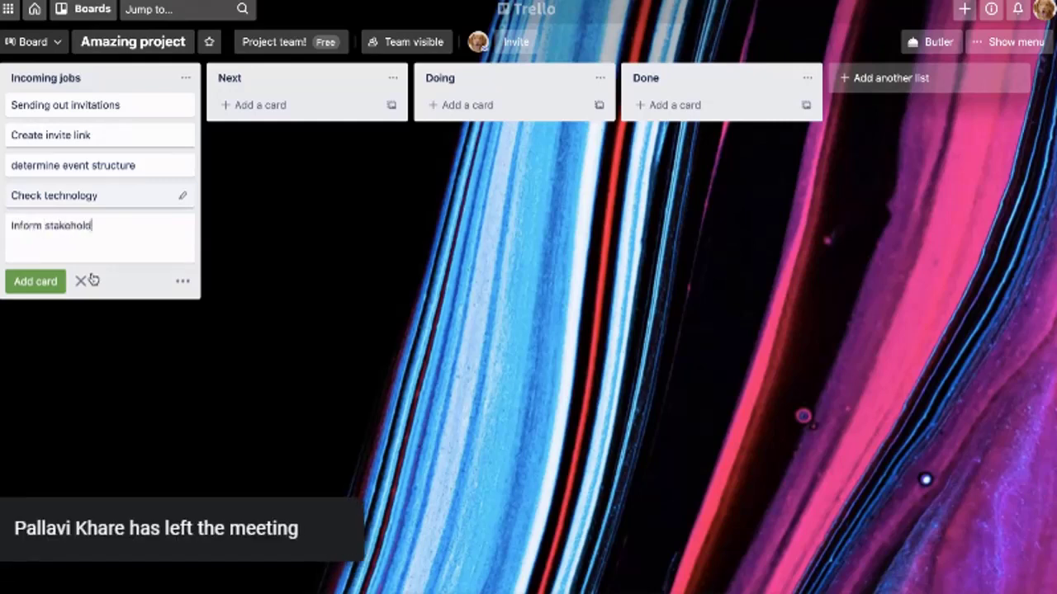
pyautogui.write('ers')
pyautogui.press('Return')
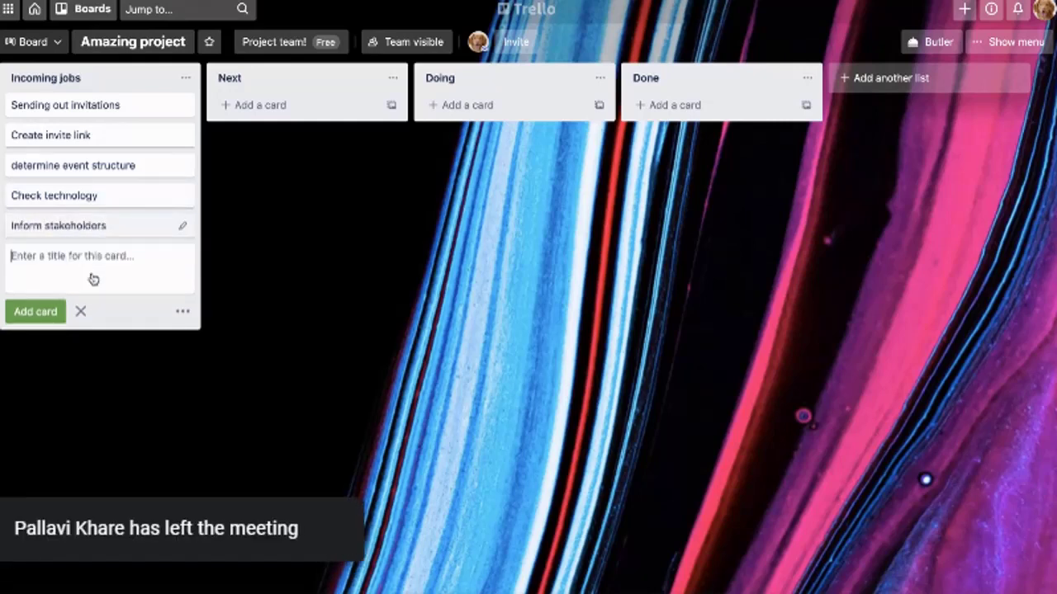
pyautogui.write('Figur ou')
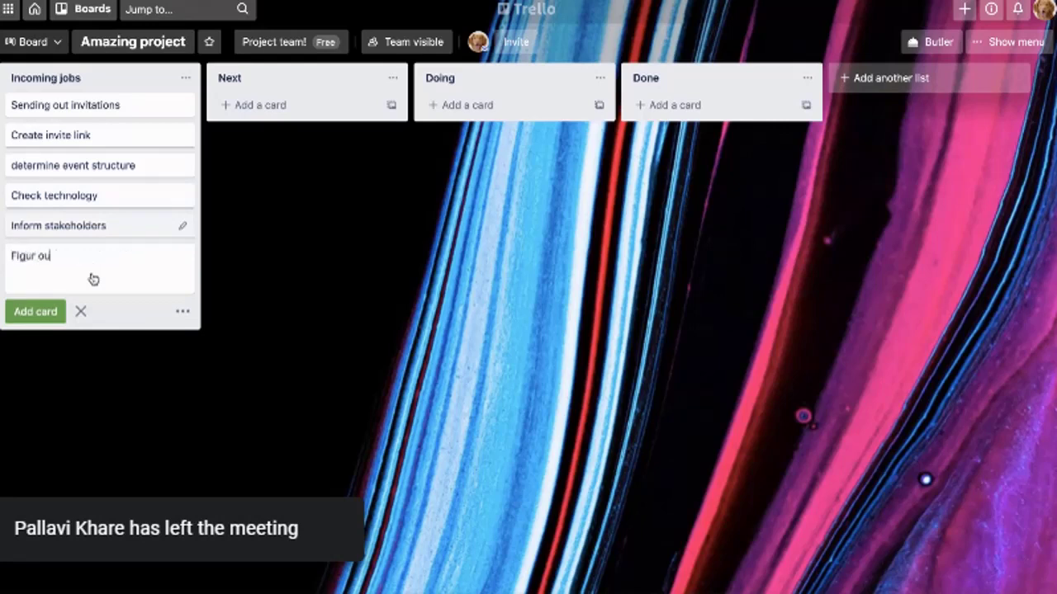
pyautogui.write('t funding')
pyautogui.press('Return')
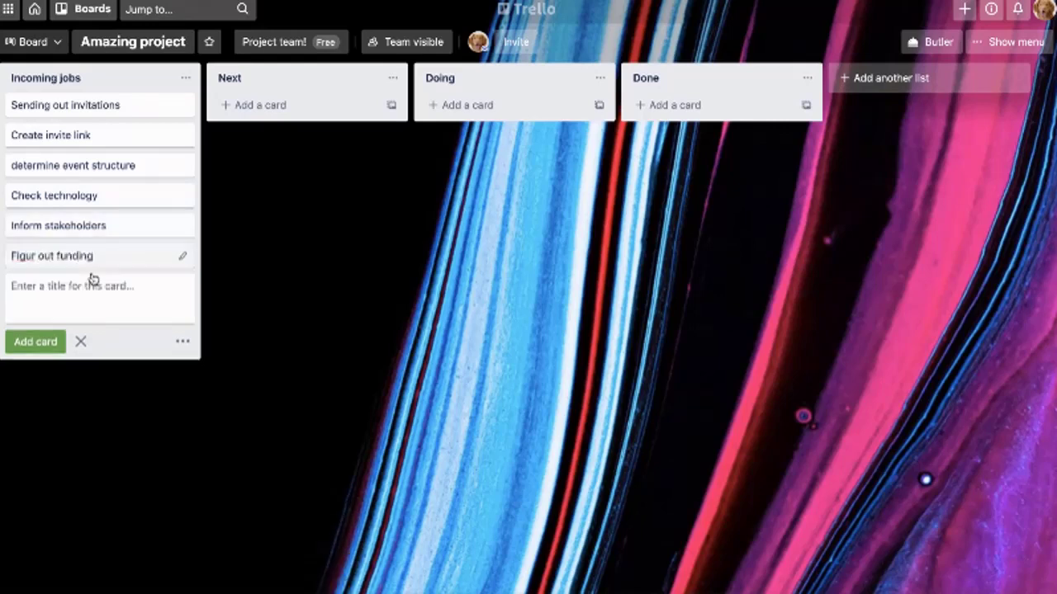
# Correct the funding card's title to 'Figure out funding'
pyautogui.click(52, 255)
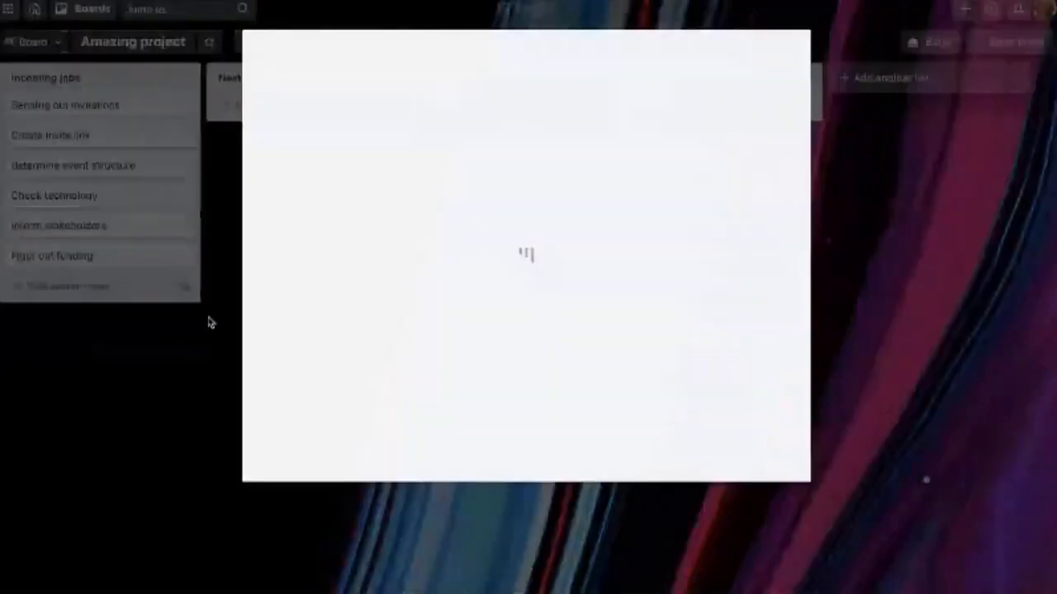
pyautogui.write('e out funding')
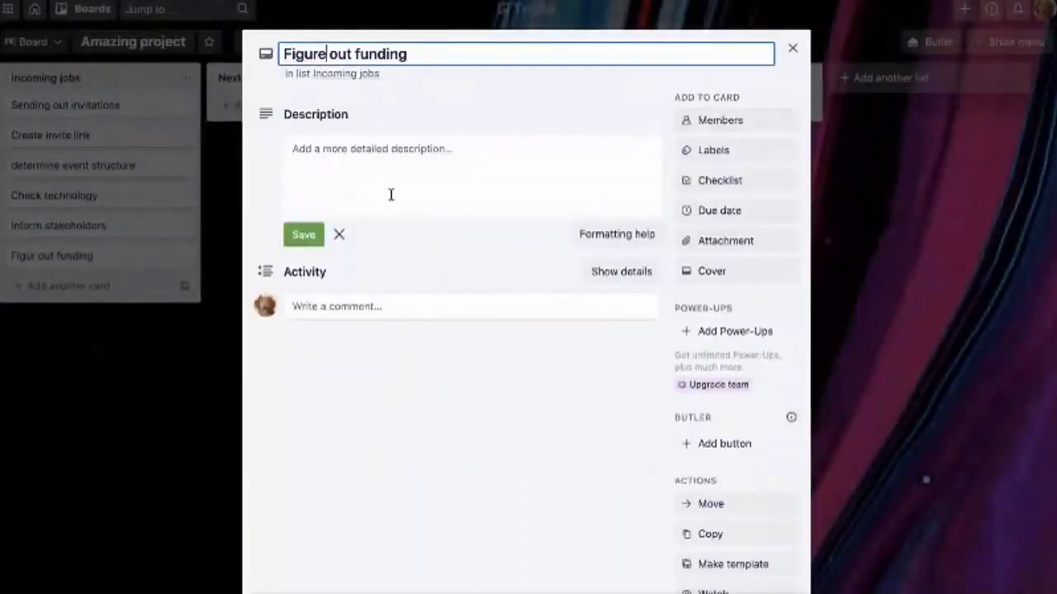
pyautogui.click(269, 368)
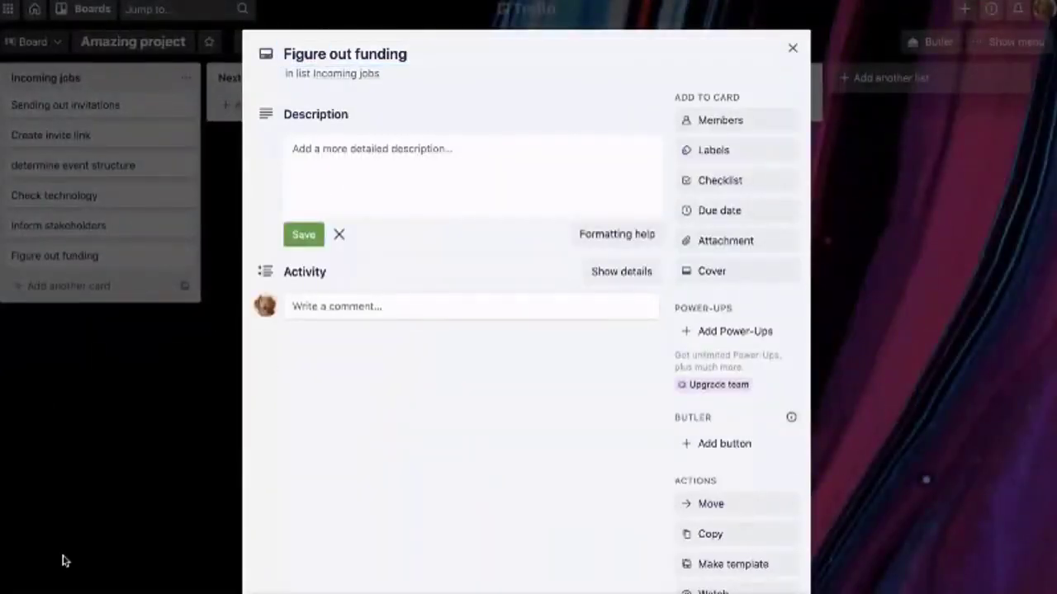
pyautogui.click(92, 432)
pyautogui.click(92, 426)
# Add an 'organise food for event' card to Incoming jobs
pyautogui.press('n')
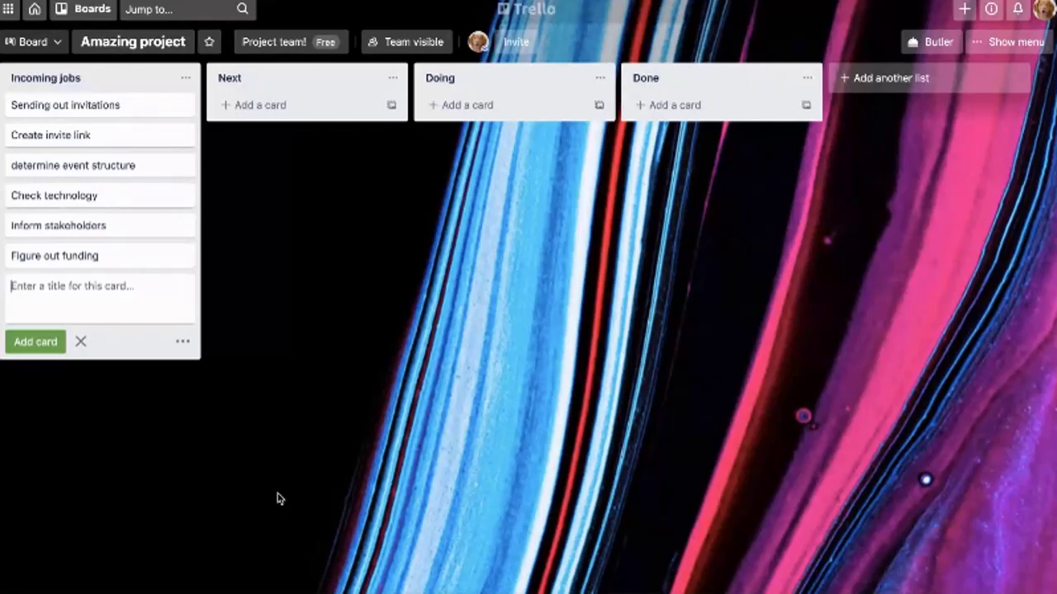
pyautogui.write('orgniase')
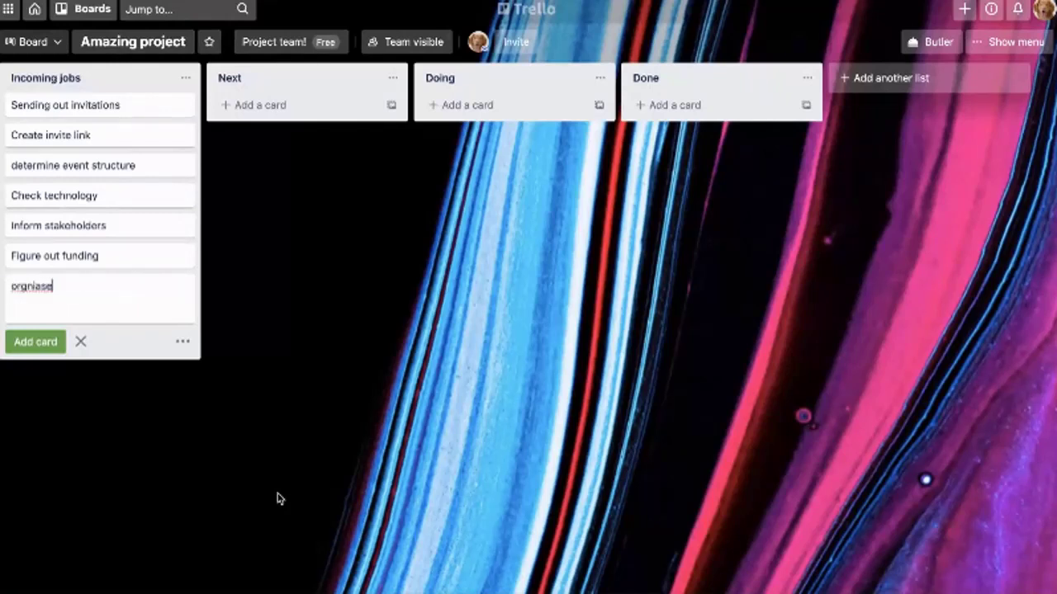
pyautogui.press('BackSpace')
pyautogui.press('BackSpace')
pyautogui.press('BackSpace')
pyautogui.press('BackSpace')
pyautogui.write('anise food for event')
pyautogui.press('Return')
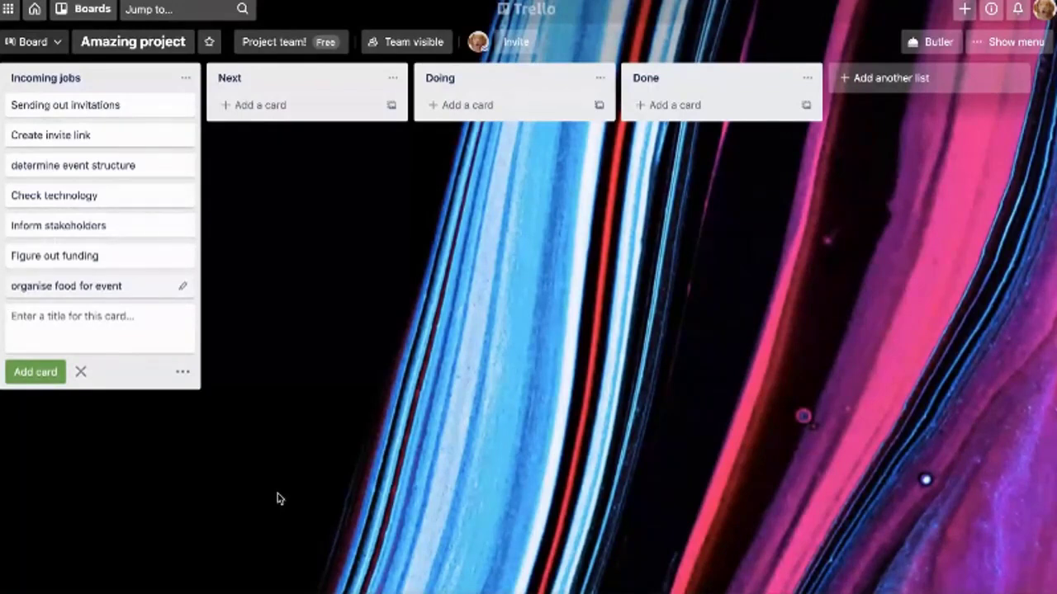
pyautogui.click(484, 432)
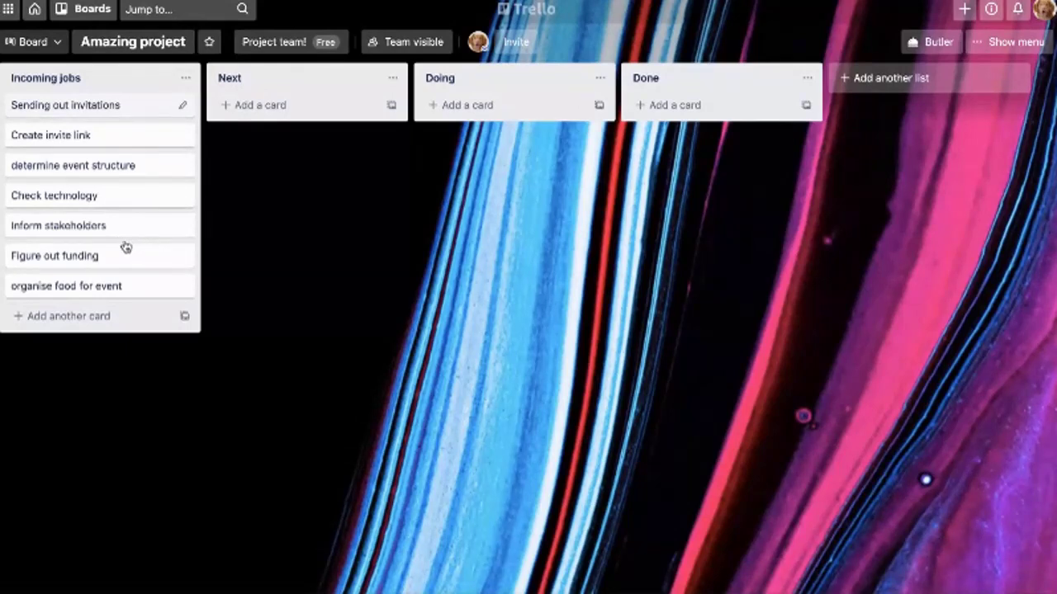
# Reposition Sending out invitations and add a 'Set date' card at the bottom of Incoming jobs
pyautogui.moveTo(125, 245); pyautogui.dragTo(116, 248)
pyautogui.click(104, 321)
pyautogui.write('Set date')
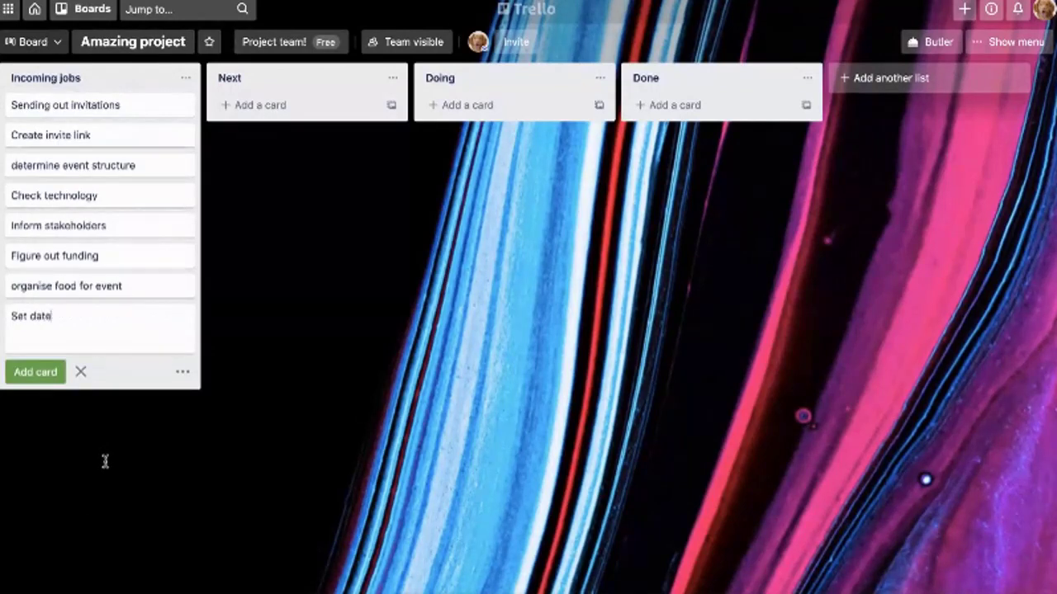
pyautogui.press('Return')
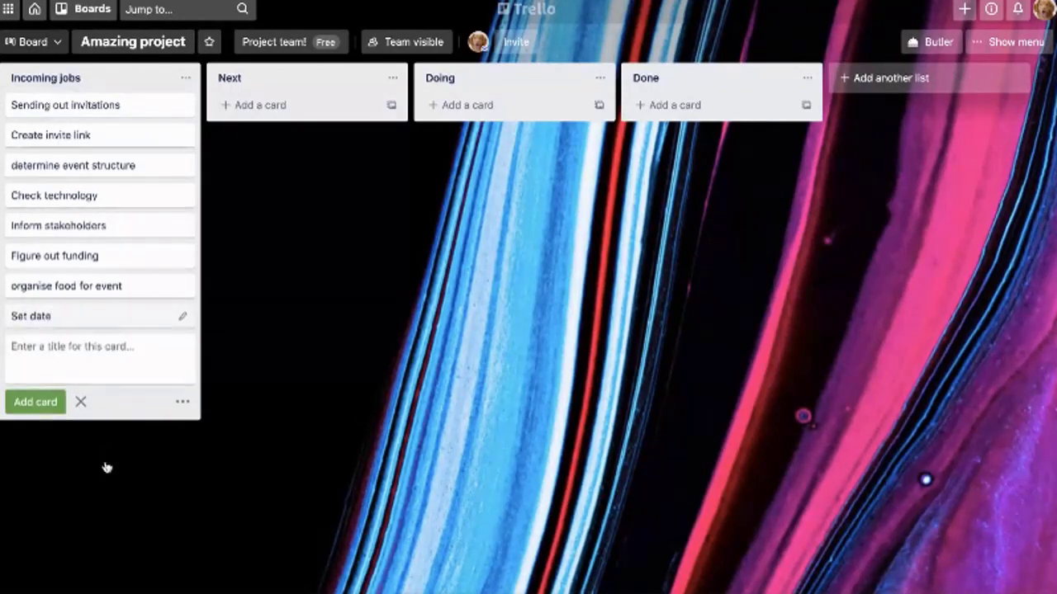
pyautogui.click(470, 406)
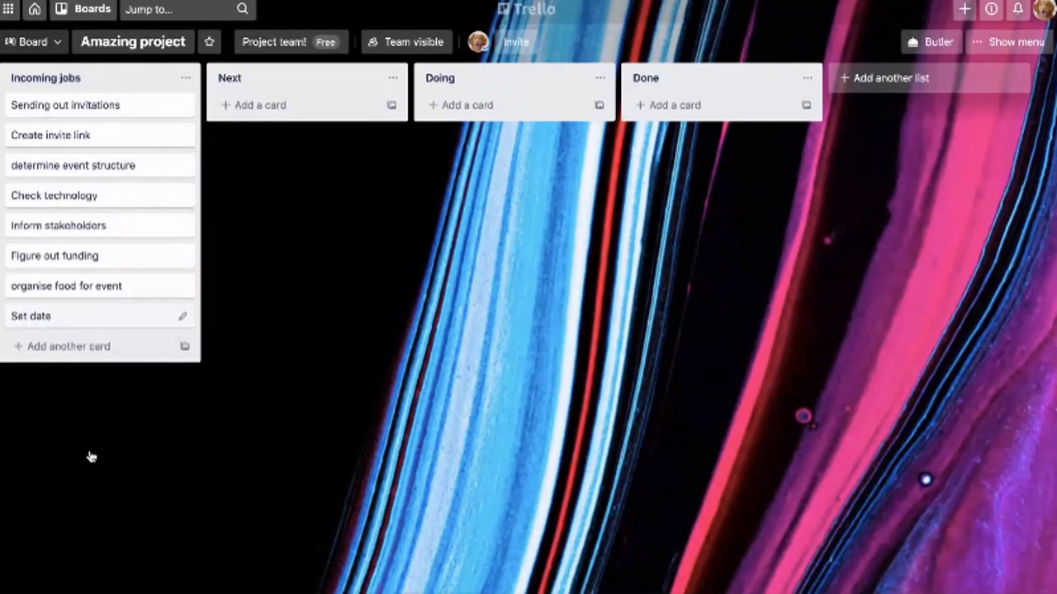
# Drag Set date and Sending out invitations into the Next list
pyautogui.moveTo(85, 316)
pyautogui.mouseDown()
pyautogui.moveTo(233, 167)
pyautogui.moveTo(270, 116)
pyautogui.moveTo(132, 257)
pyautogui.moveTo(82, 292)
pyautogui.moveTo(95, 328)
pyautogui.moveTo(82, 314)
pyautogui.mouseUp()
pyautogui.moveTo(85, 457); pyautogui.dragTo(278, 250)
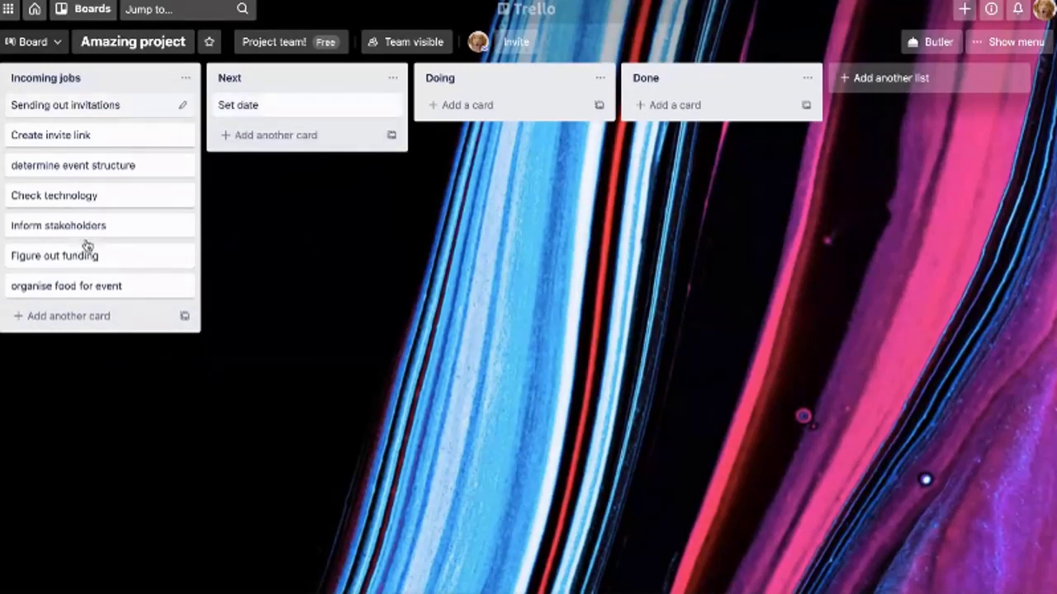
pyautogui.moveTo(85, 245); pyautogui.dragTo(269, 279)
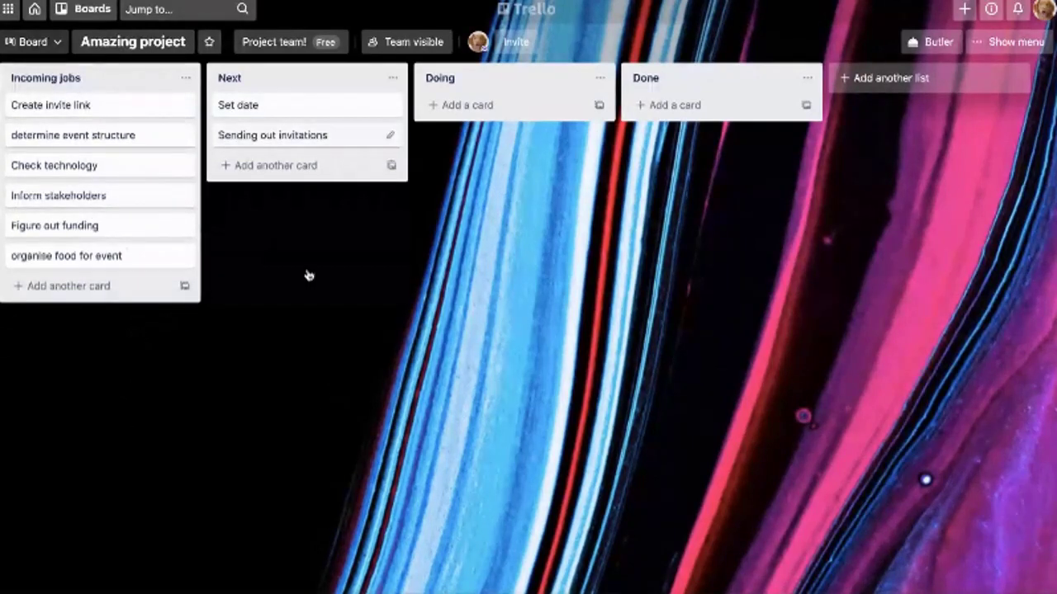
pyautogui.press('Return')
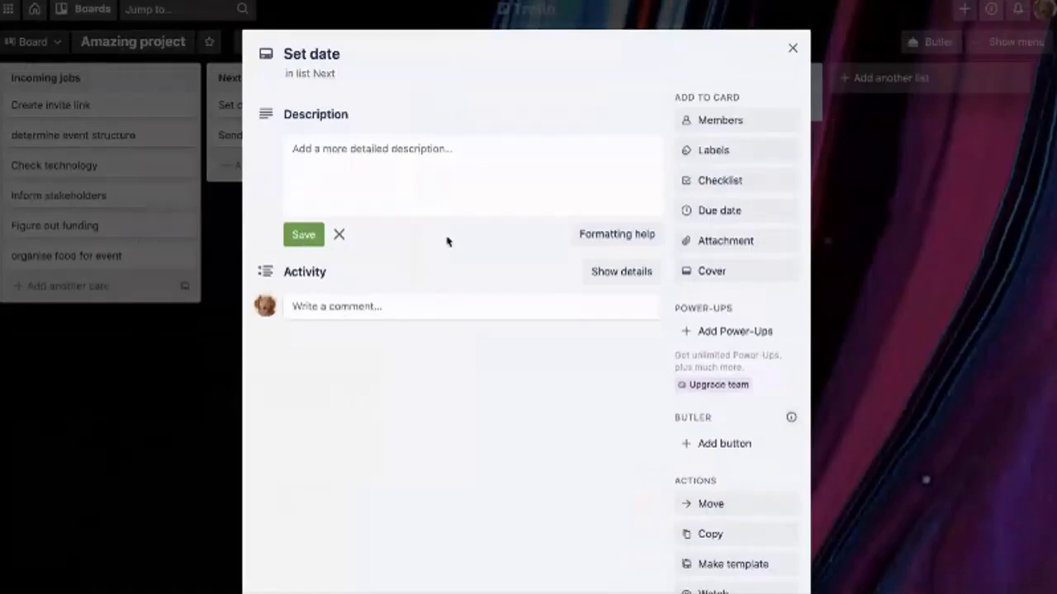
pyautogui.press('Escape')
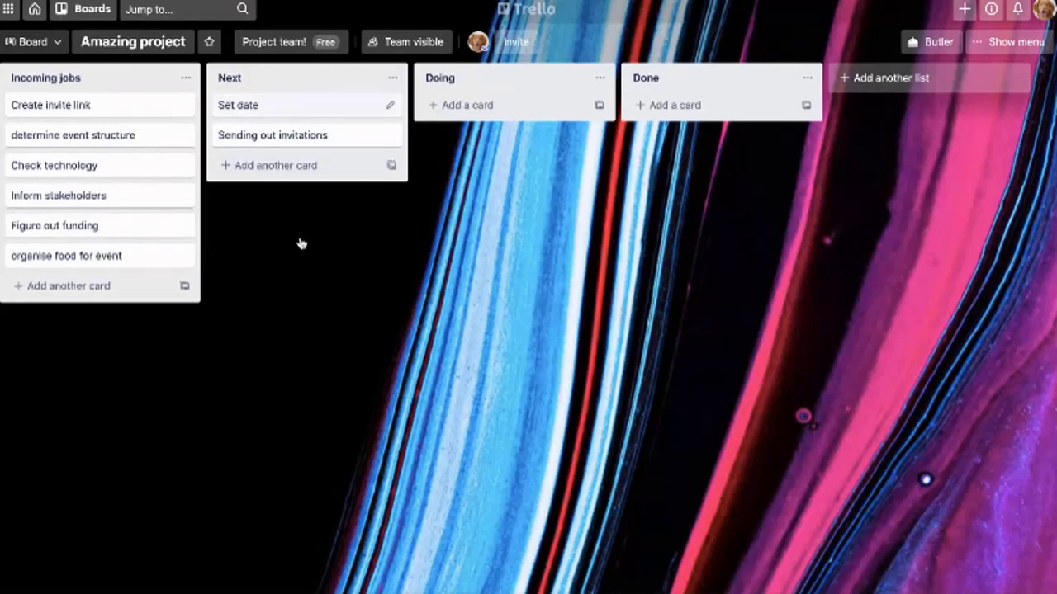
# Move Set date to Doing with the description 'I don't know when this should be but sometime in April is best'
pyautogui.press('.')
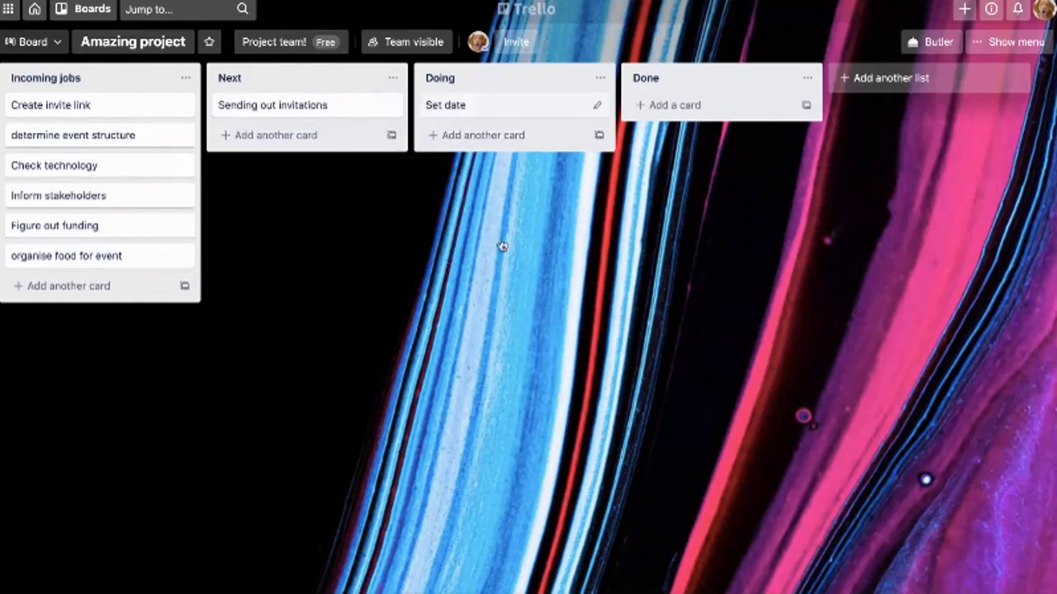
pyautogui.press('Return')
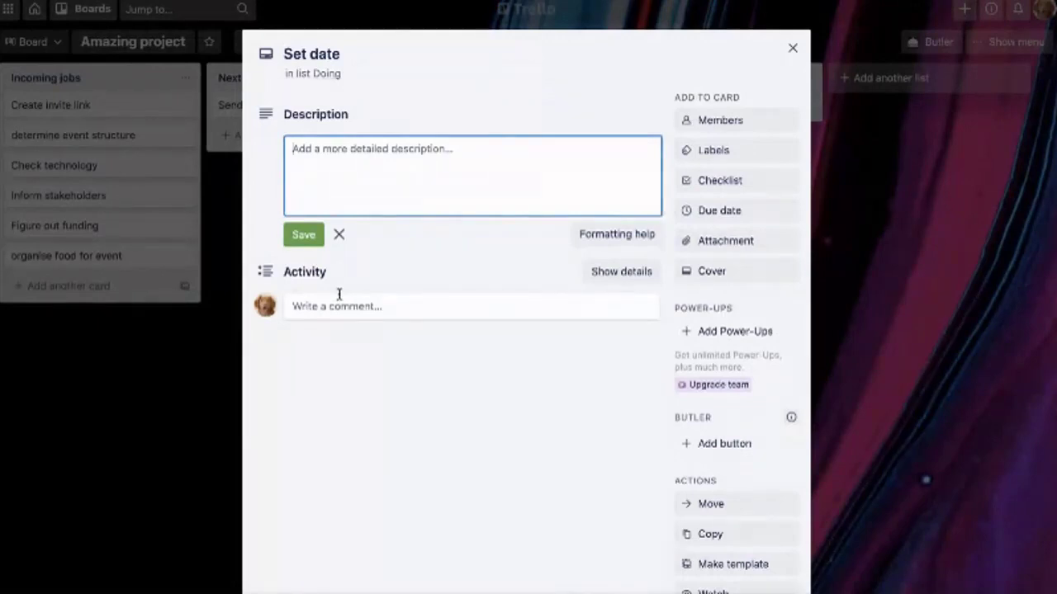
pyautogui.write("I don't know")
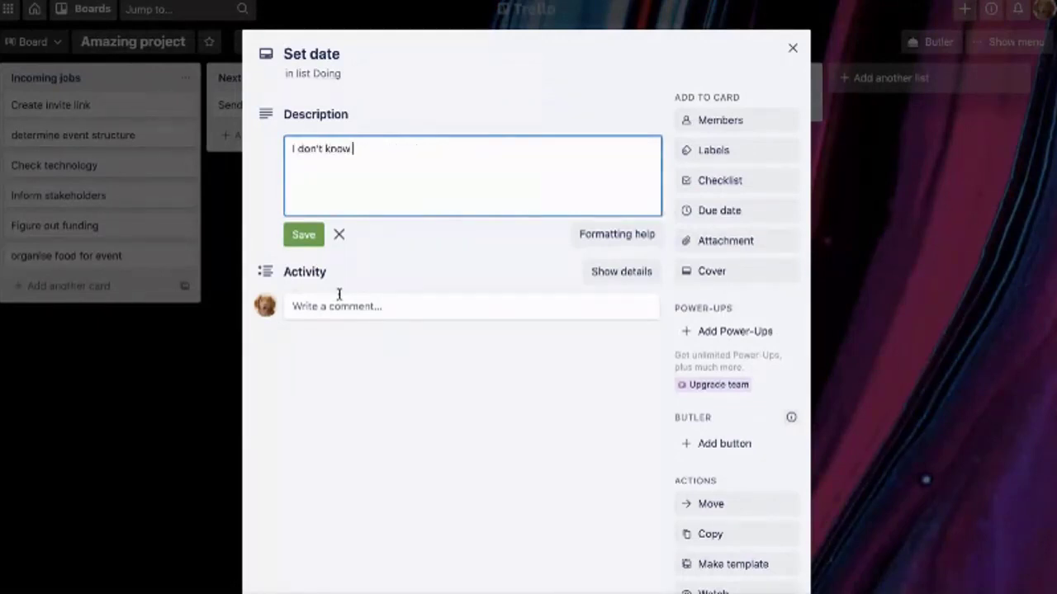
pyautogui.write(' when this should be')
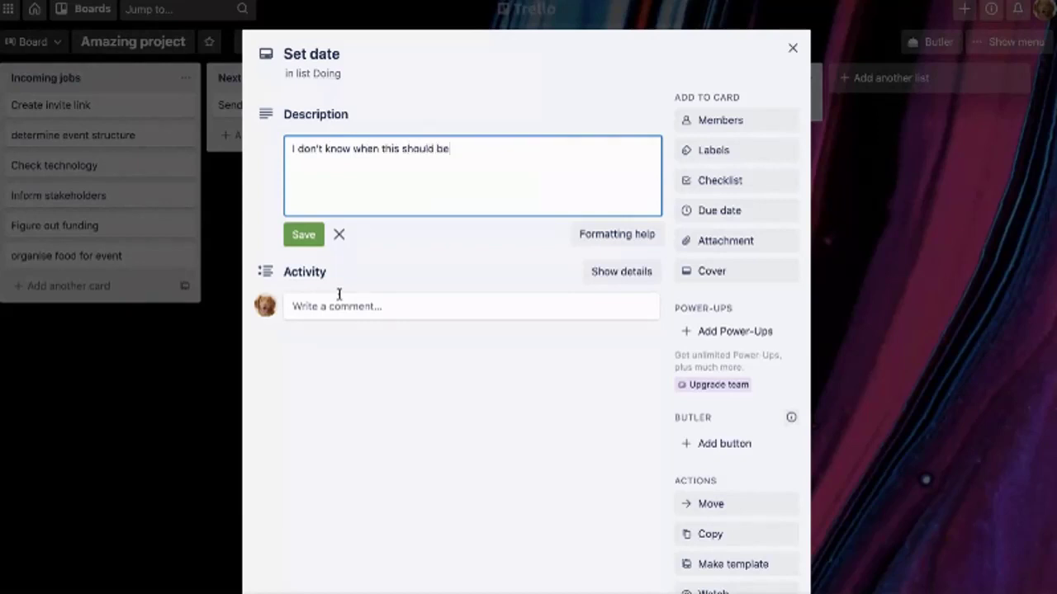
pyautogui.write(' but sometime in A')
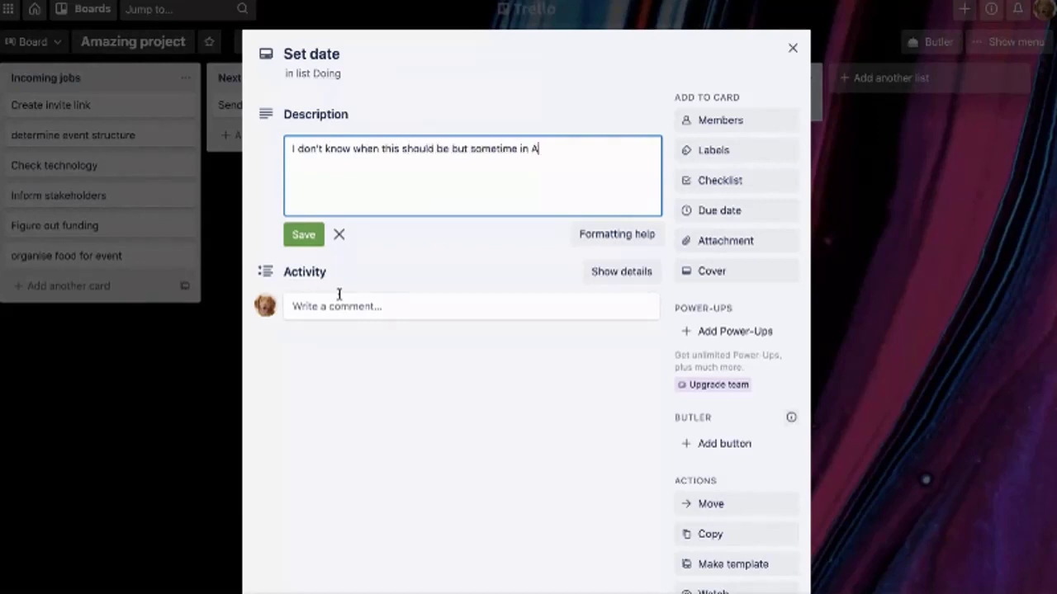
pyautogui.write('pril is best')
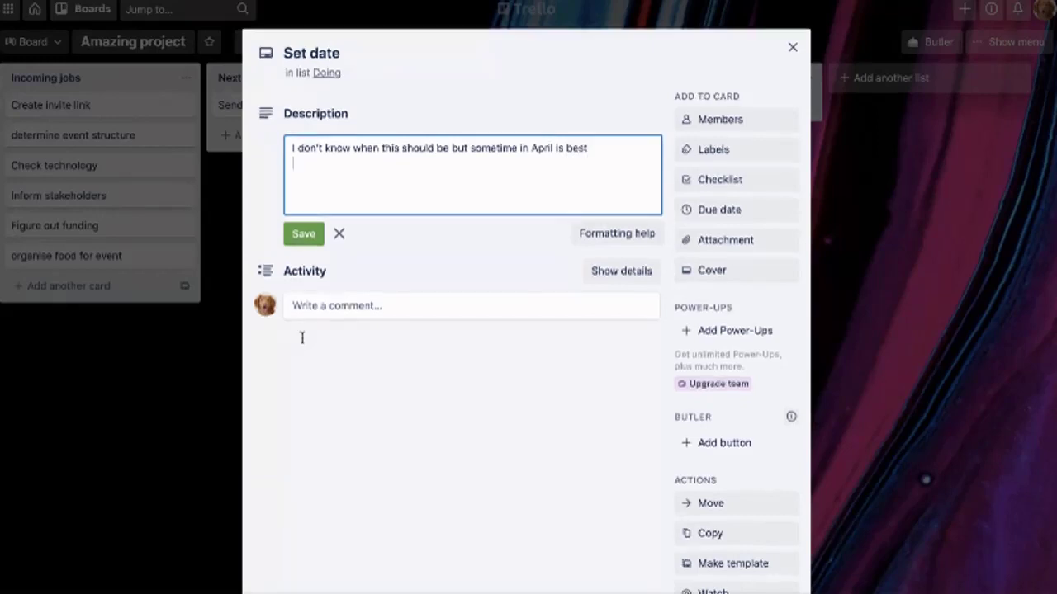
pyautogui.click(314, 369)
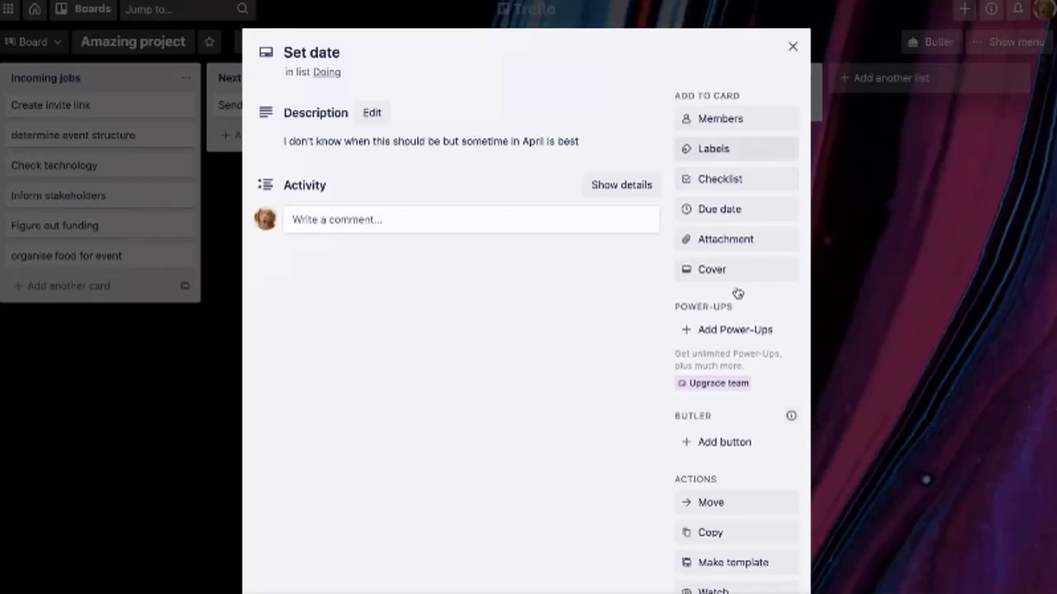
# Rename the red label to 'Important!!!!!' and apply it to the Set date card
pyautogui.press('l')
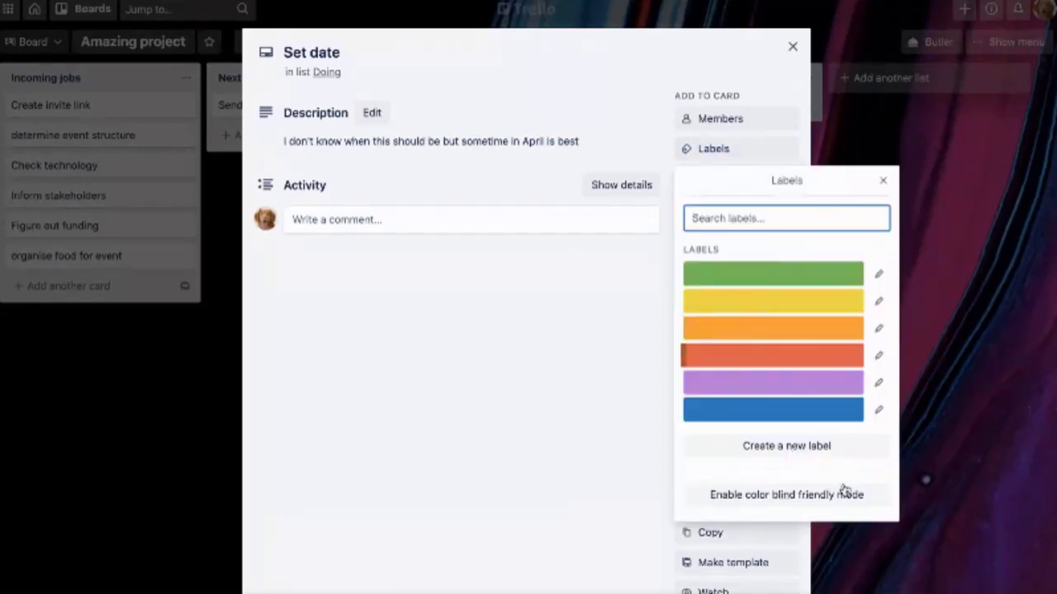
pyautogui.press('Tab')
pyautogui.press('Return')
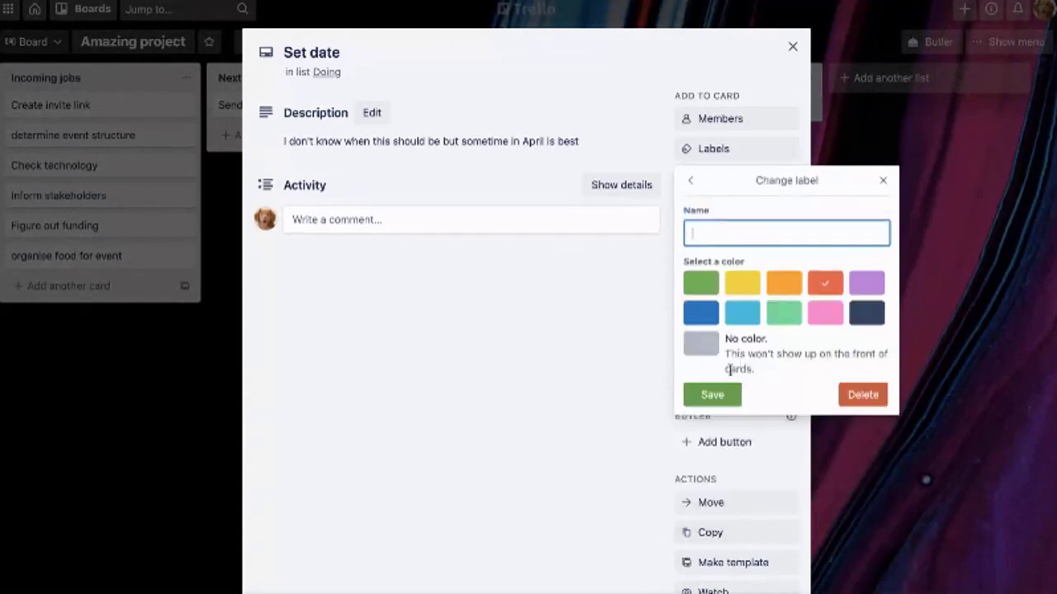
pyautogui.write('Important!!!!!')
pyautogui.press('Return')
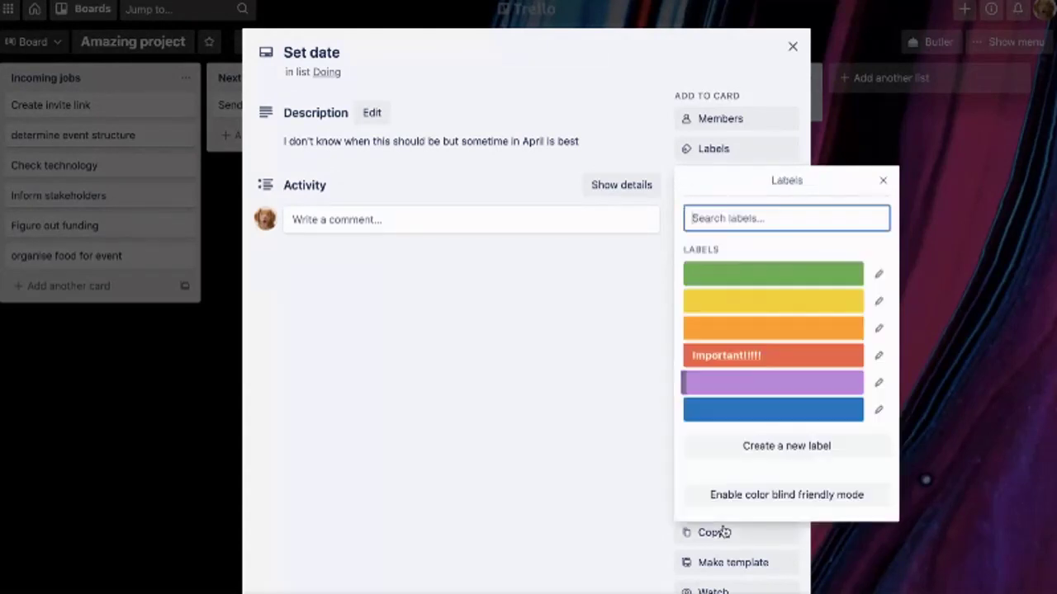
pyautogui.press('Up')
pyautogui.press('Up')
pyautogui.press('Up')
pyautogui.press('Down')
pyautogui.press('Down')
pyautogui.press('Return')
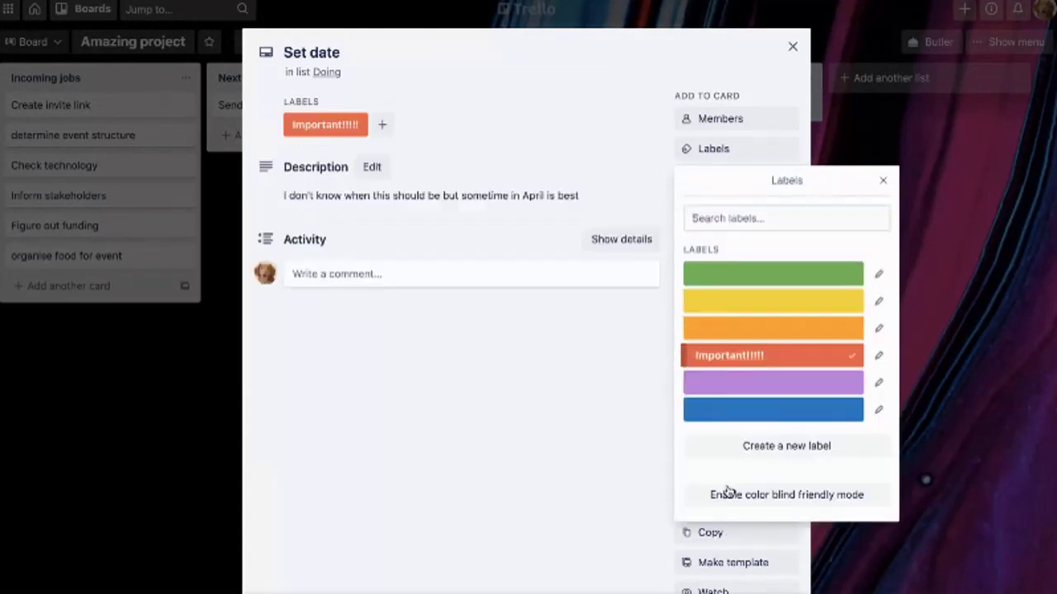
pyautogui.press('Up')
pyautogui.press('Escape')
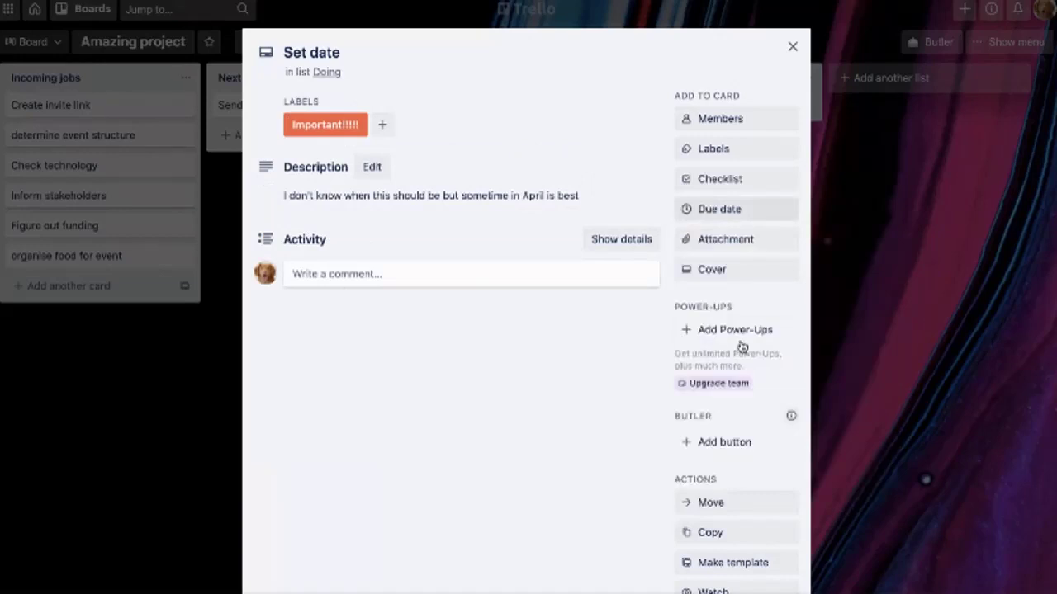
# Set the Set date card due on 2 April at 11:52, then close the card
pyautogui.press('Return')
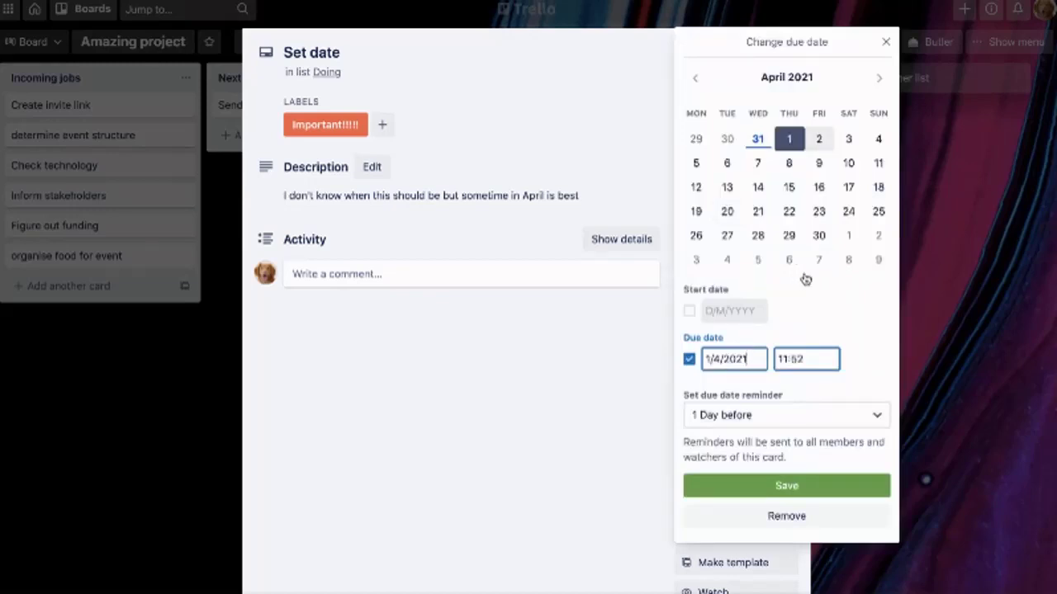
pyautogui.press('Return')
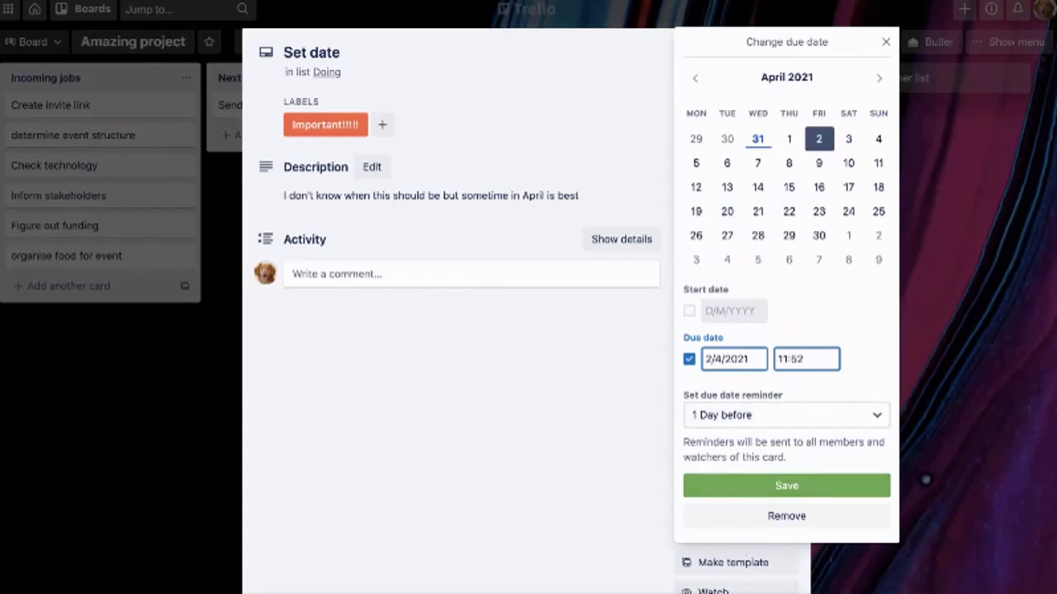
pyautogui.click(786, 486)
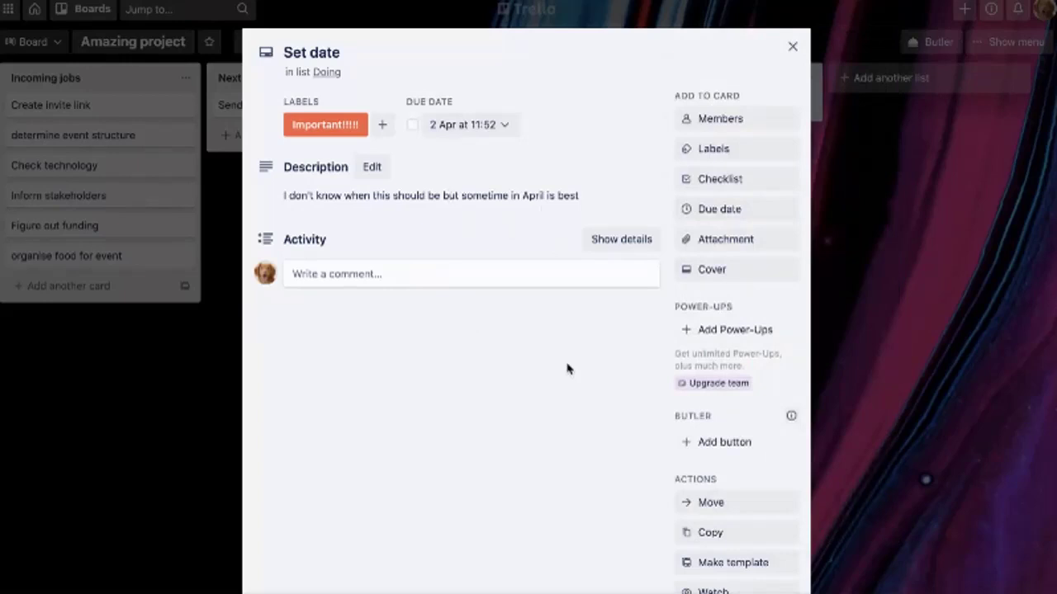
pyautogui.click(180, 529)
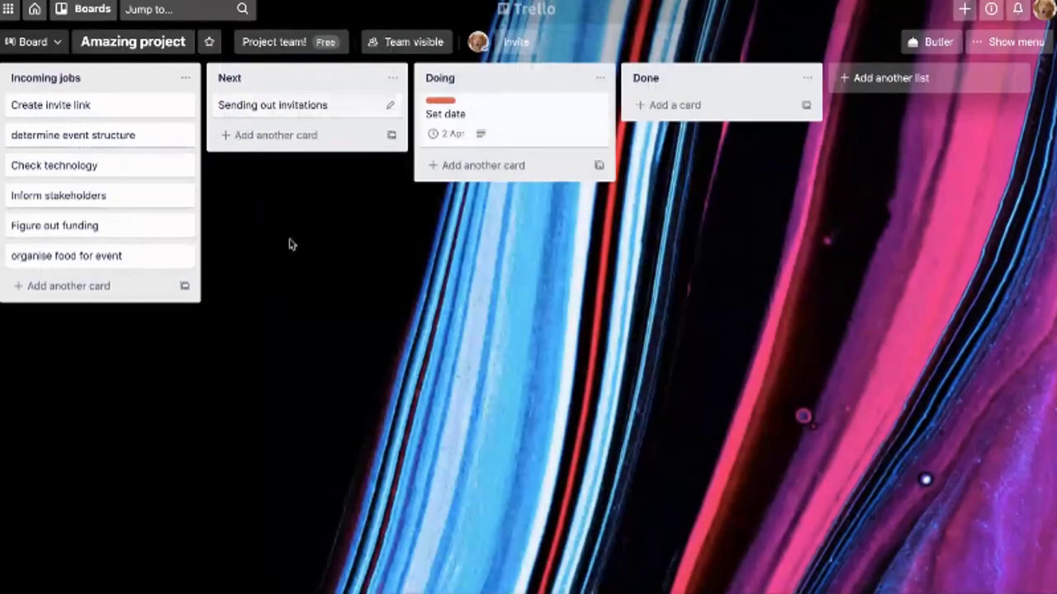
# Give Sending out invitations a 'Subtask to do' checklist with a 'Create invite' item
pyautogui.click(272, 105)
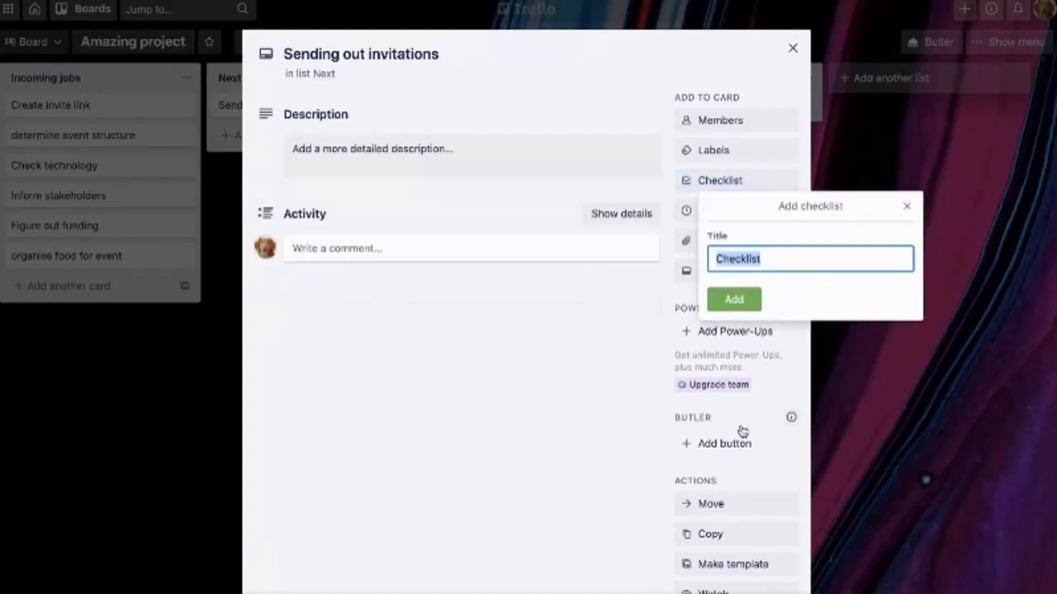
pyautogui.write('Subt')
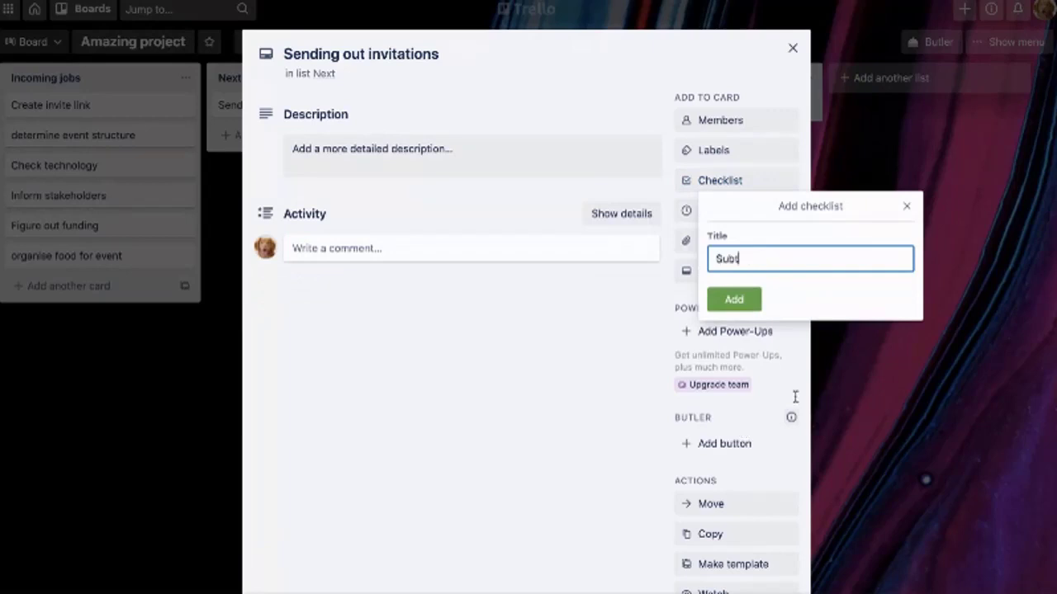
pyautogui.write('ask ')
pyautogui.write(' to do')
pyautogui.press('Return')
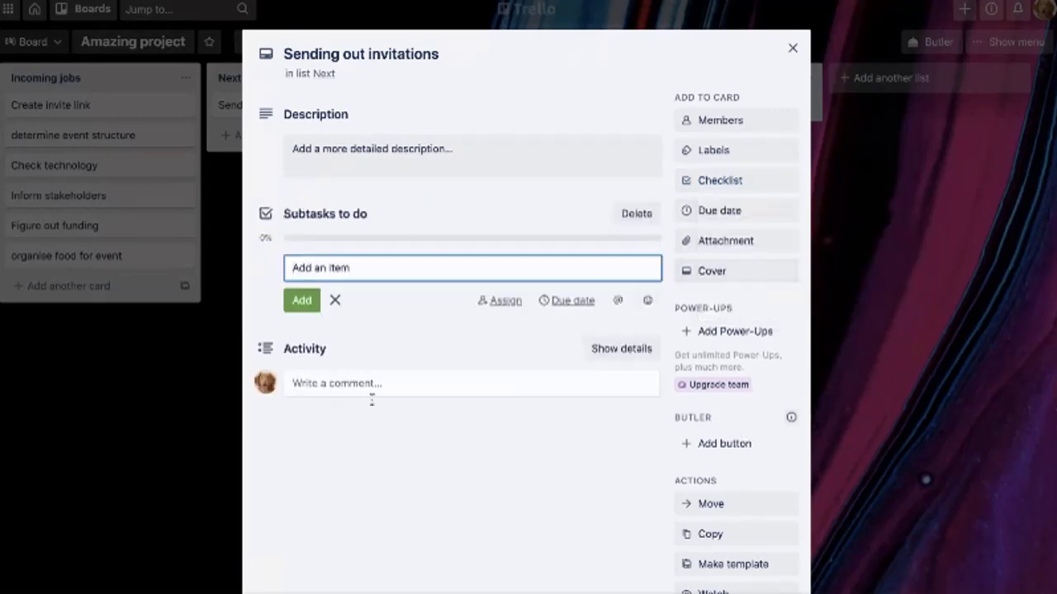
pyautogui.write('Create invite list')
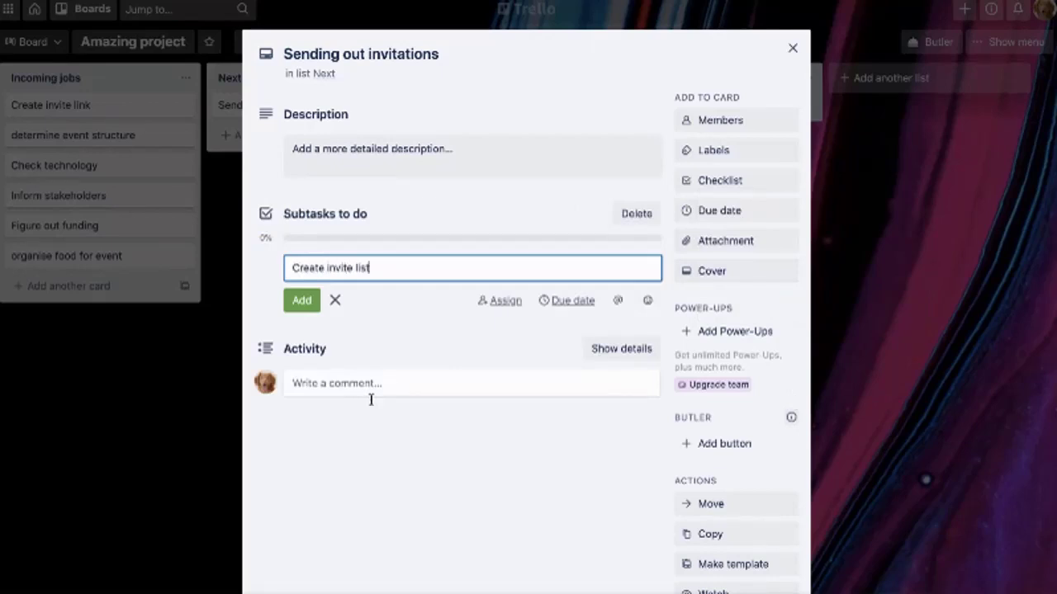
pyautogui.press('Return')
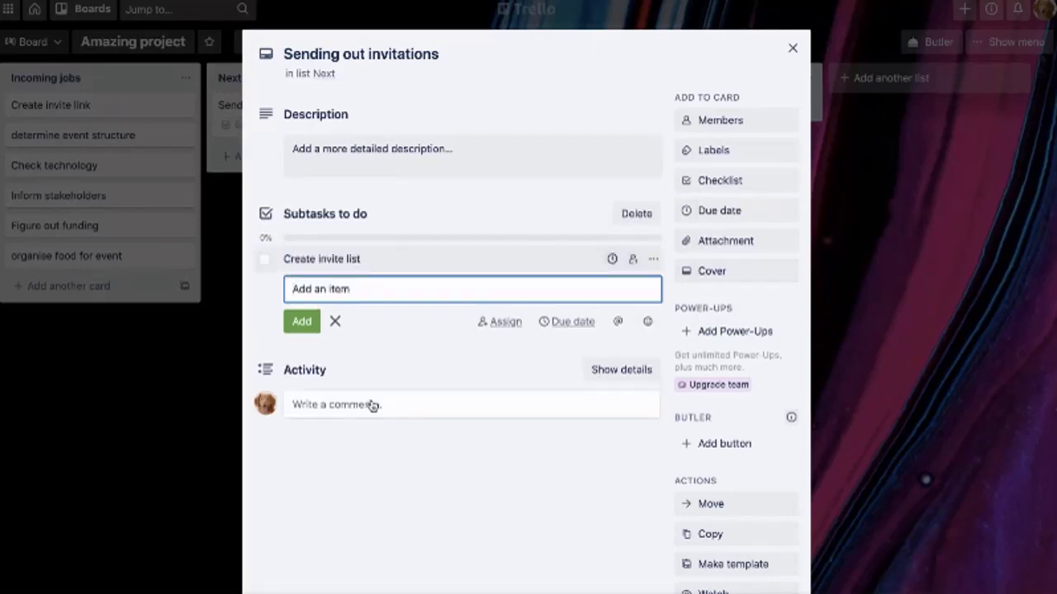
# Add checklist items 'make sure I have a sending email address' and 'create invite template'
pyautogui.write('make sure I have a se')
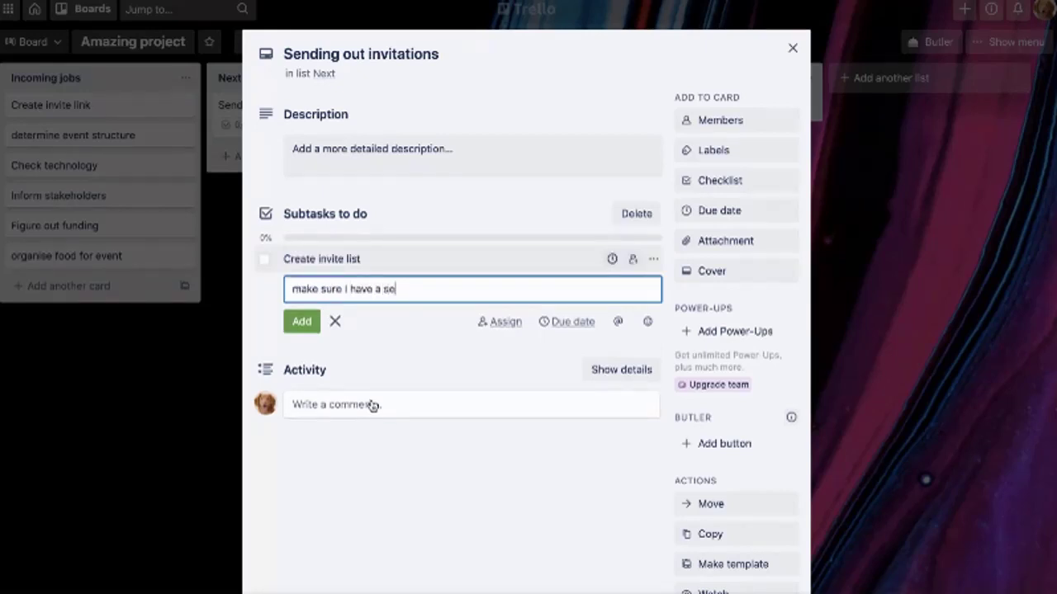
pyautogui.write('nding email address')
pyautogui.press('Return')
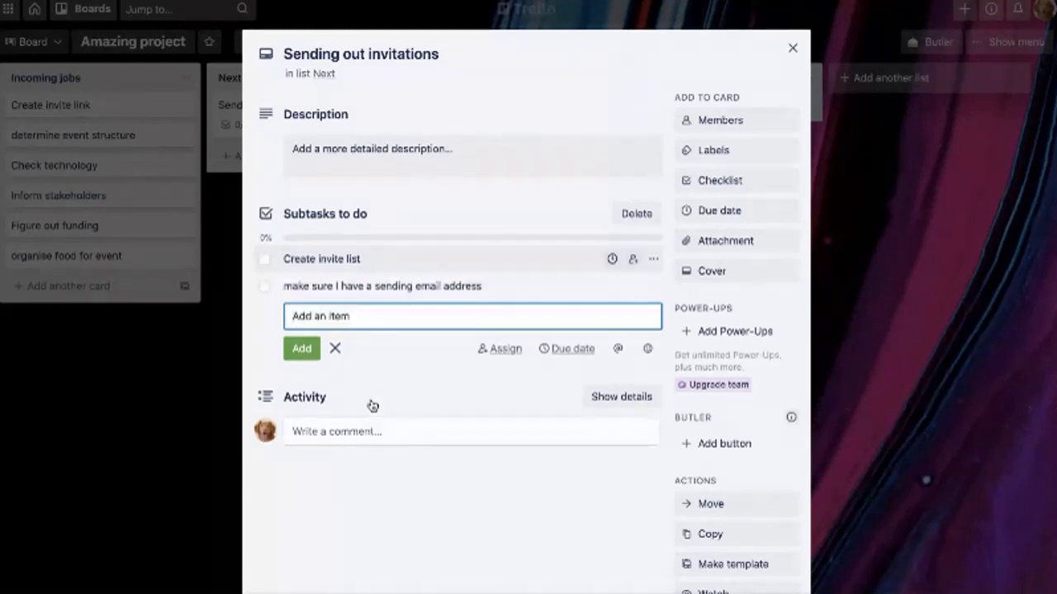
pyautogui.write('create invite template')
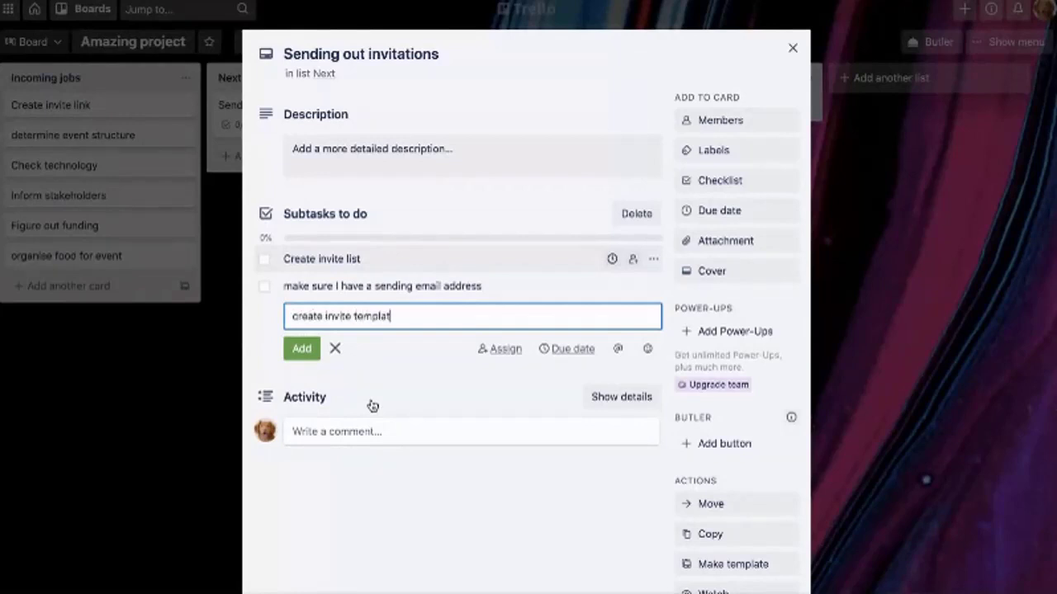
pyautogui.press('Return')
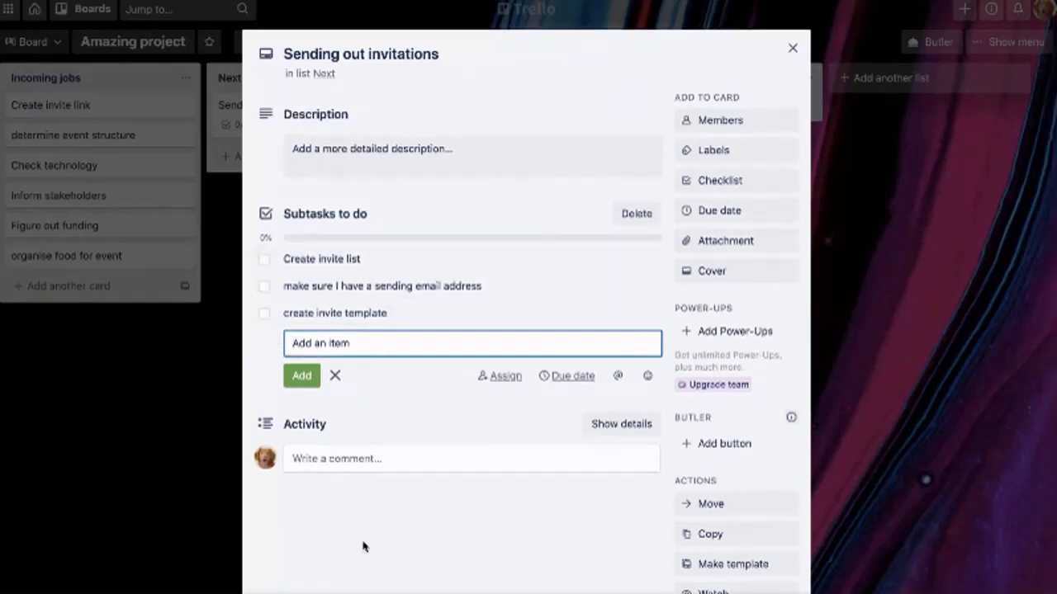
pyautogui.click(491, 433)
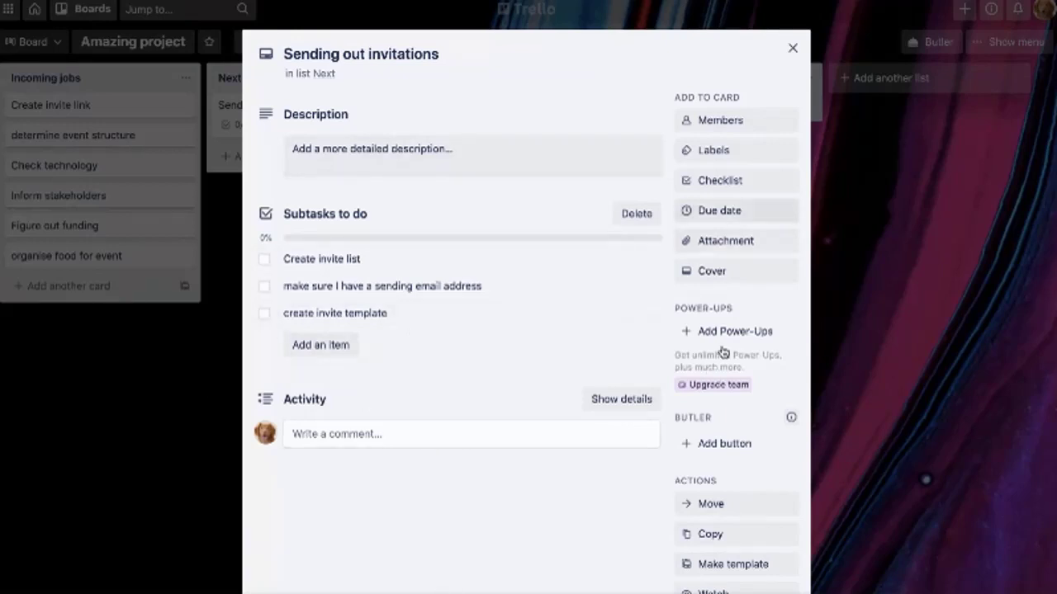
pyautogui.click(725, 211)
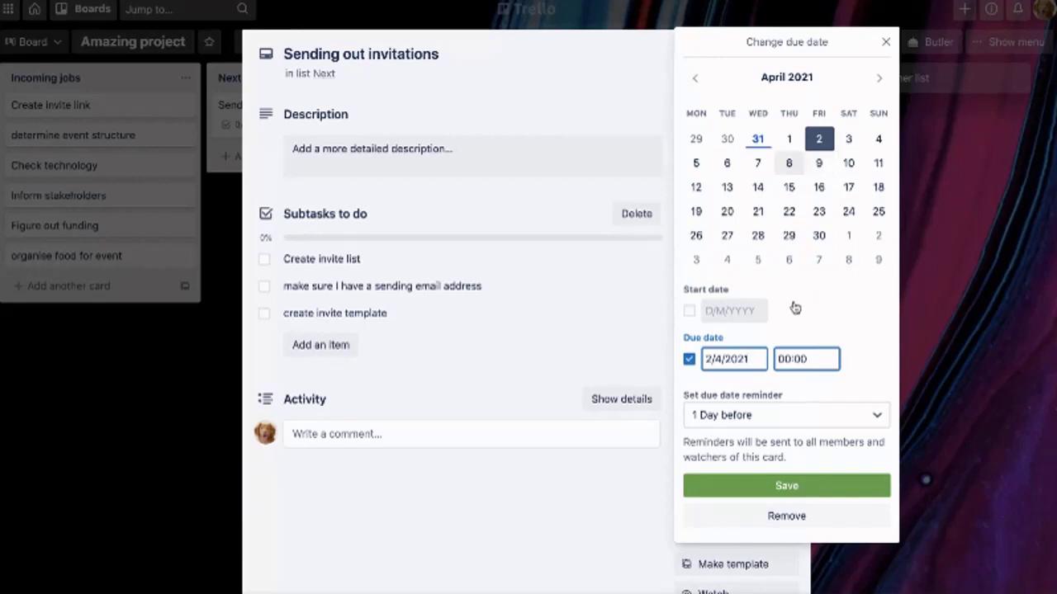
# Set the Sending out invitations card due on 9 April and return to the board
pyautogui.click(818, 162)
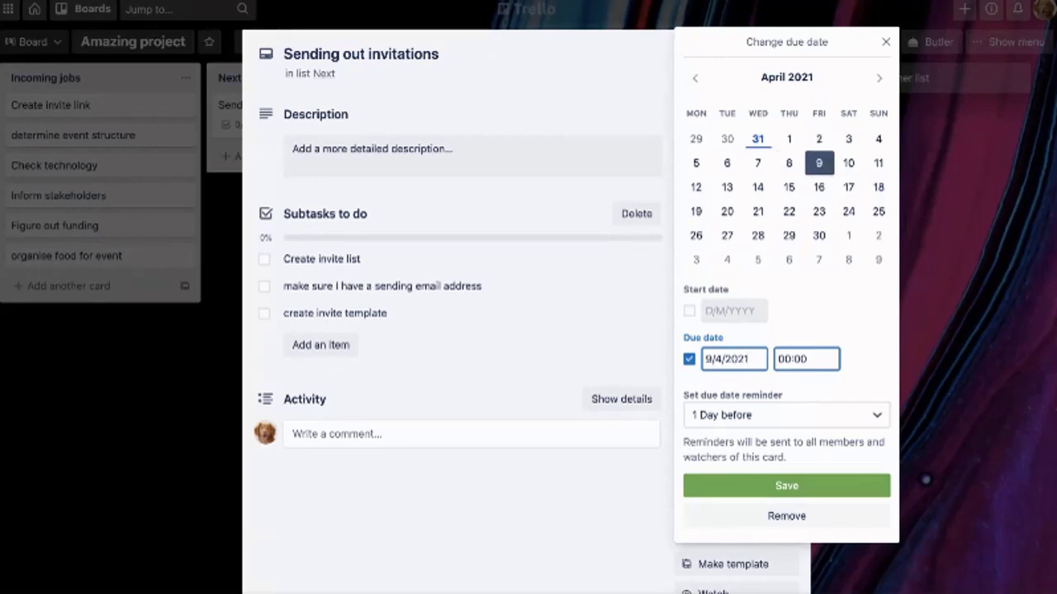
pyautogui.click(786, 485)
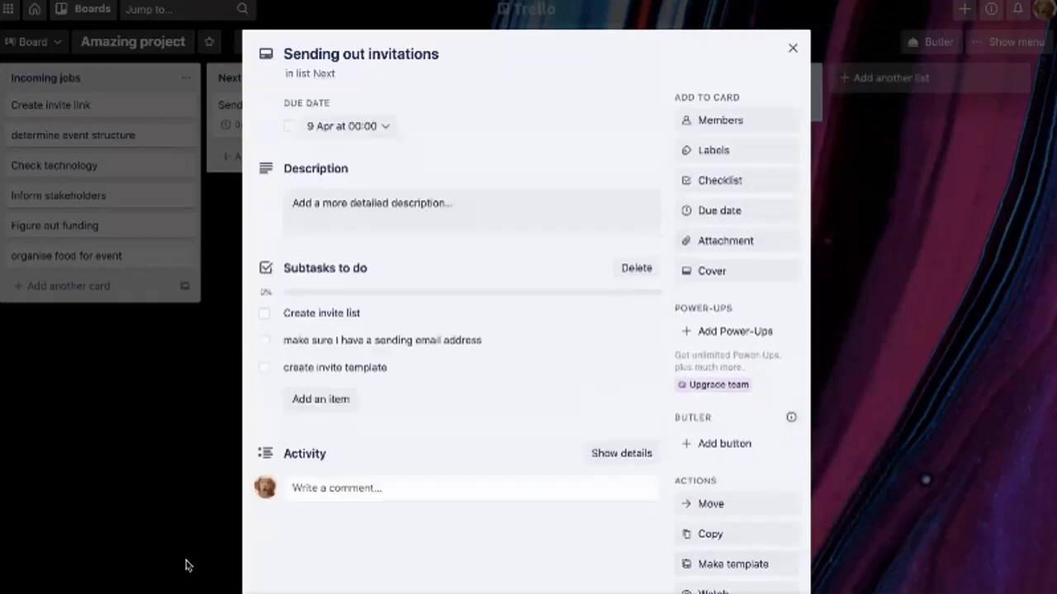
pyautogui.click(186, 563)
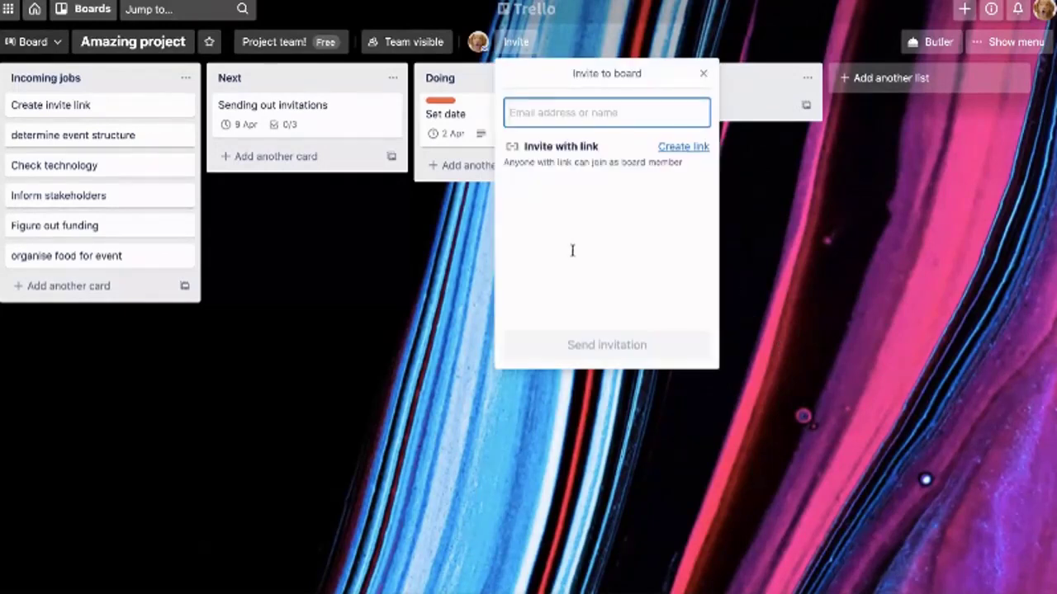
# Invite the first matching team member to the Amazing project board
pyautogui.write('taco')
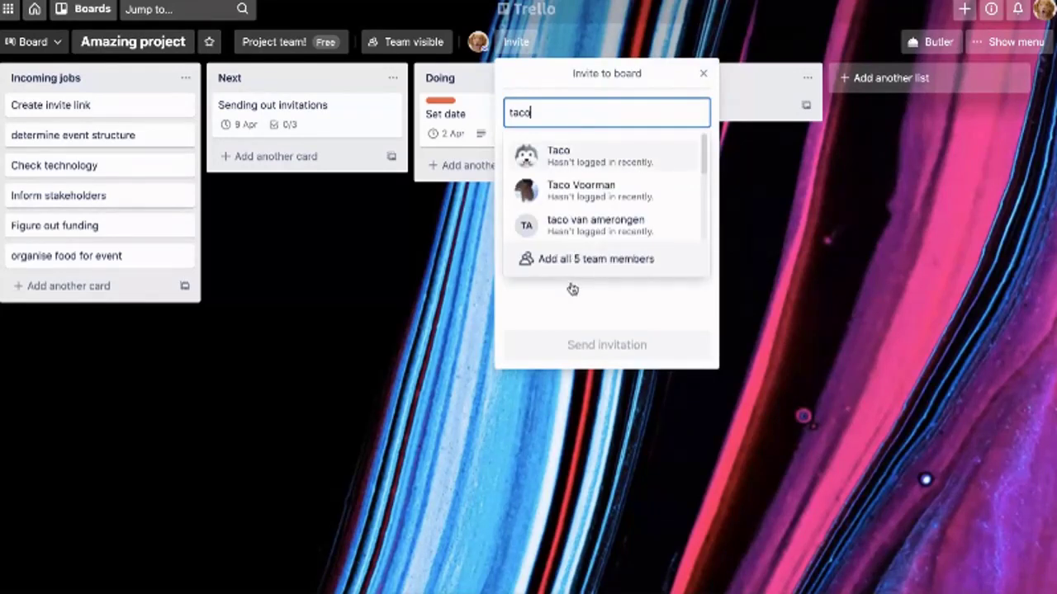
pyautogui.press('Return')
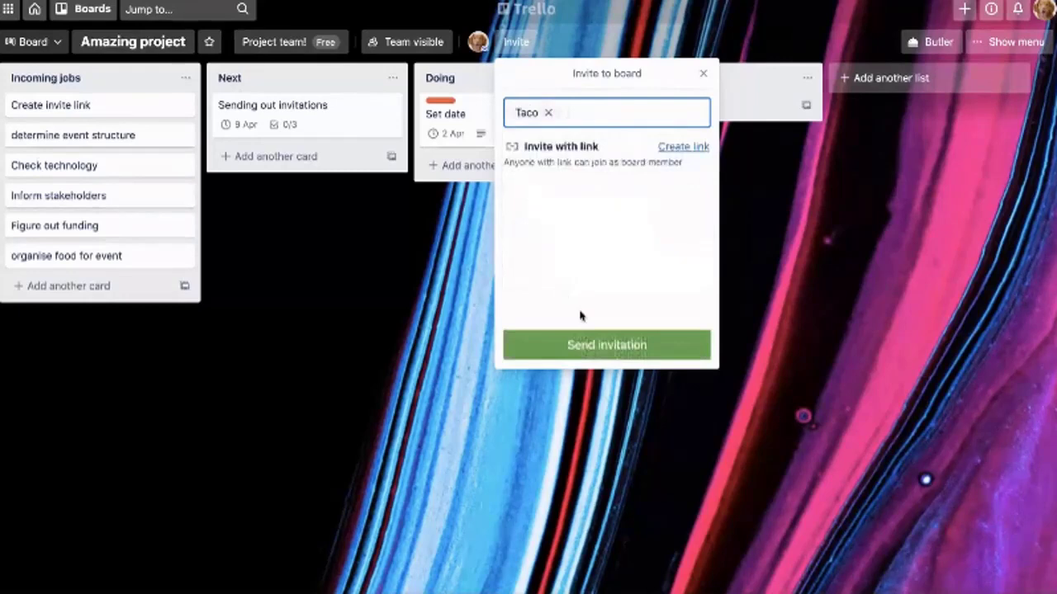
pyautogui.click(588, 346)
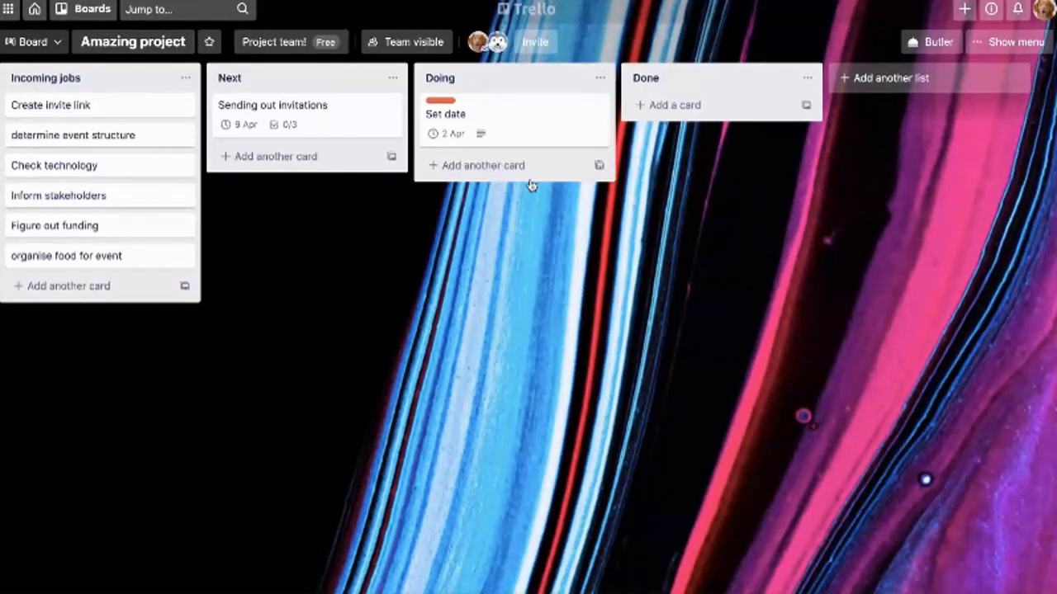
# Invite a second matching team member to the board
pyautogui.click(534, 41)
pyautogui.write('chor')
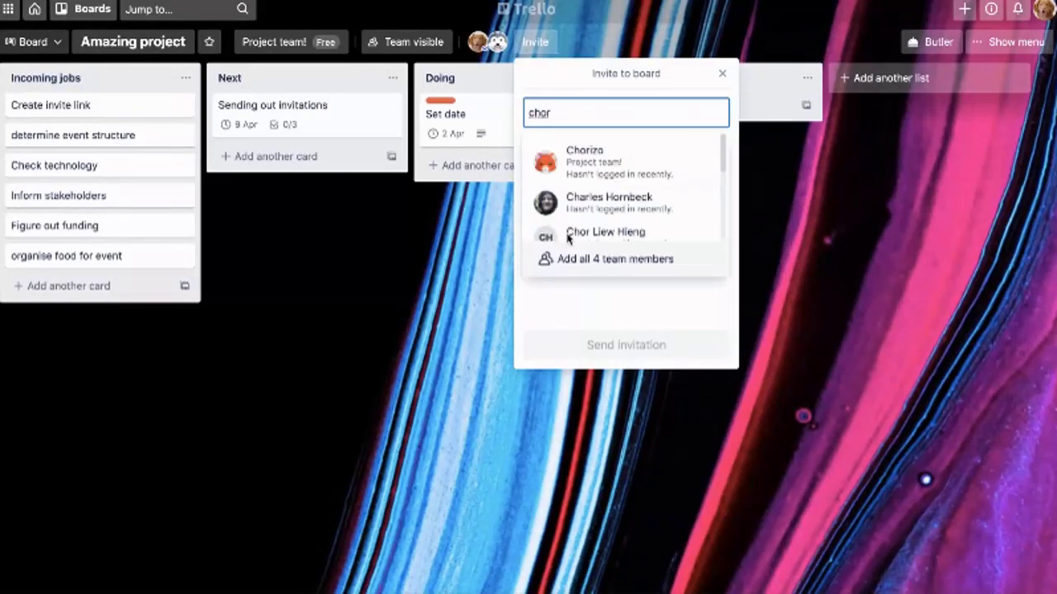
pyautogui.press('Return')
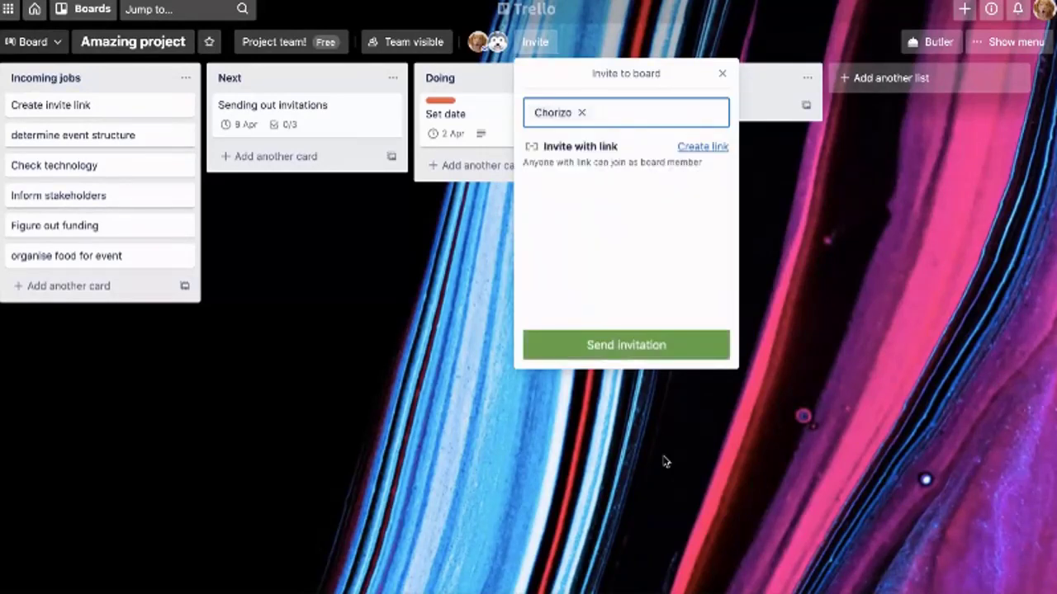
pyautogui.press('Return')
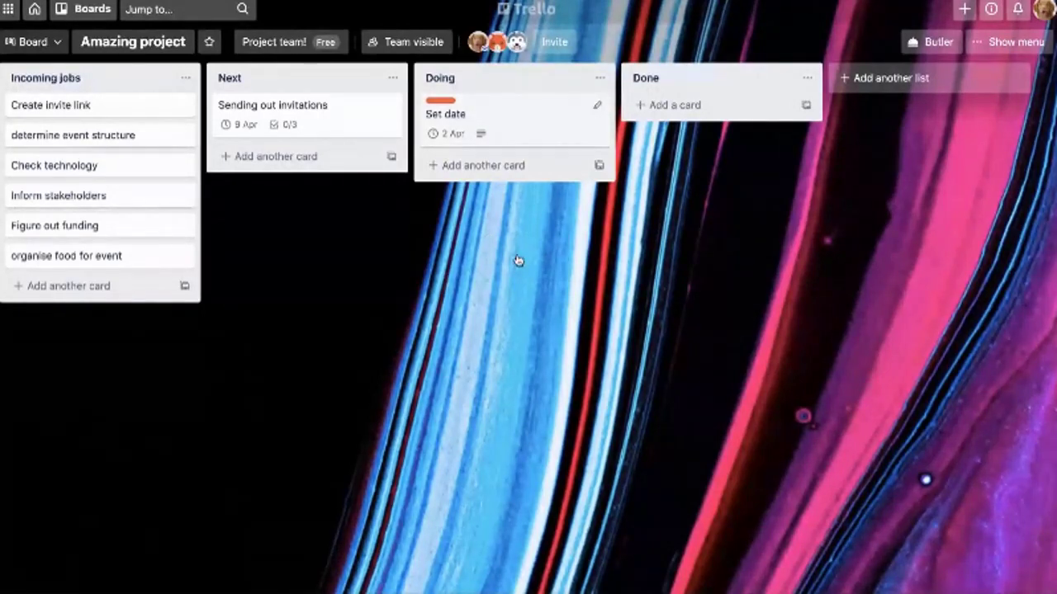
pyautogui.press('Return')
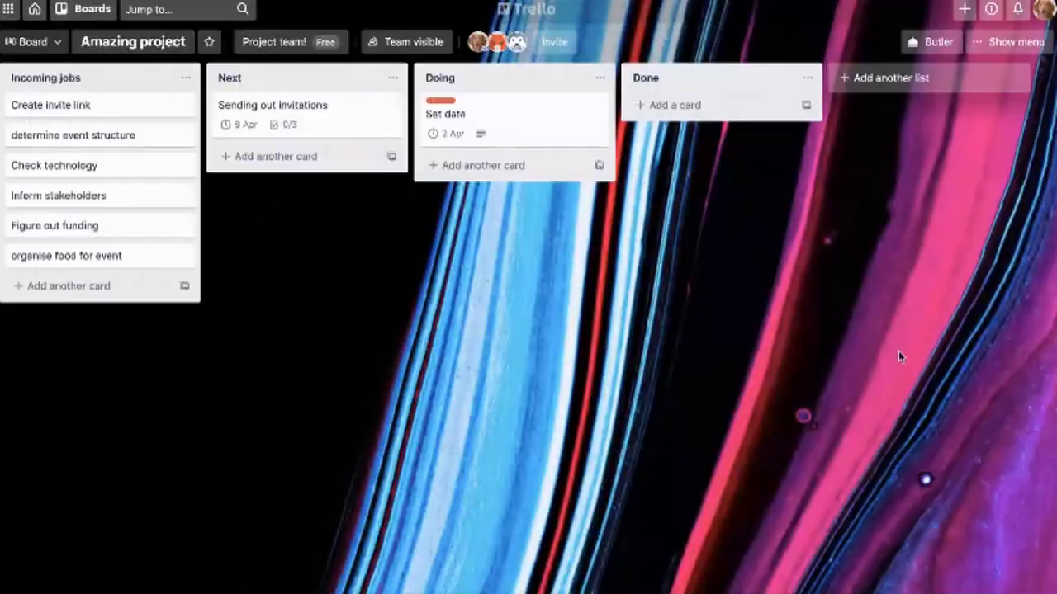
pyautogui.click(898, 353)
pyautogui.press('Return')
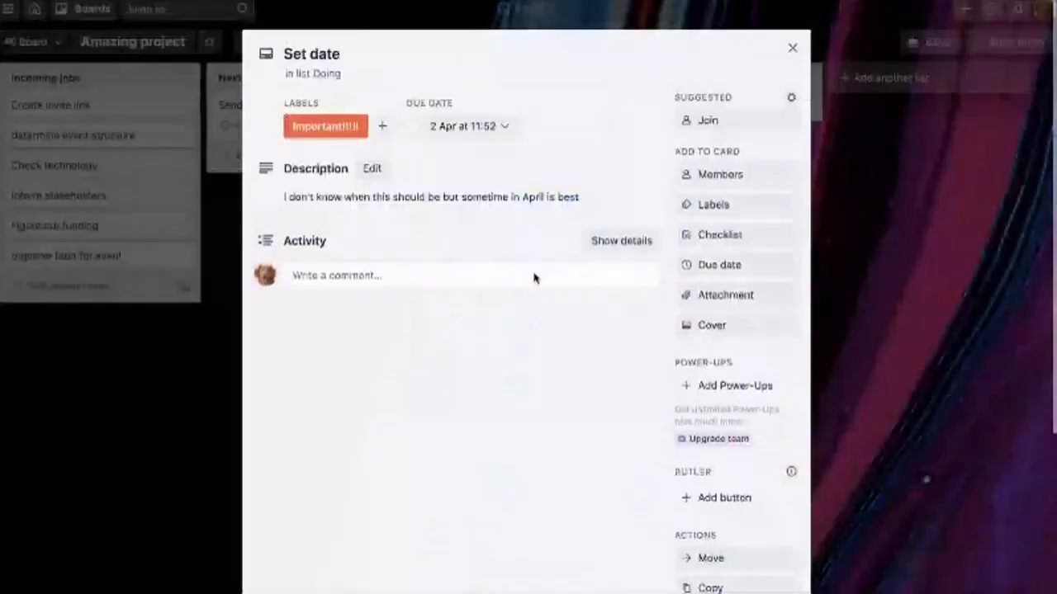
pyautogui.click(871, 385)
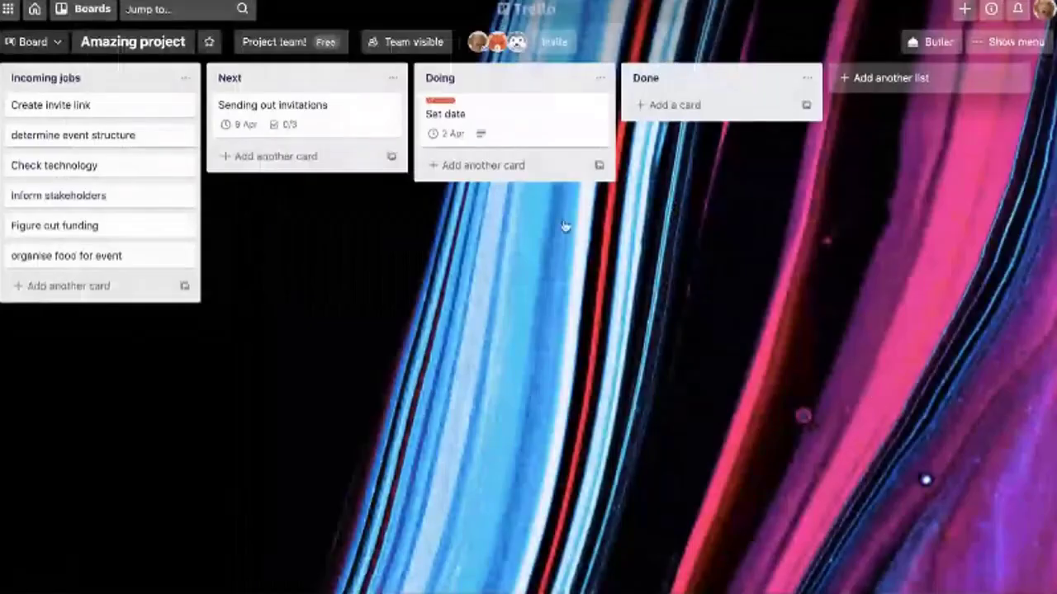
pyautogui.press('Return')
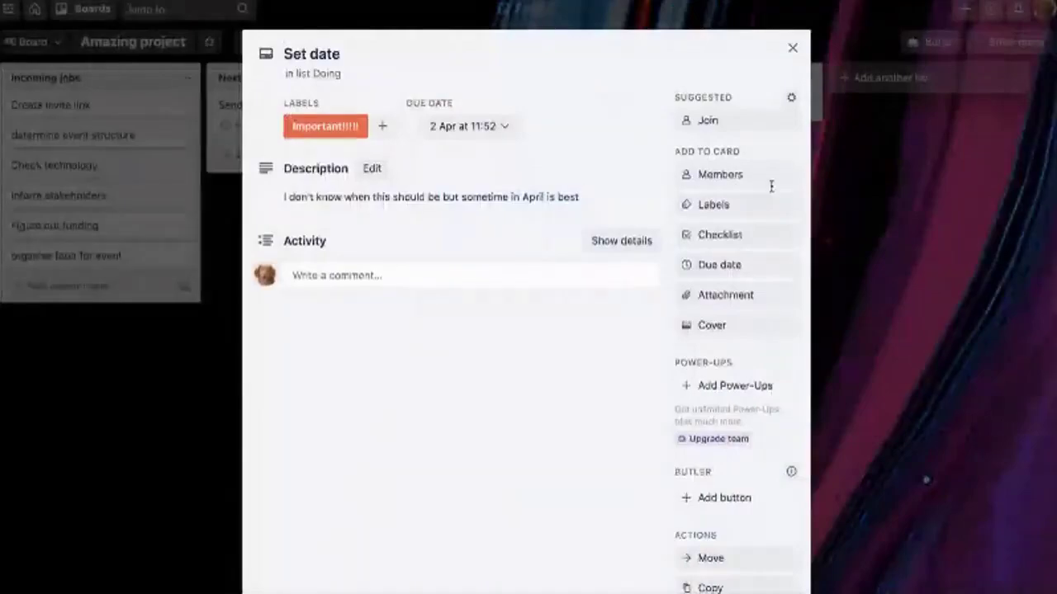
pyautogui.press('Escape')
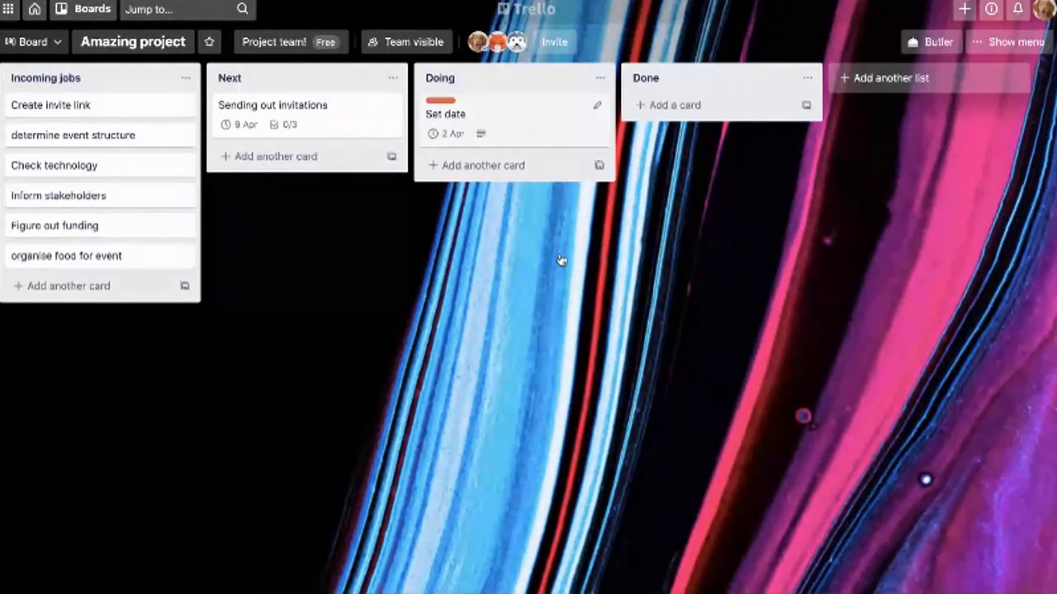
pyautogui.press('Return')
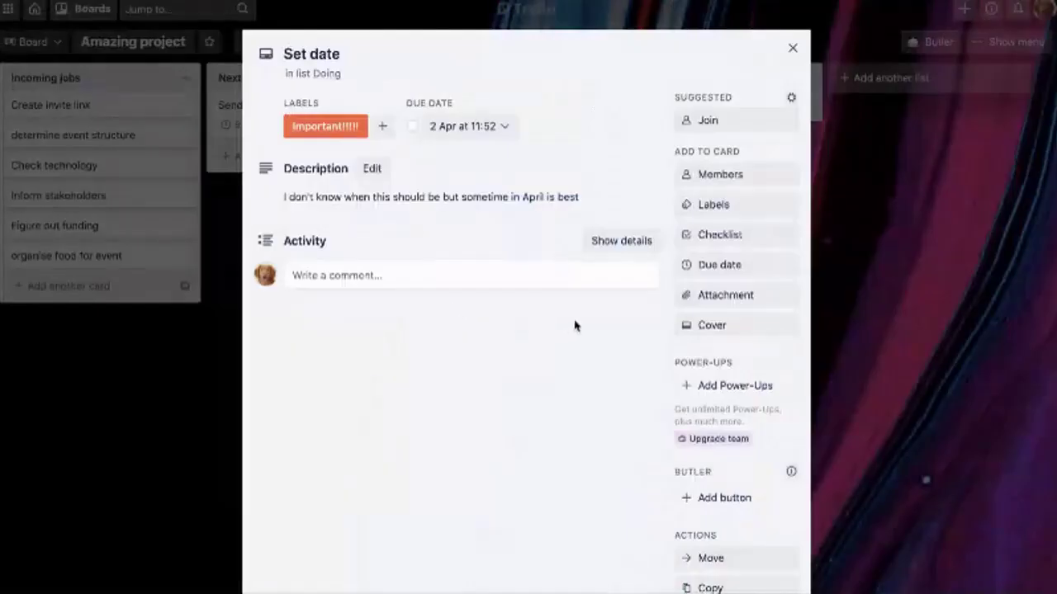
# Assign the invited team member to the Set date card, then return to the board
pyautogui.press('m')
pyautogui.press('Down')
pyautogui.press('Down')
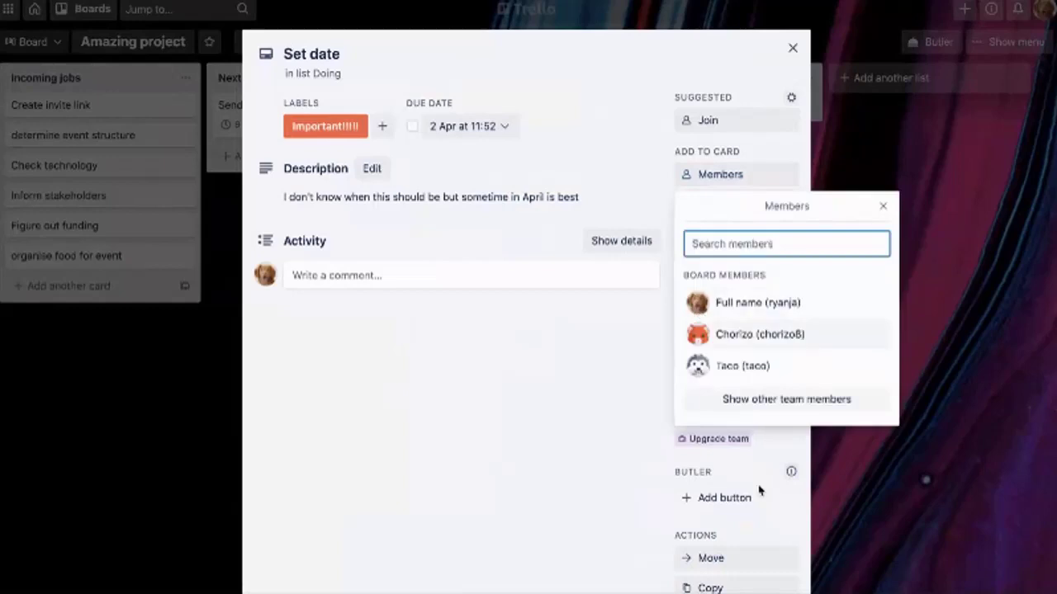
pyautogui.press('Return')
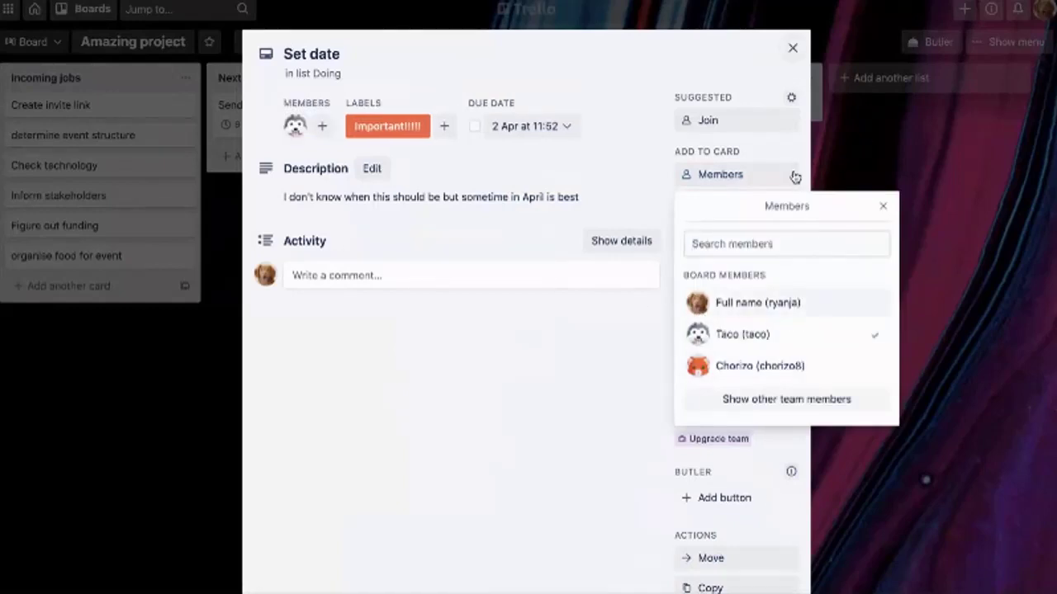
pyautogui.press('Escape')
pyautogui.press('Escape')
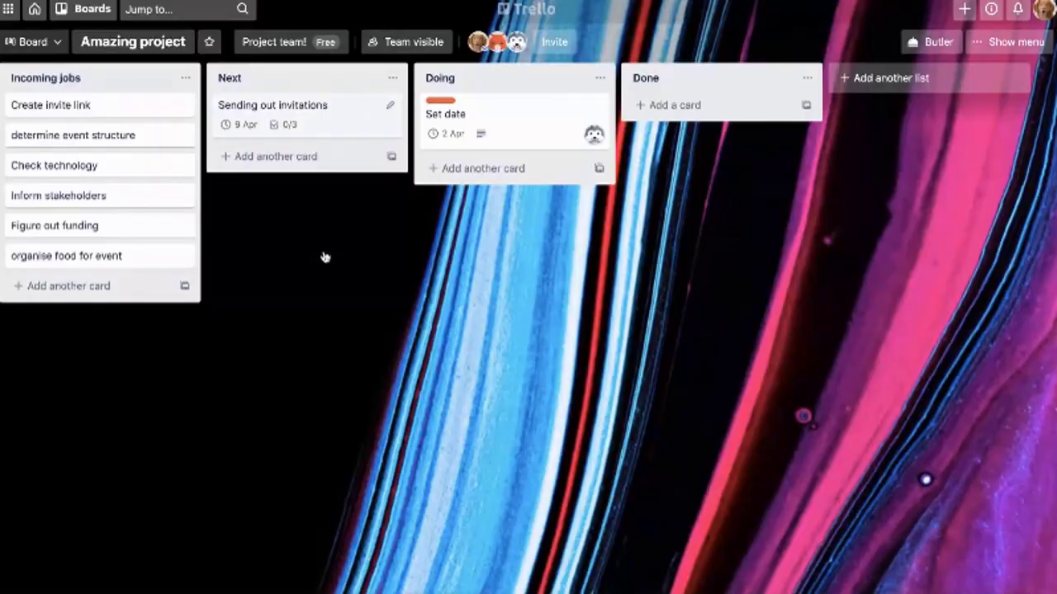
pyautogui.press('Return')
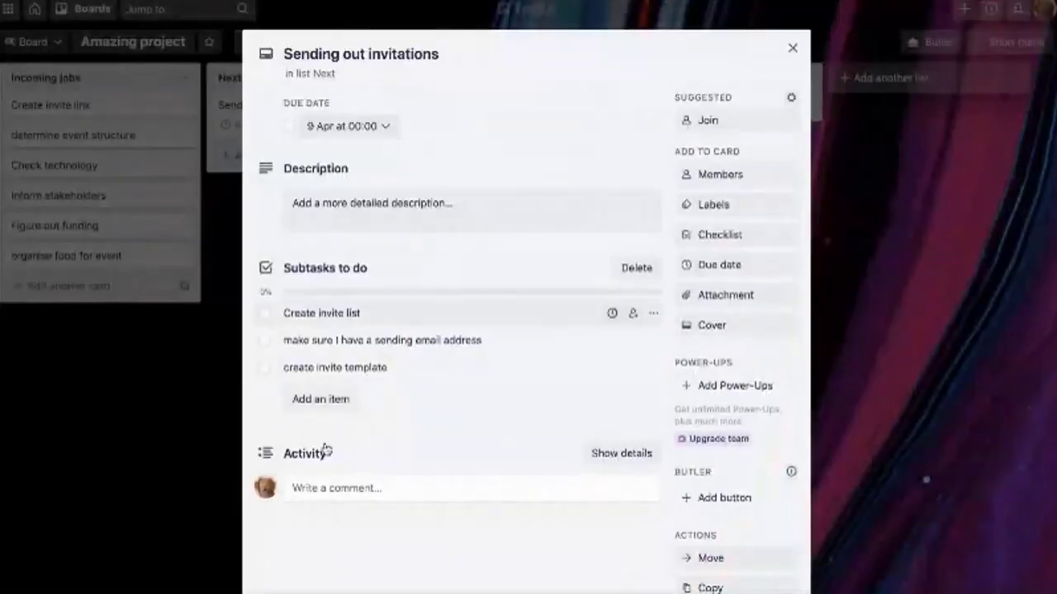
pyautogui.press('space')
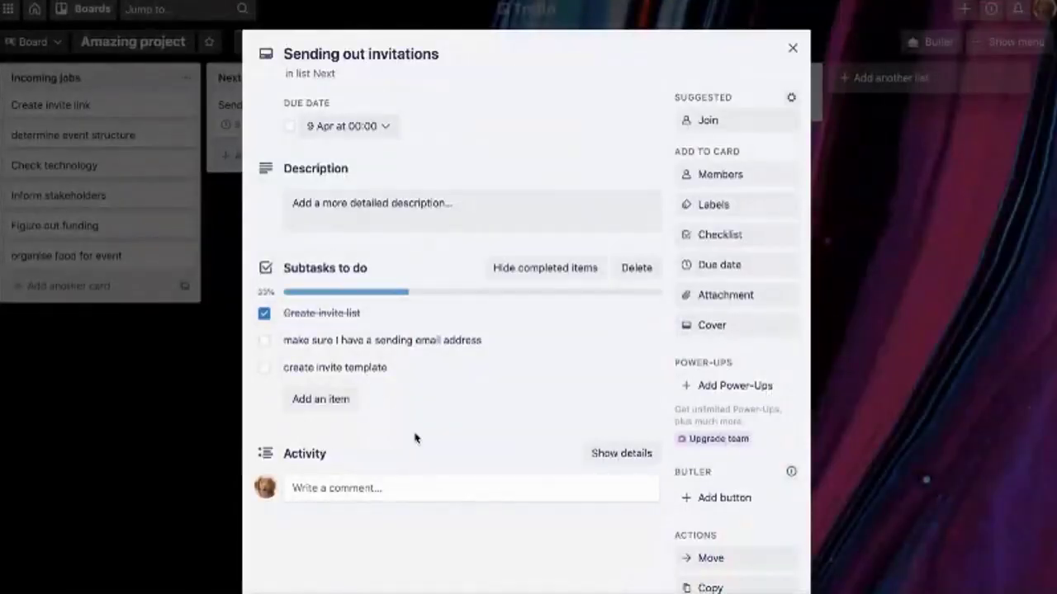
pyautogui.press('Down')
pyautogui.press('Up')
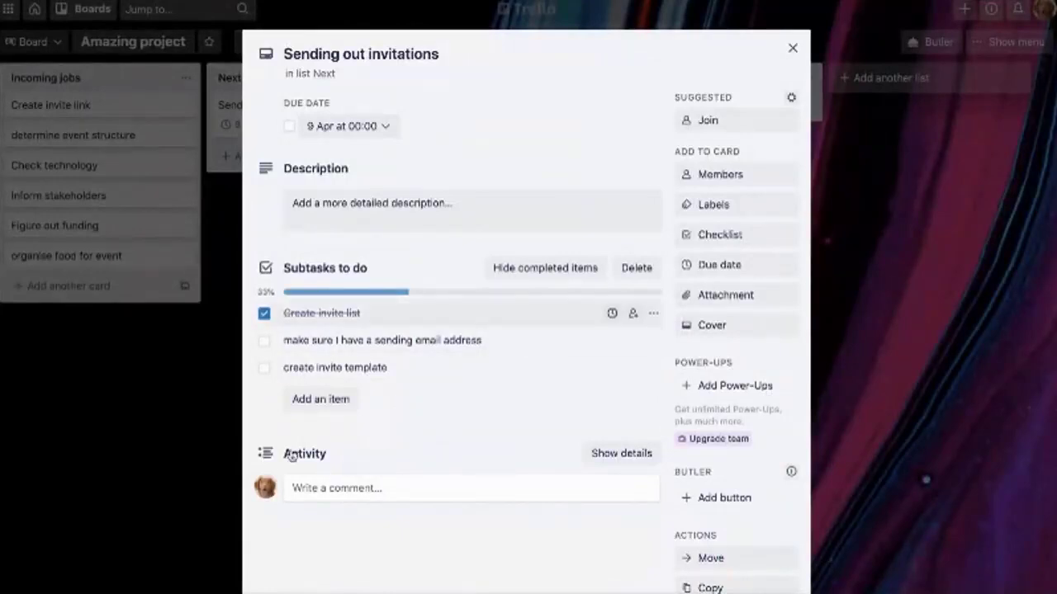
pyautogui.click(160, 536)
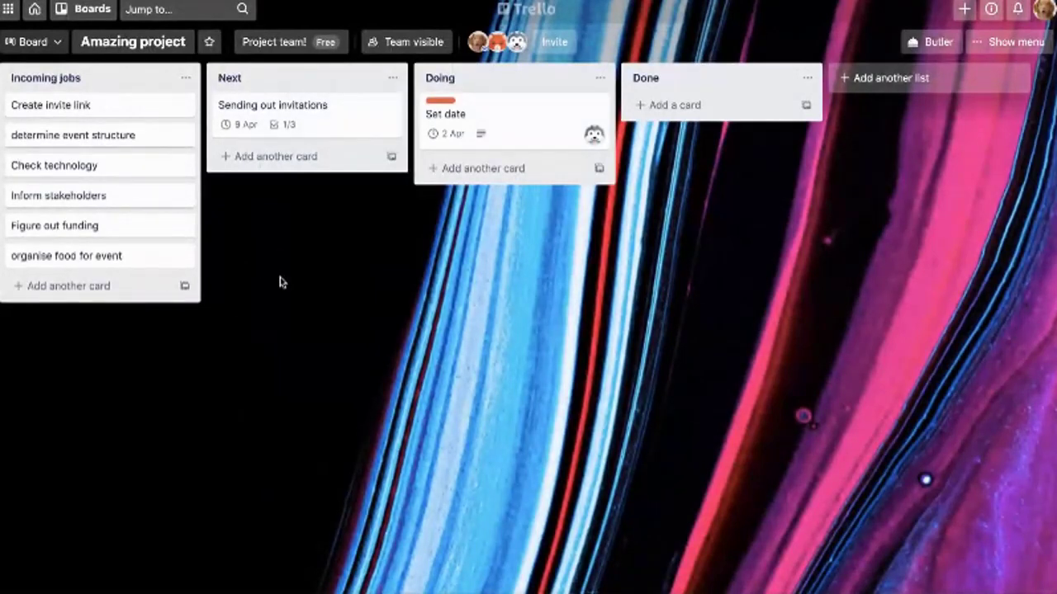
pyautogui.press('Return')
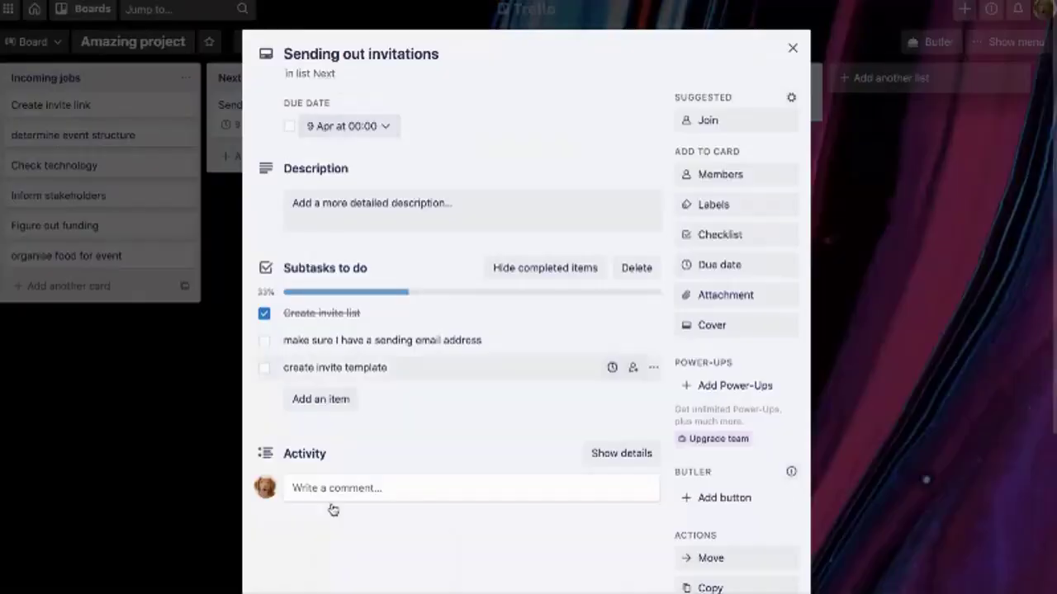
pyautogui.click(263, 340)
pyautogui.click(263, 367)
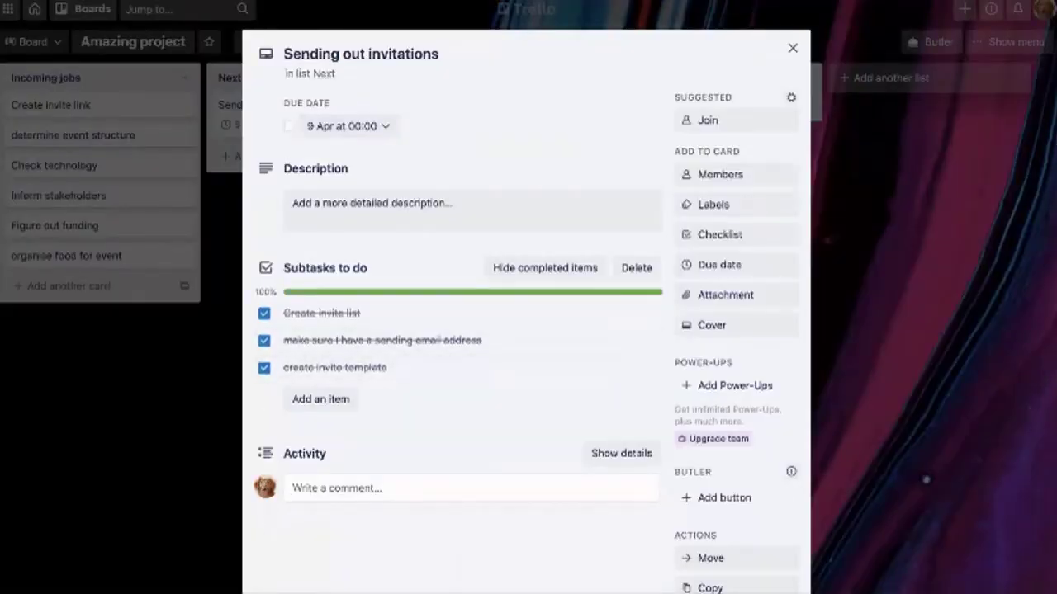
pyautogui.click(164, 537)
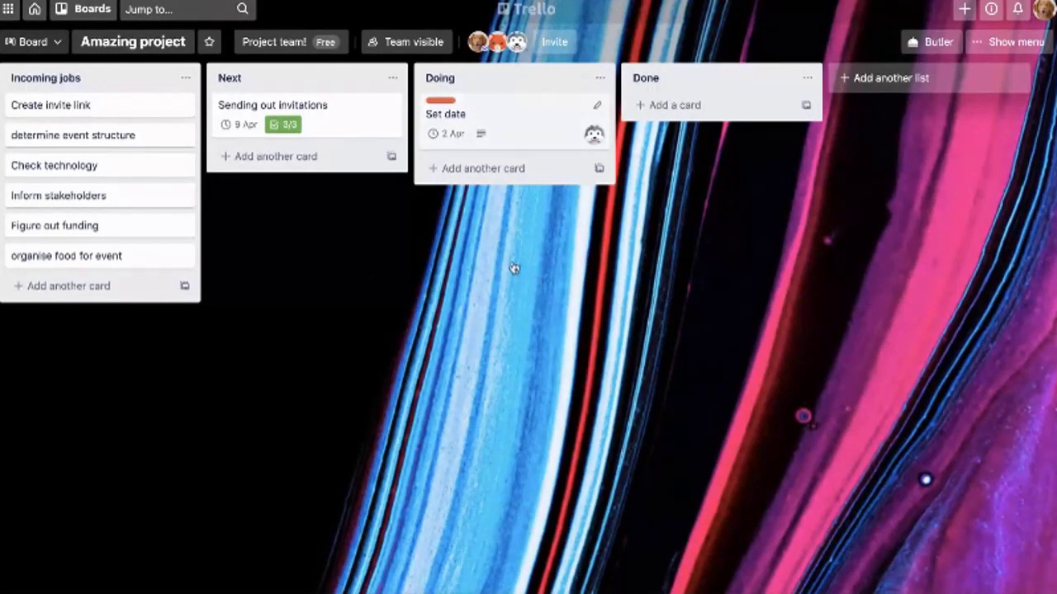
# Change the Set date card's due date to 31 March at 12:00
pyautogui.press('Return')
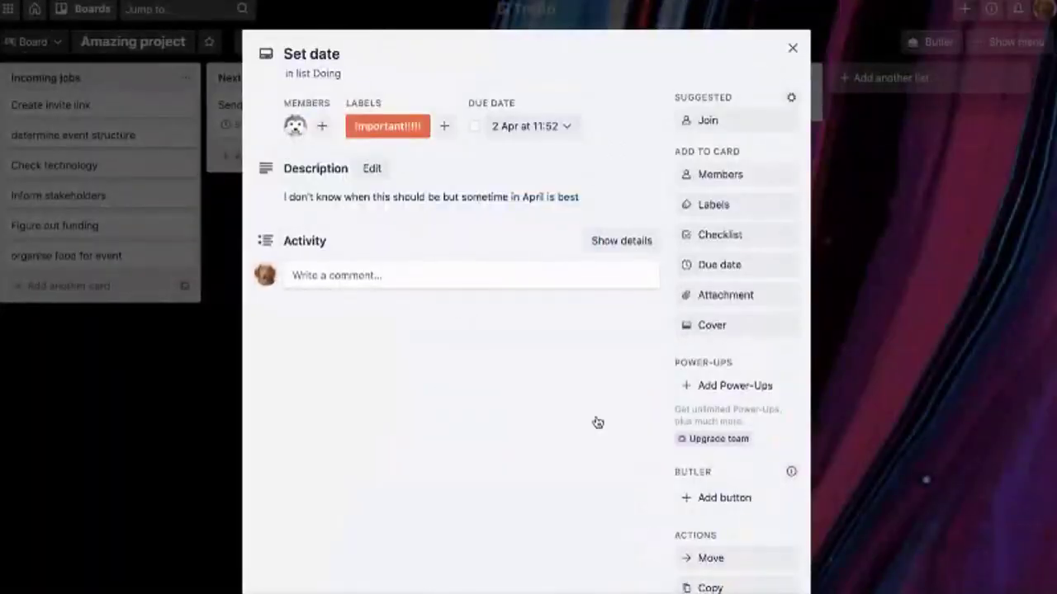
pyautogui.press('d')
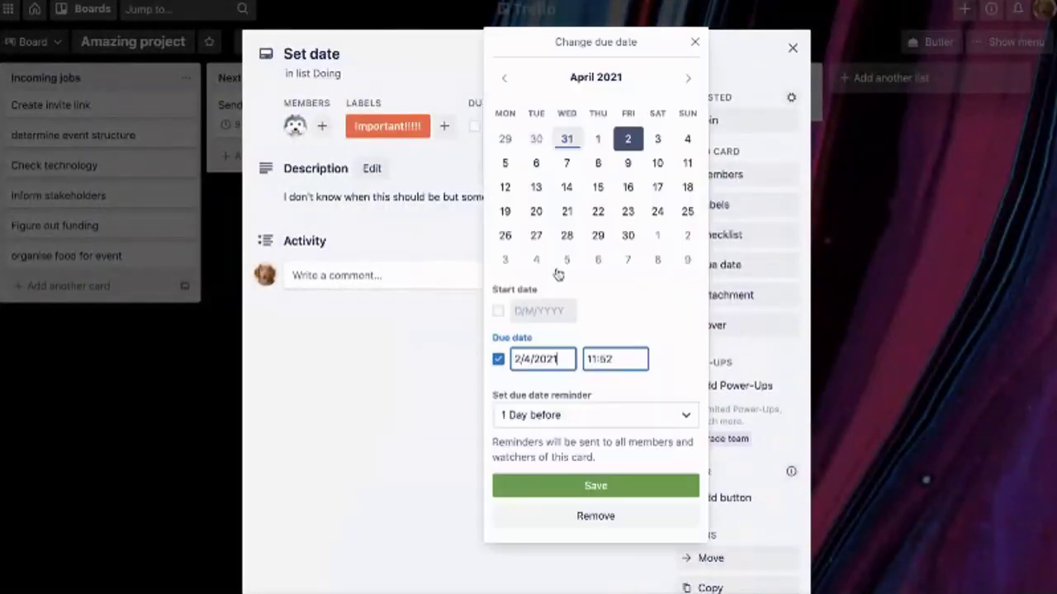
pyautogui.press('Left')
pyautogui.press('Left')
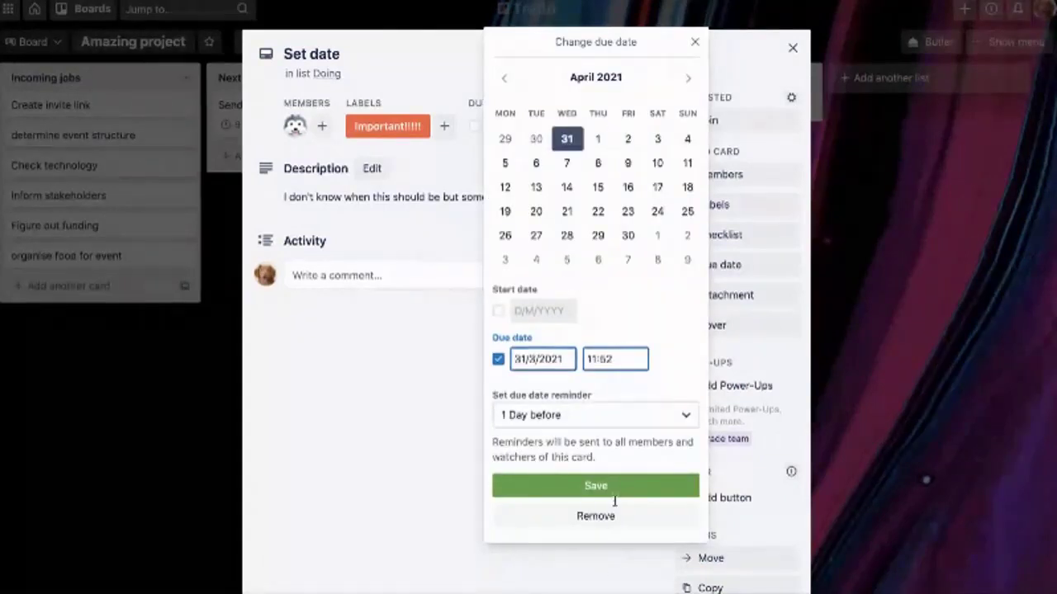
pyautogui.press('BackSpace')
pyautogui.press('BackSpace')
pyautogui.press('BackSpace')
pyautogui.press('BackSpace')
pyautogui.press('BackSpace')
pyautogui.write('12:00')
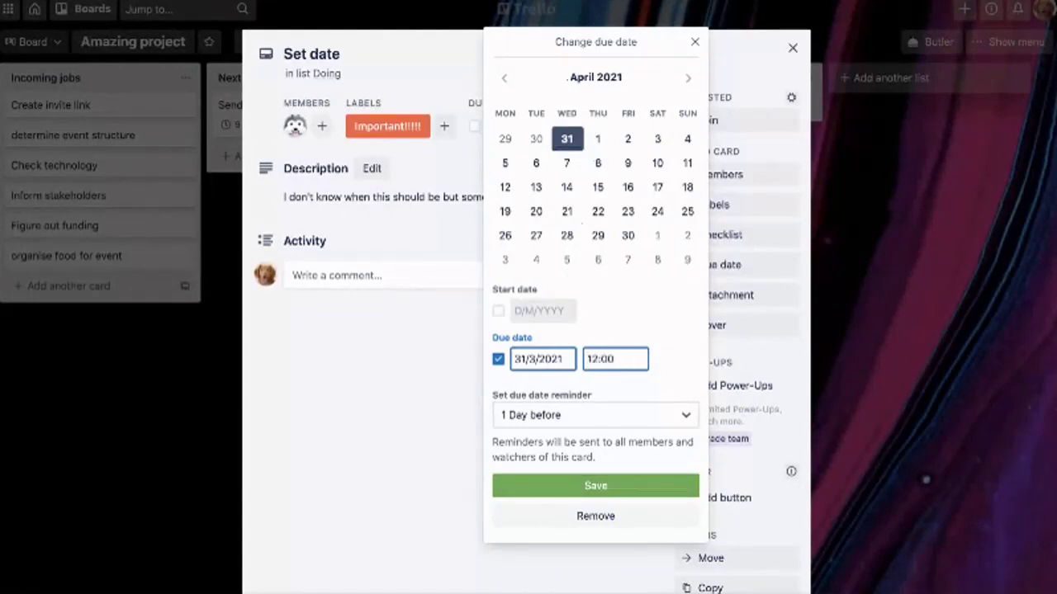
pyautogui.press('Return')
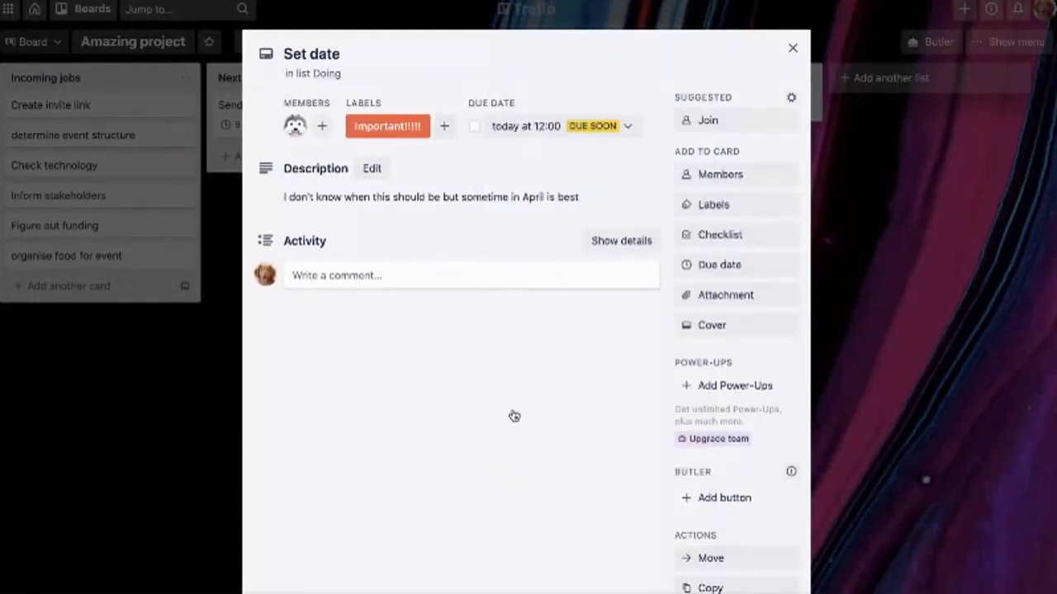
pyautogui.click(155, 575)
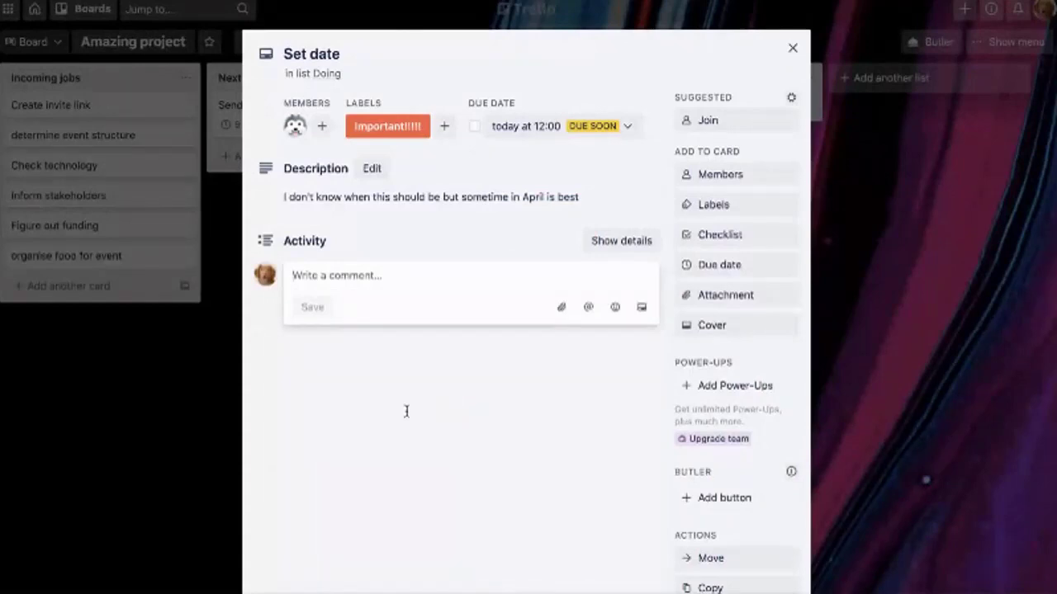
pyautogui.write('@')
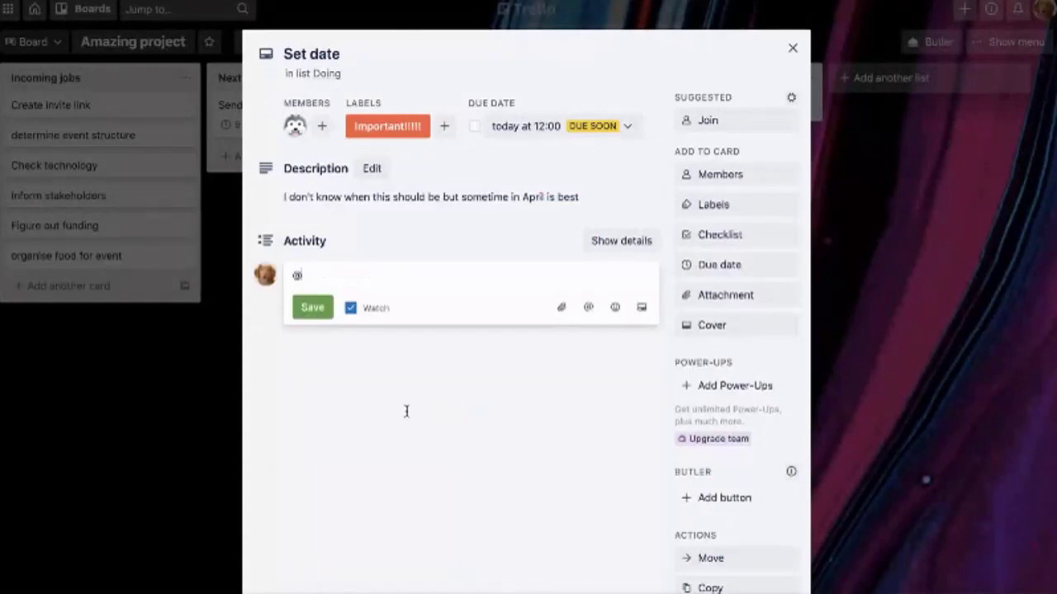
pyautogui.write('tac')
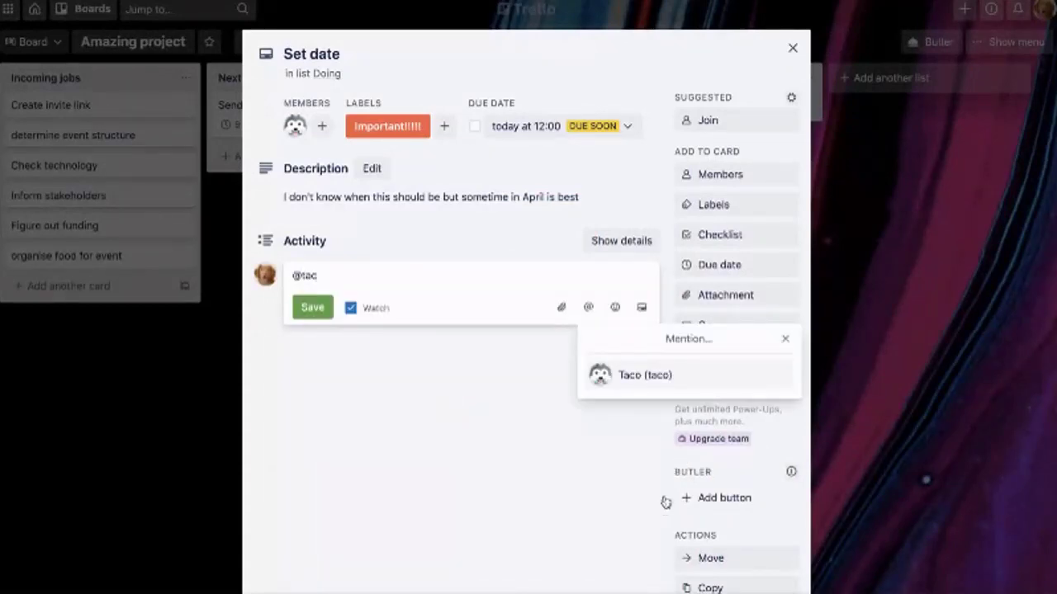
pyautogui.write('o')
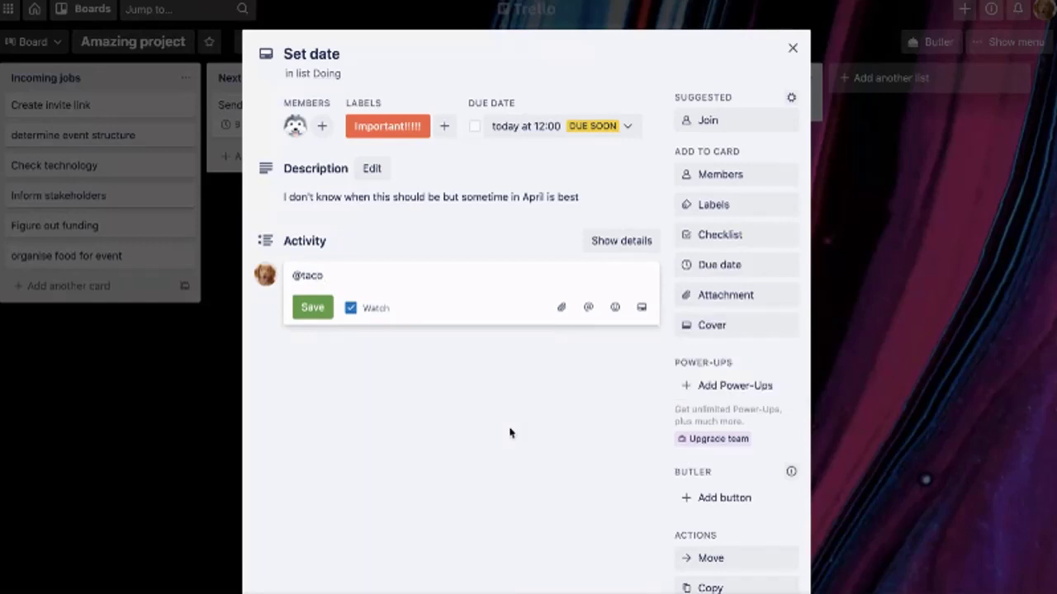
pyautogui.write(' Please decide on this now!!')
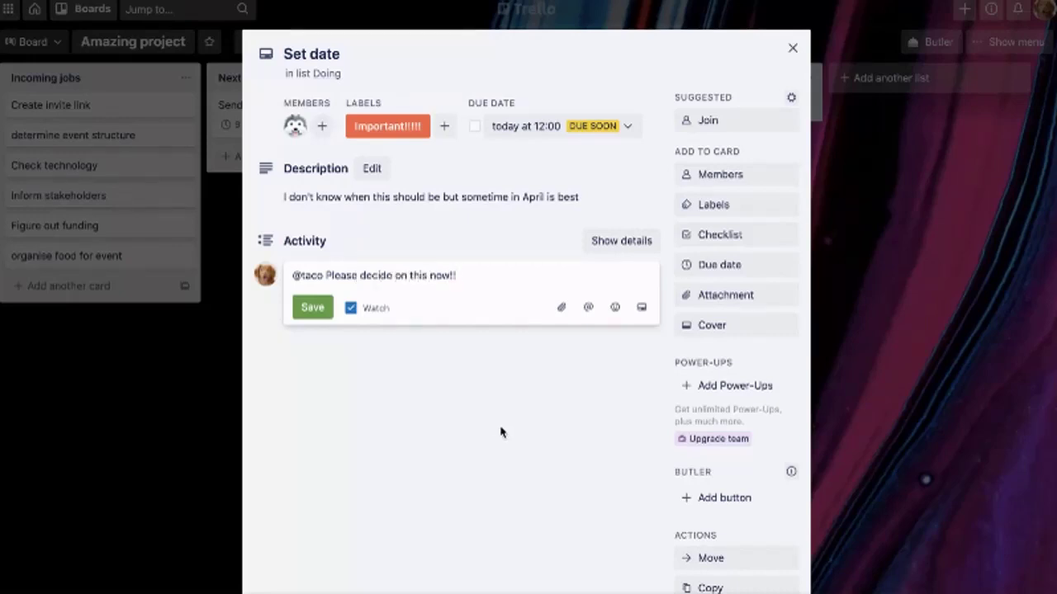
pyautogui.hotkey('ctrl', 'Return')
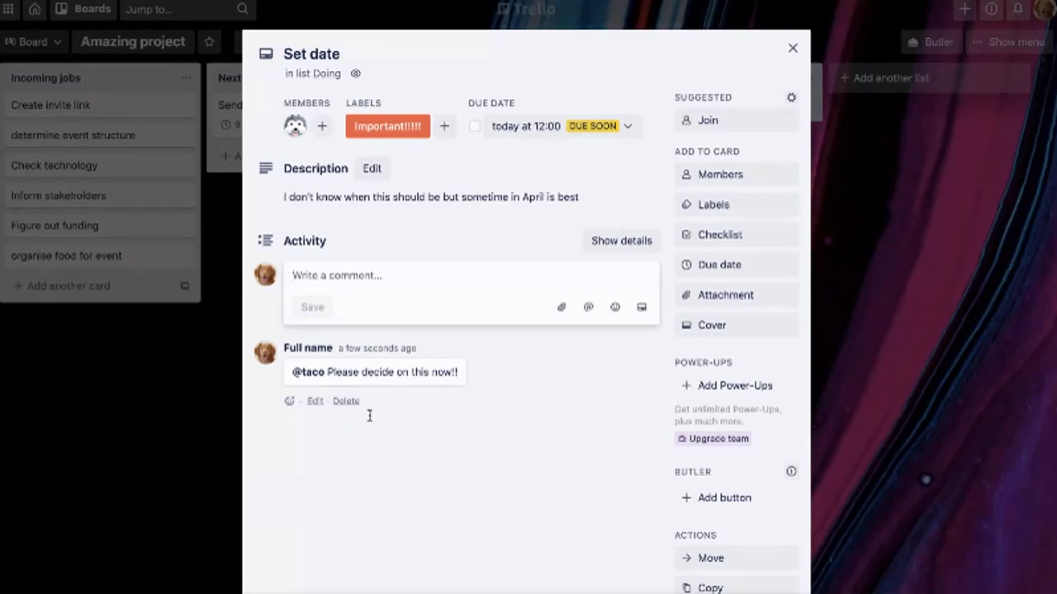
pyautogui.write('Date is s')
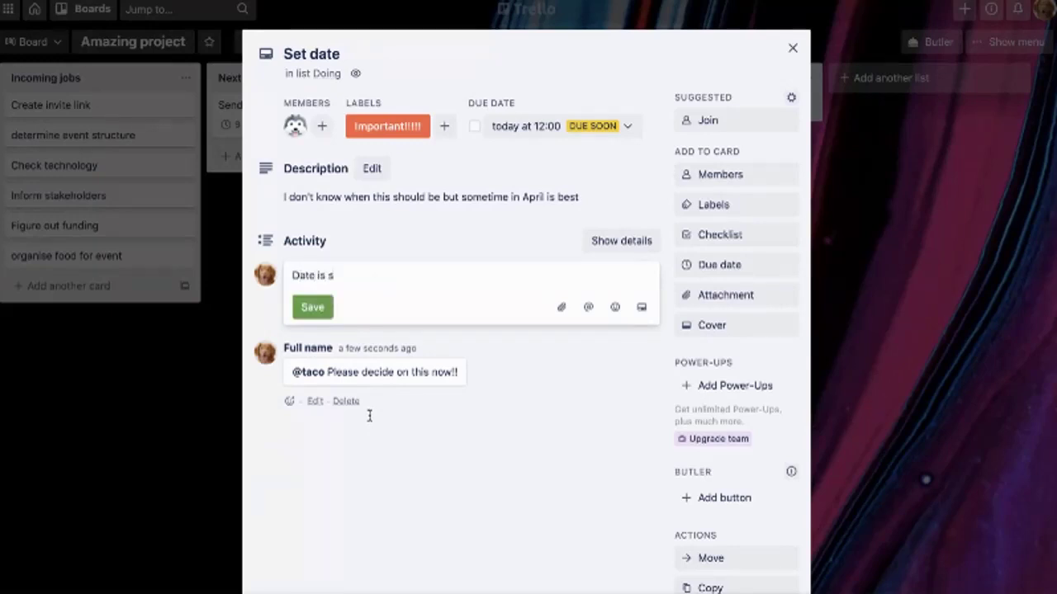
pyautogui.write('et for 15 April')
pyautogui.hotkey('ctrl', 'Return')
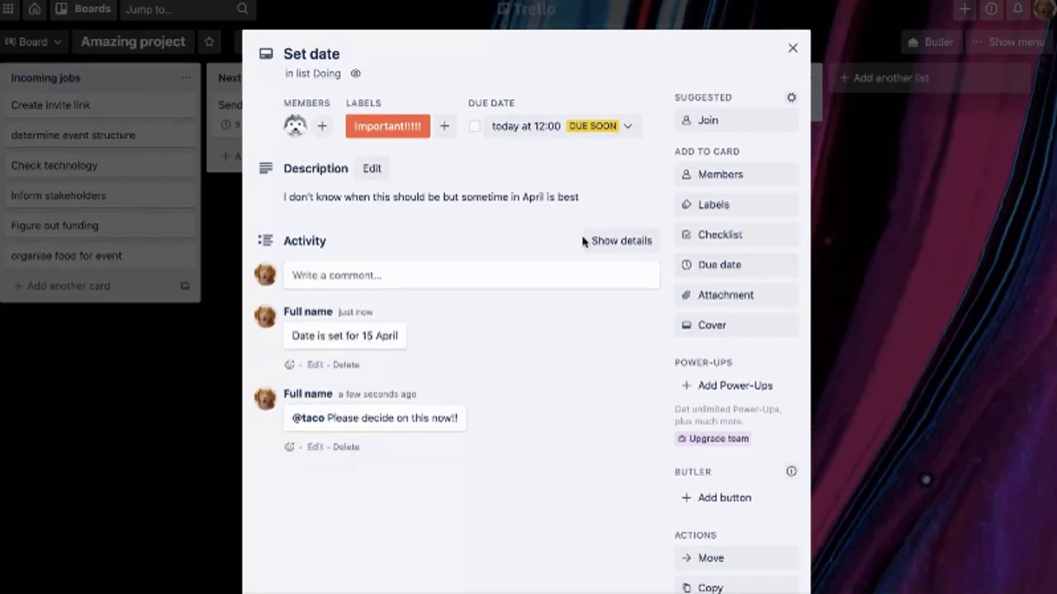
pyautogui.click(120, 517)
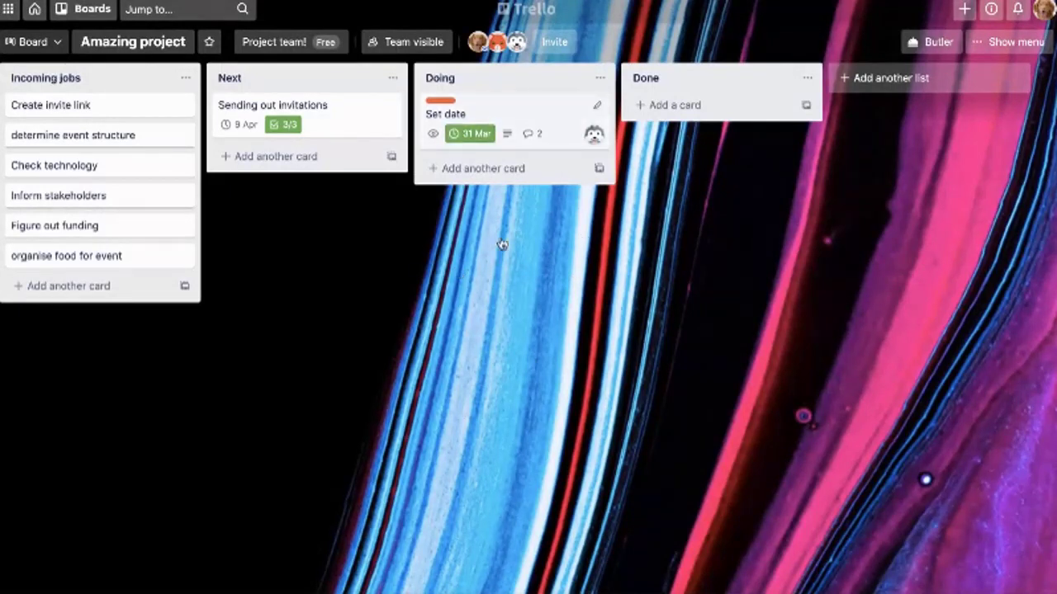
# Drag the Set date card out of Doing and drop it into the Done list
pyautogui.press('Return')
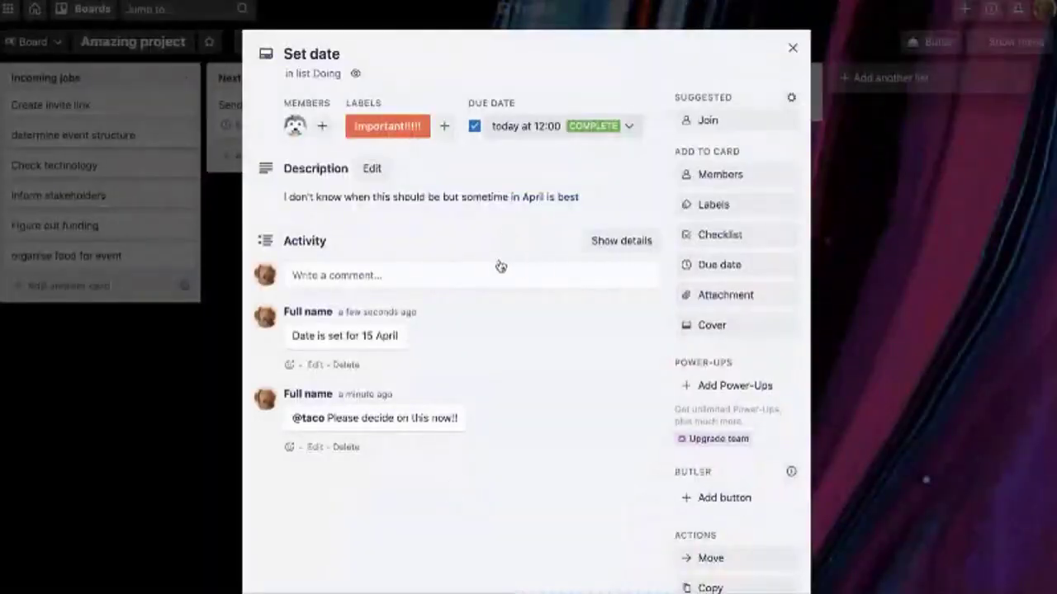
pyautogui.click(838, 330)
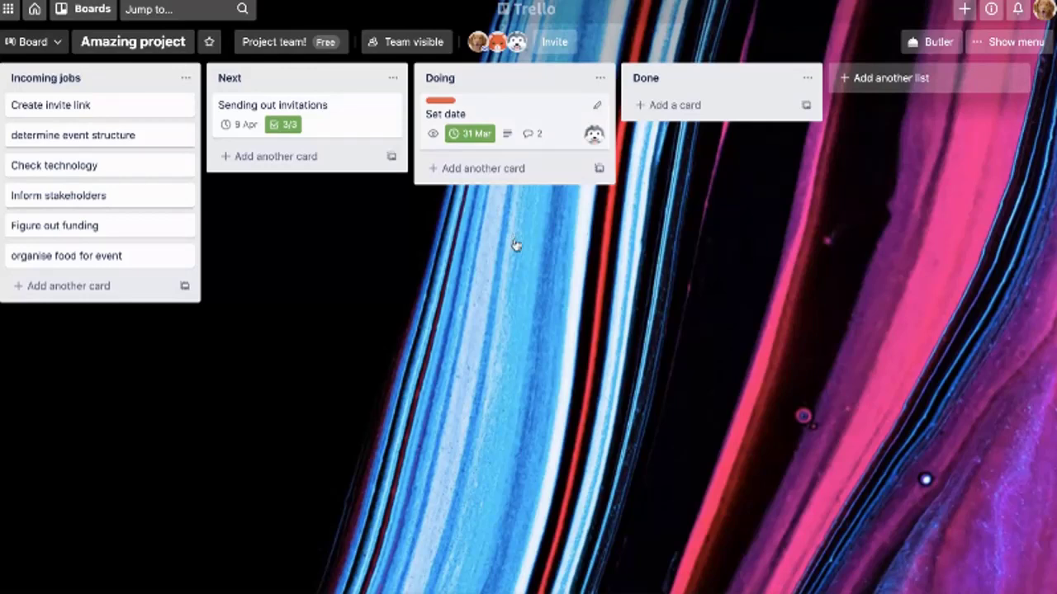
pyautogui.moveTo(582, 132); pyautogui.dragTo(776, 165)
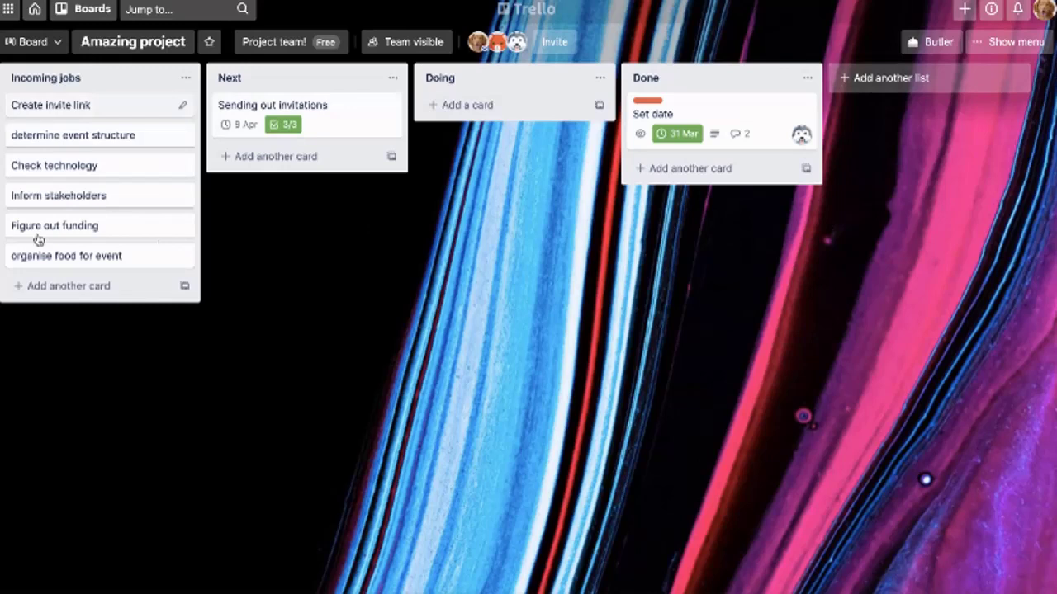
# Create a 'Project information' list and move it to the far left of the board
pyautogui.doubleClick(925, 224)
pyautogui.write('Pr')
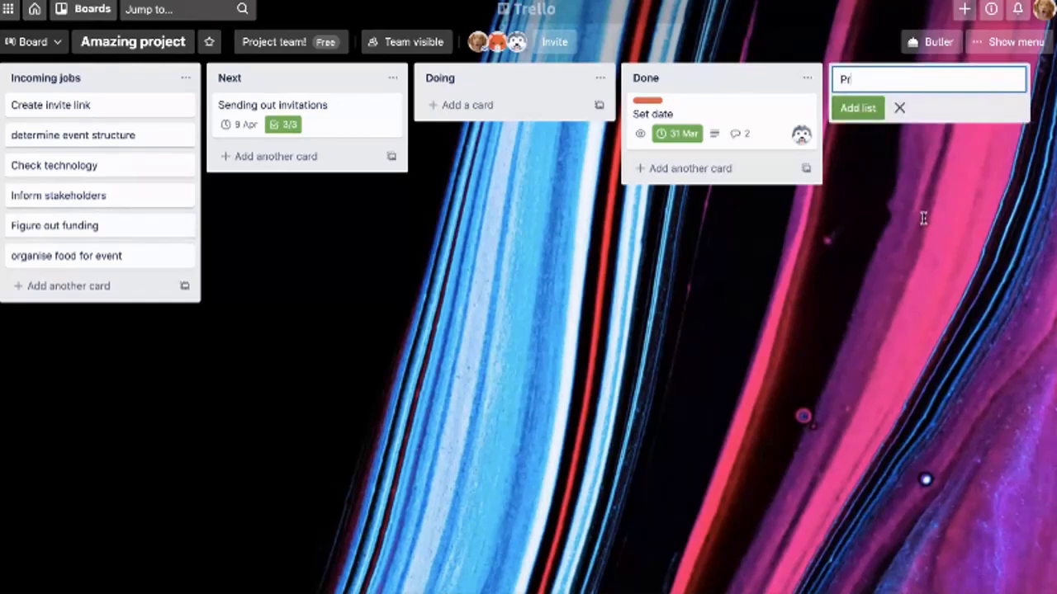
pyautogui.write('oject information')
pyautogui.press('Return')
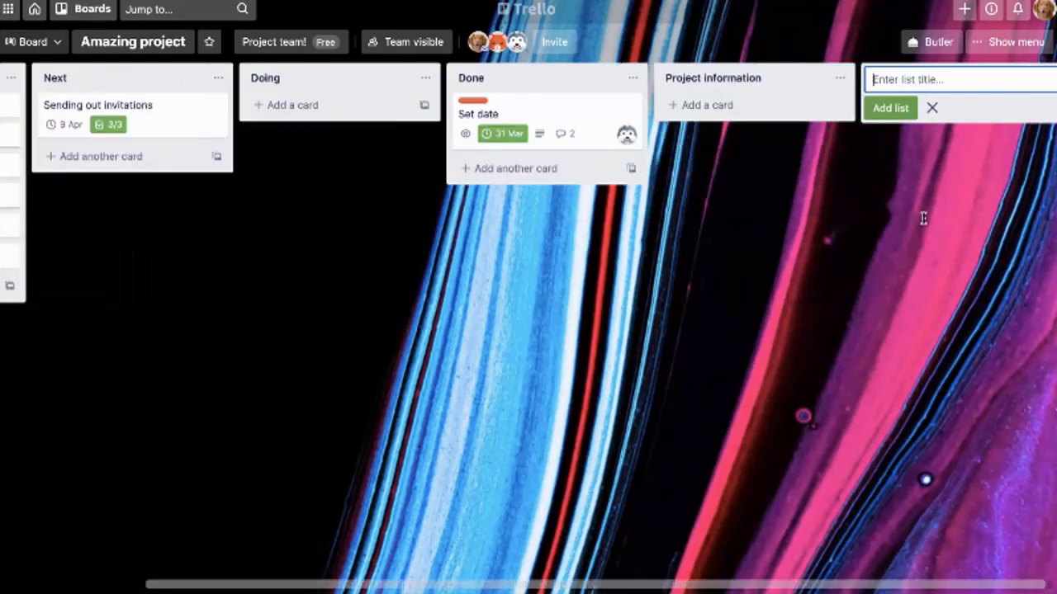
pyautogui.moveTo(726, 90); pyautogui.dragTo(144, 224)
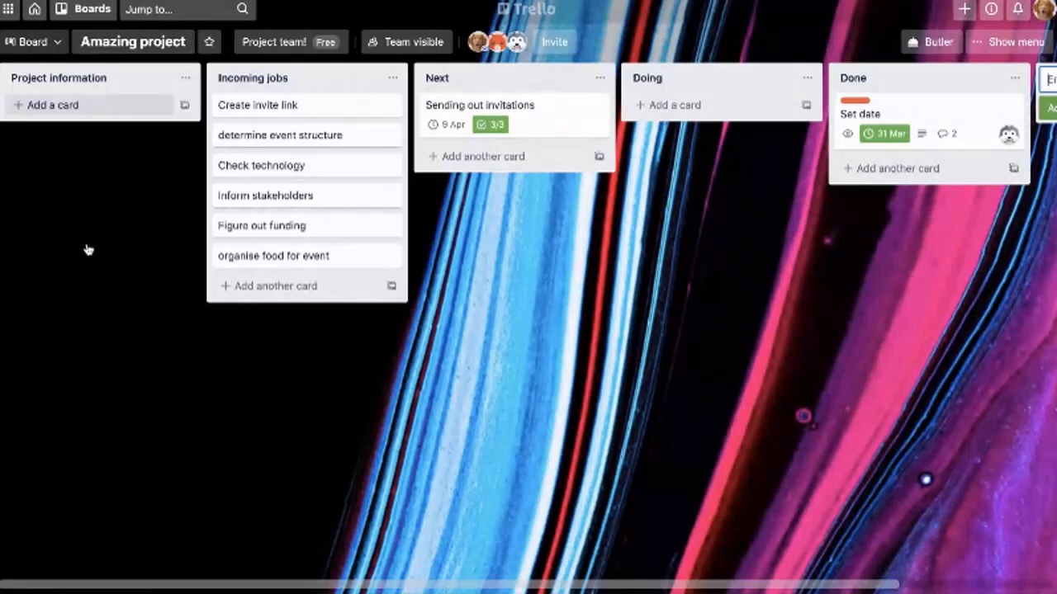
# Add a 'Foundation kick-off' card to the Project information list
pyautogui.press('n')
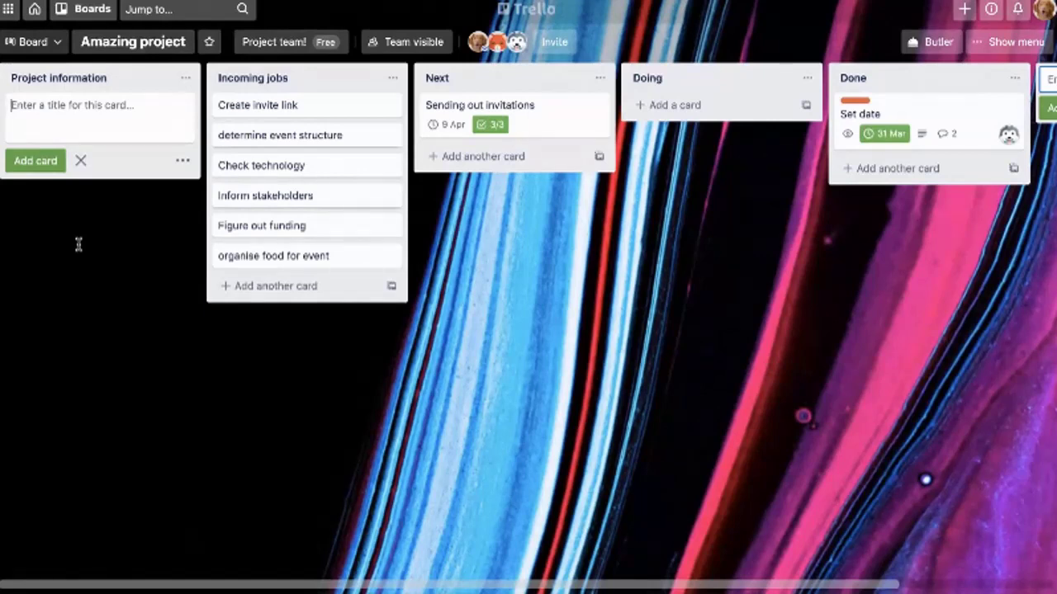
pyautogui.write('Founat')
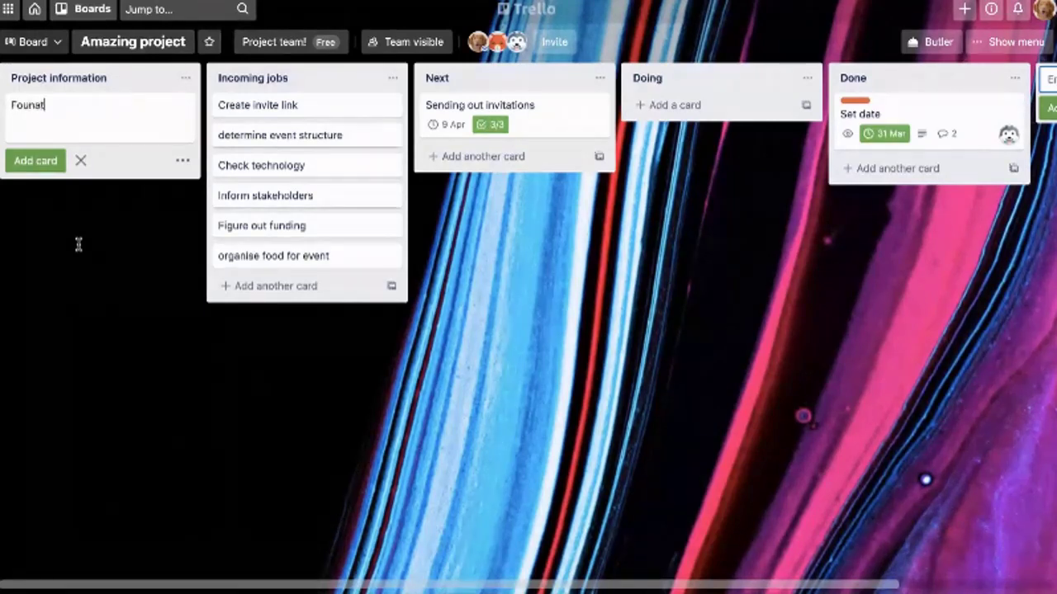
pyautogui.press('BackSpace')
pyautogui.press('BackSpace')
pyautogui.write('dation kick-off')
pyautogui.press('Return')
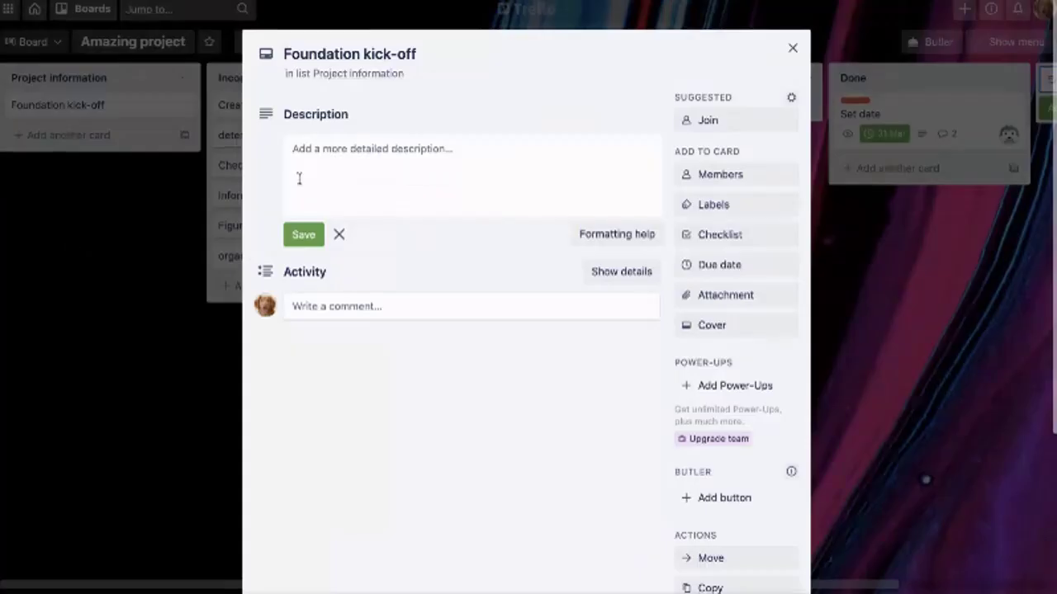
# Retitle the card 'Event: Foundation kick-off' and give it a full-size celebration photo cover
pyautogui.write('vent:')
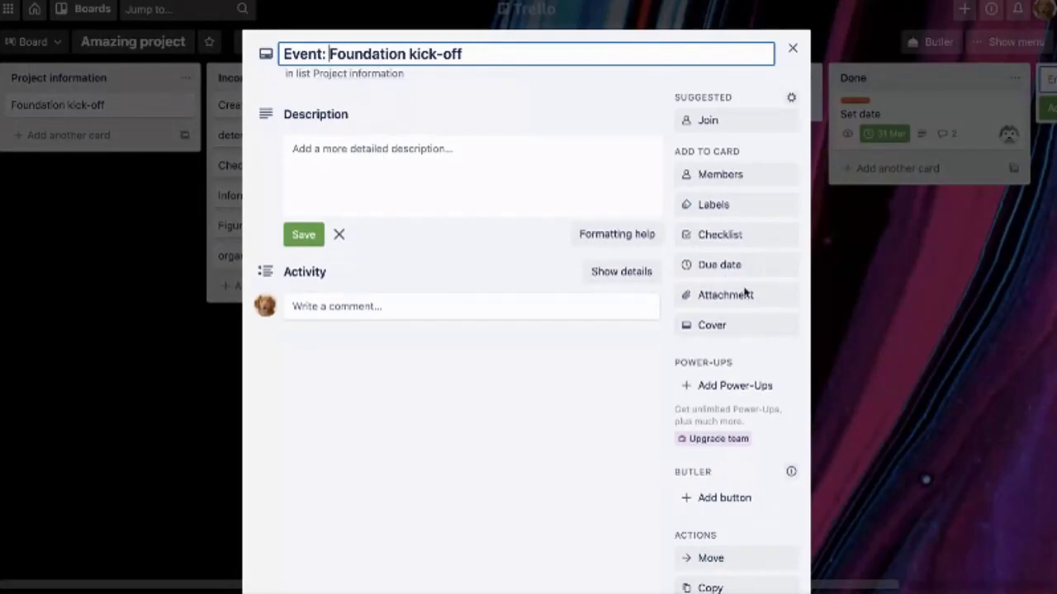
pyautogui.click(730, 326)
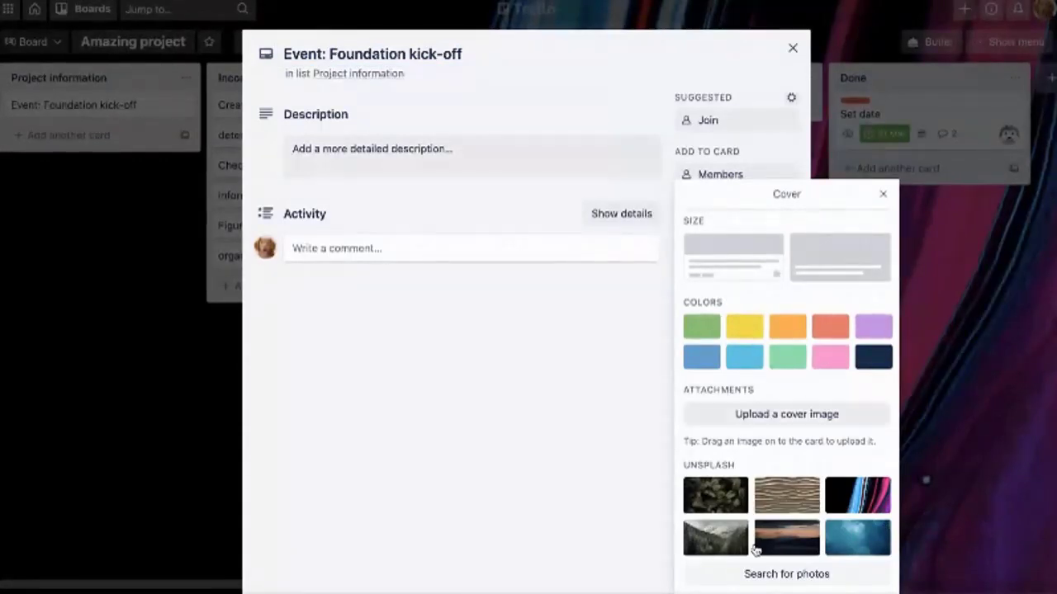
pyautogui.click(786, 574)
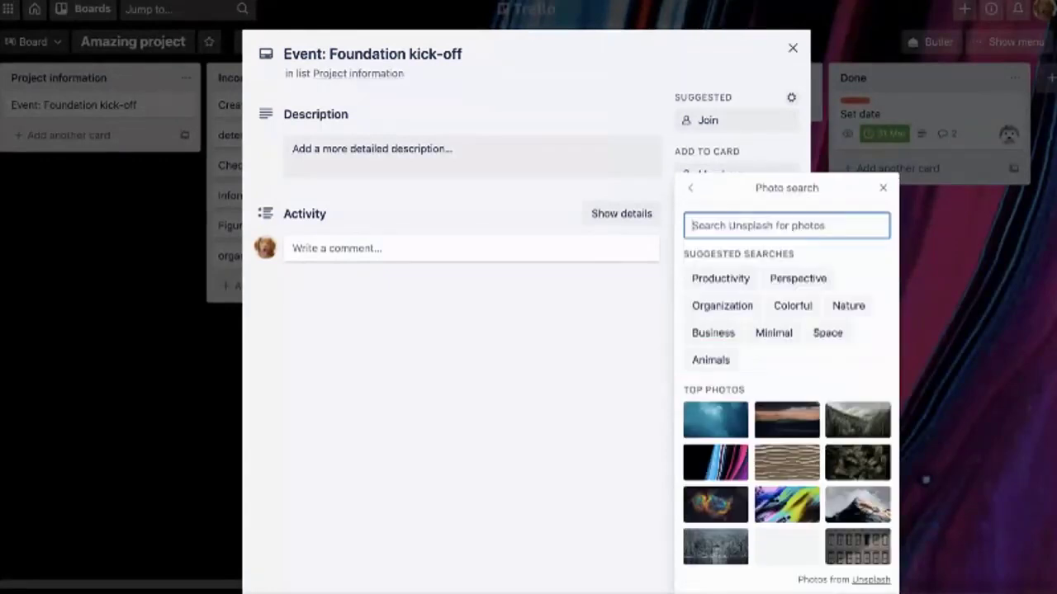
pyautogui.write('cove')
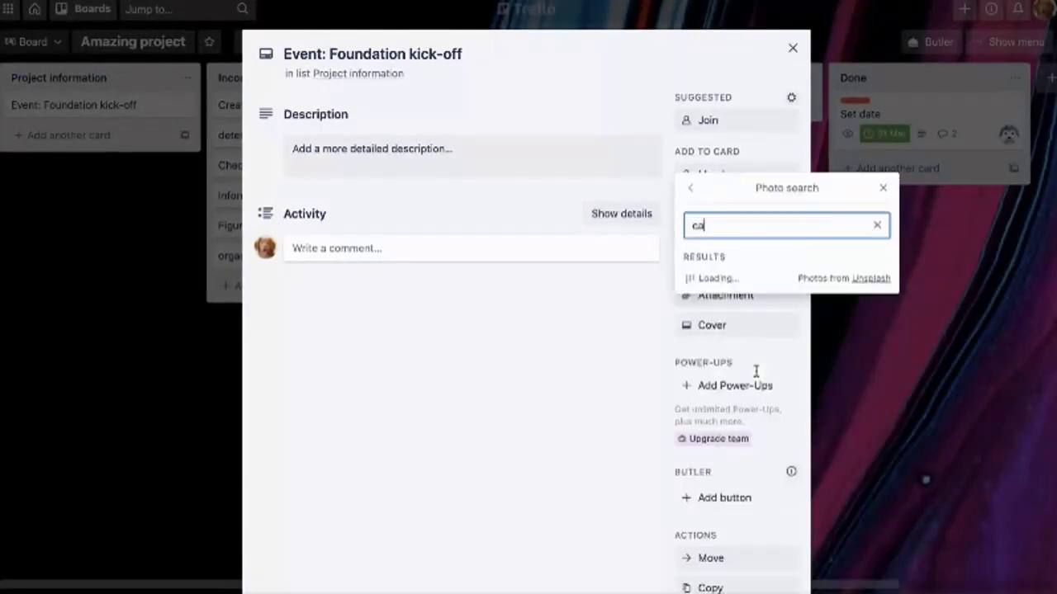
pyautogui.press('BackSpace')
pyautogui.press('BackSpace')
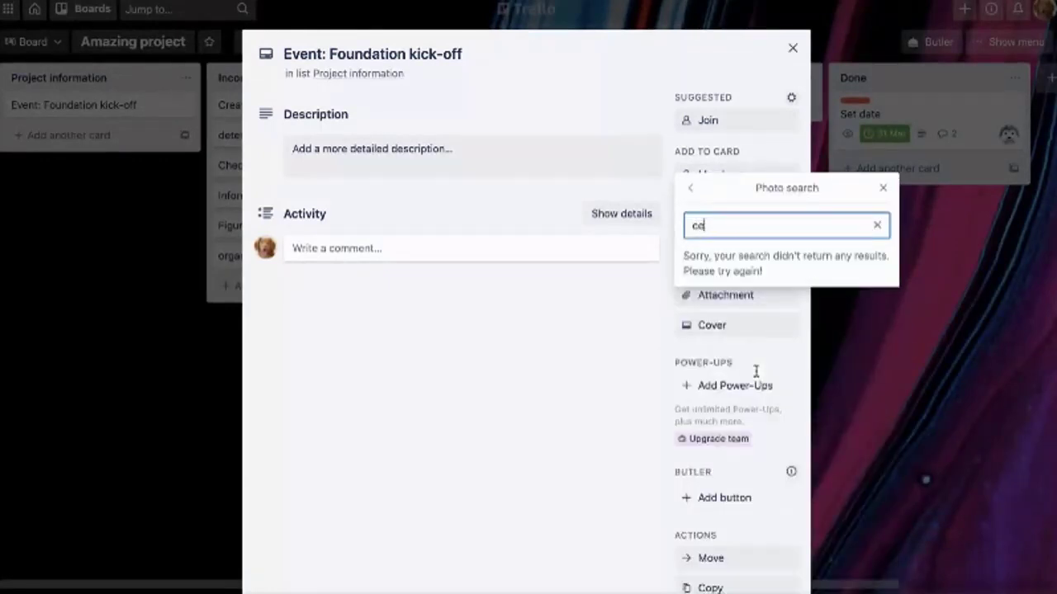
pyautogui.write('lebration')
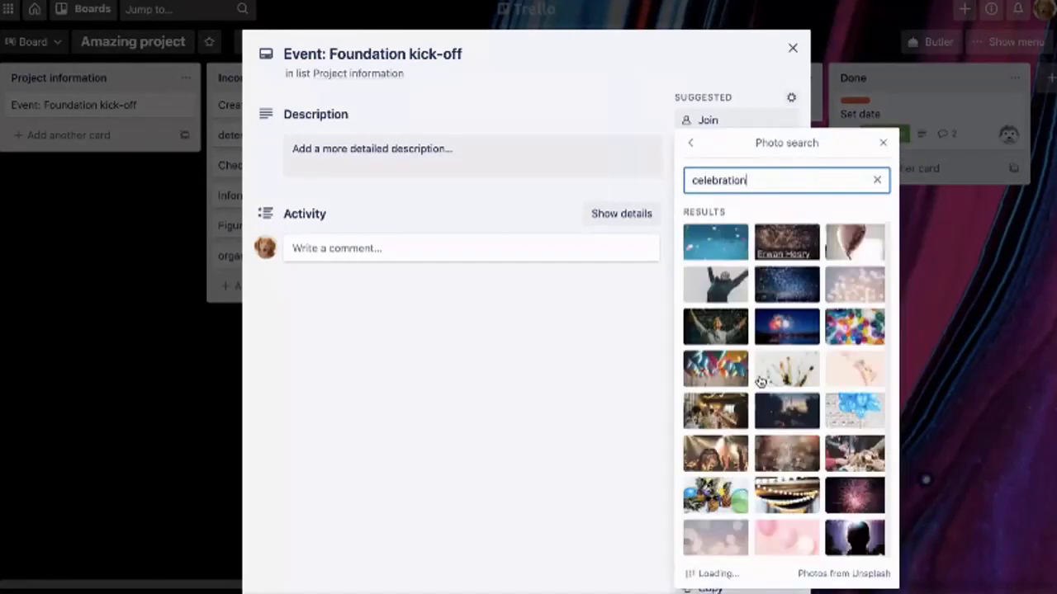
pyautogui.click(723, 326)
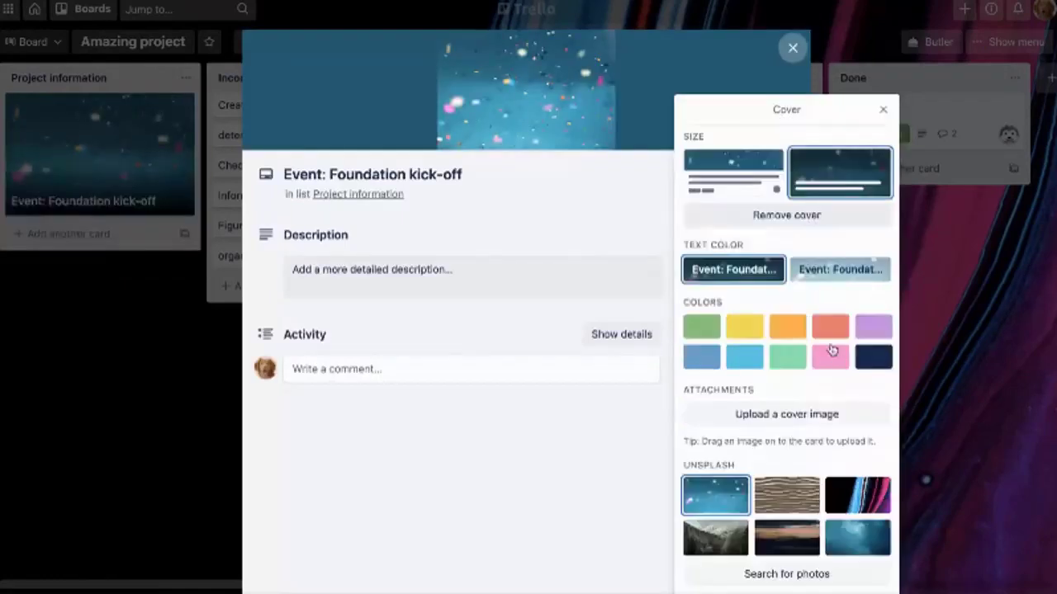
pyautogui.press('Escape')
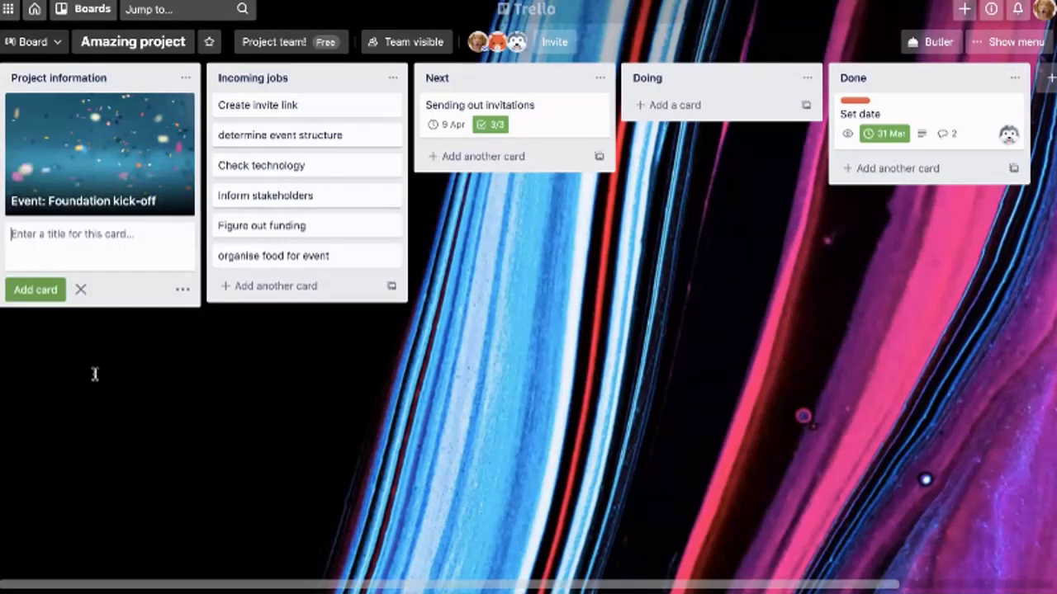
# Add a 'Date of event: 15 April' card to Project information
pyautogui.write('Date')
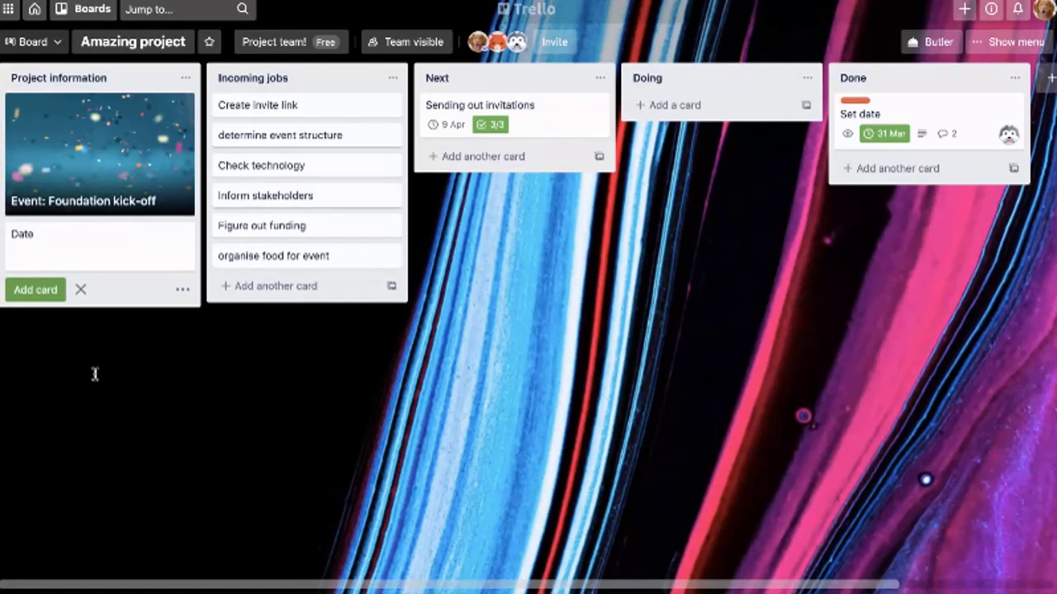
pyautogui.write('of event: 15 April')
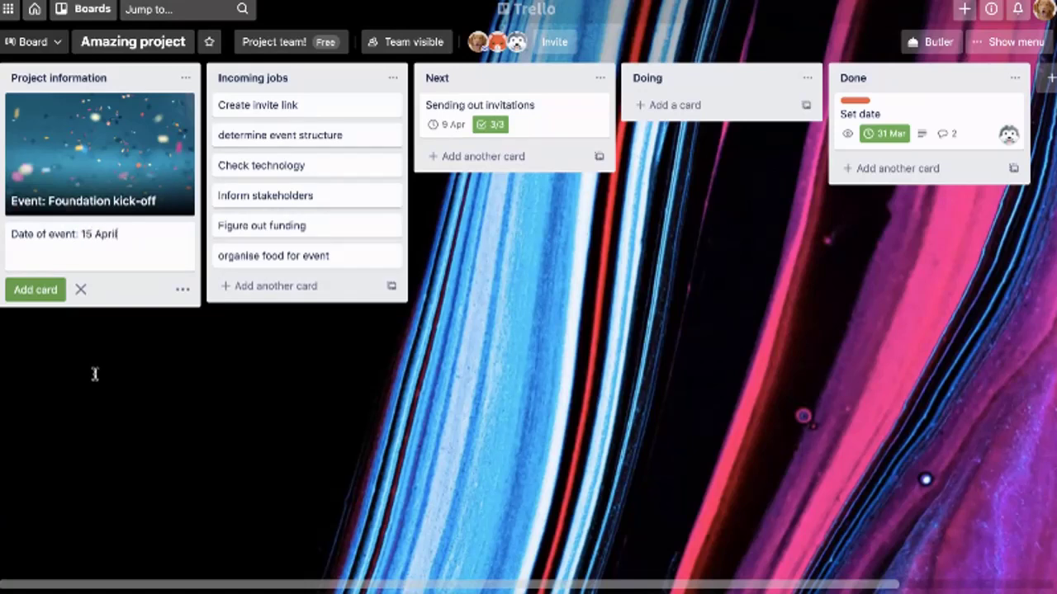
pyautogui.press('Return')
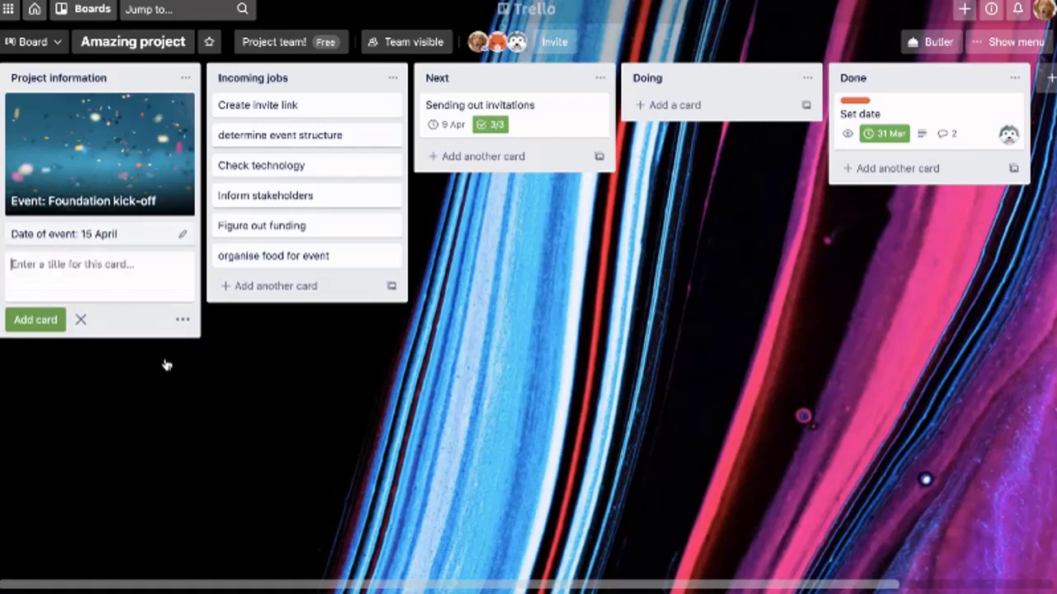
# Give the Date of event card a calendar photo cover from the photo search
pyautogui.press('e')
pyautogui.click(257, 315)
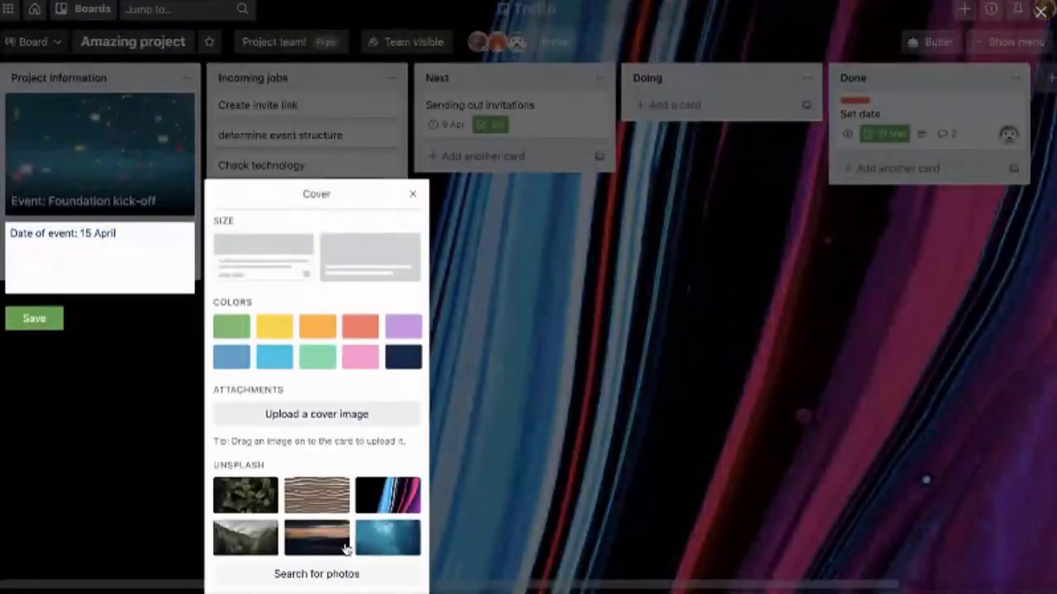
pyautogui.click(316, 573)
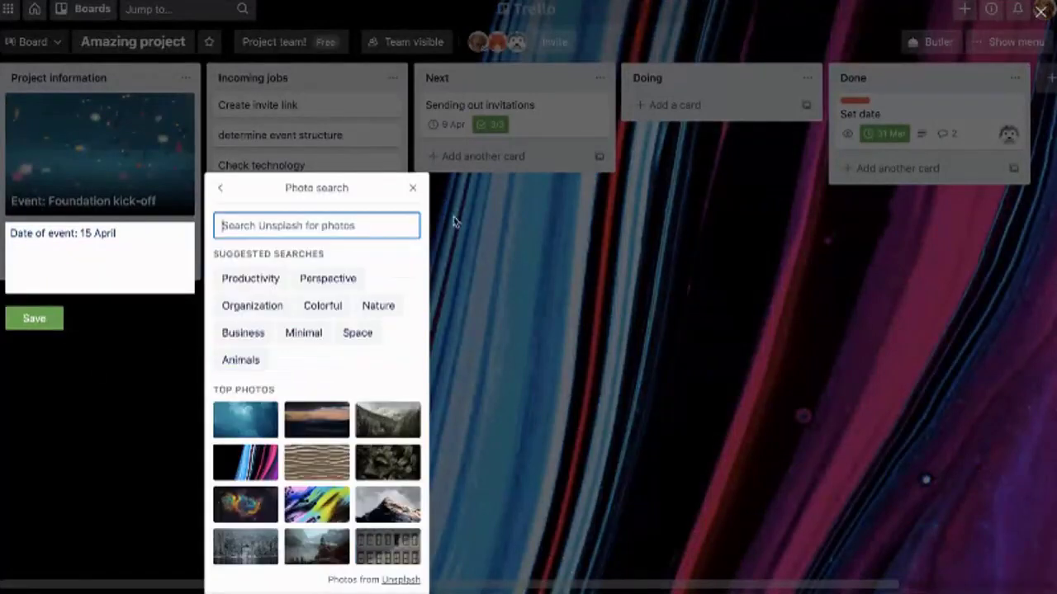
pyautogui.write('calendar')
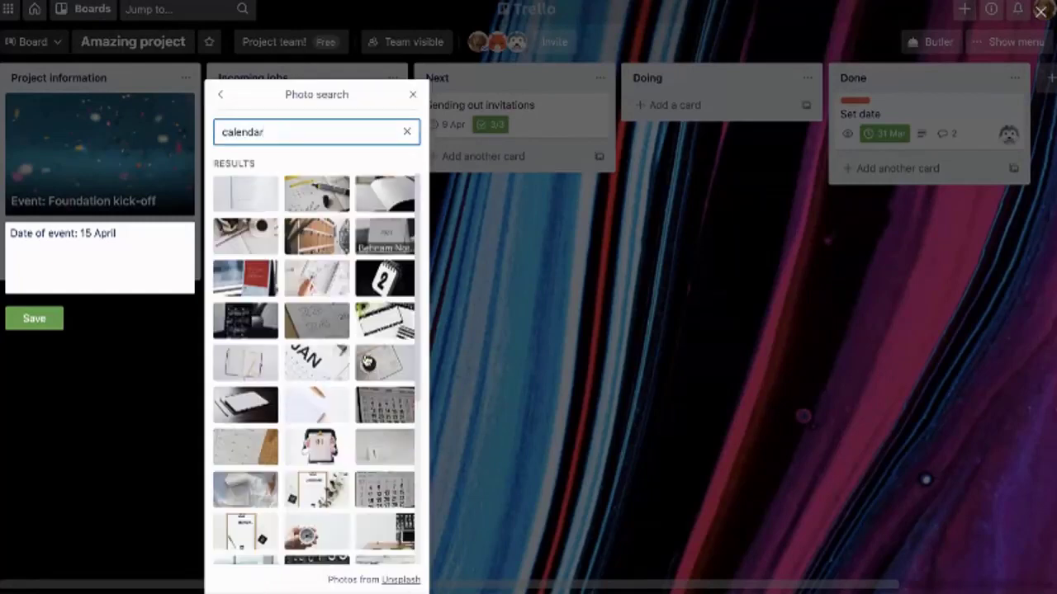
pyautogui.click(261, 329)
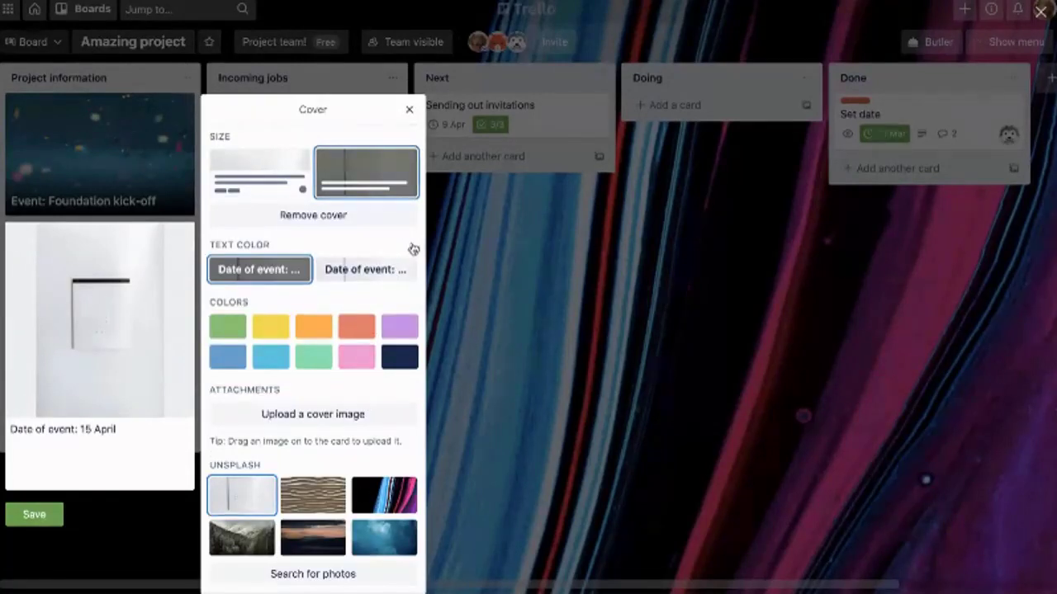
pyautogui.press('Escape')
pyautogui.press('Escape')
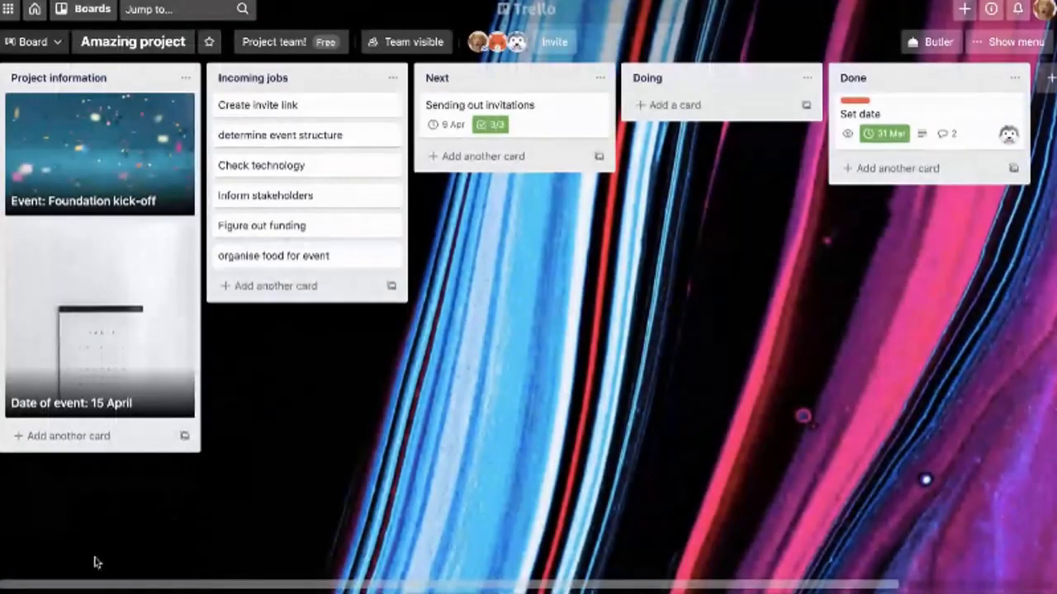
# Add a card to Project information titled 'Stakeholders'
pyautogui.click(75, 436)
pyautogui.write('Stakeholder')
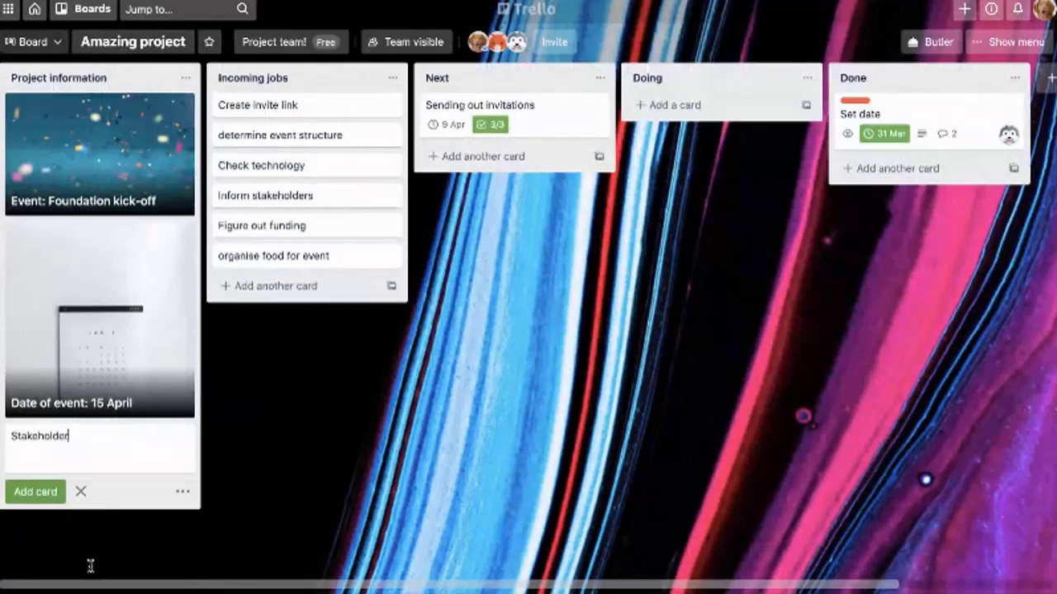
pyautogui.press('Return')
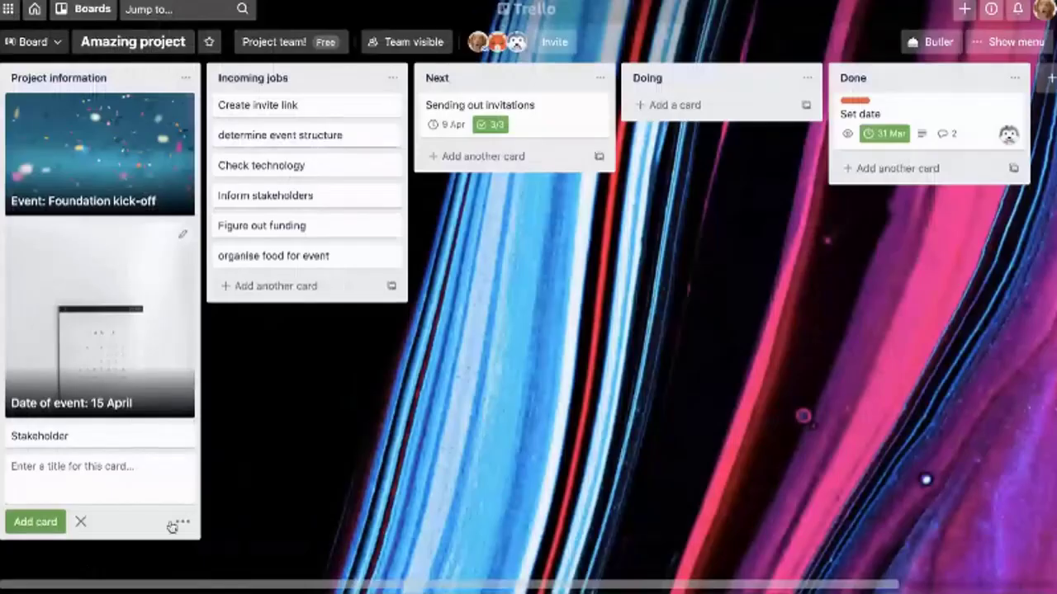
pyautogui.click(99, 436)
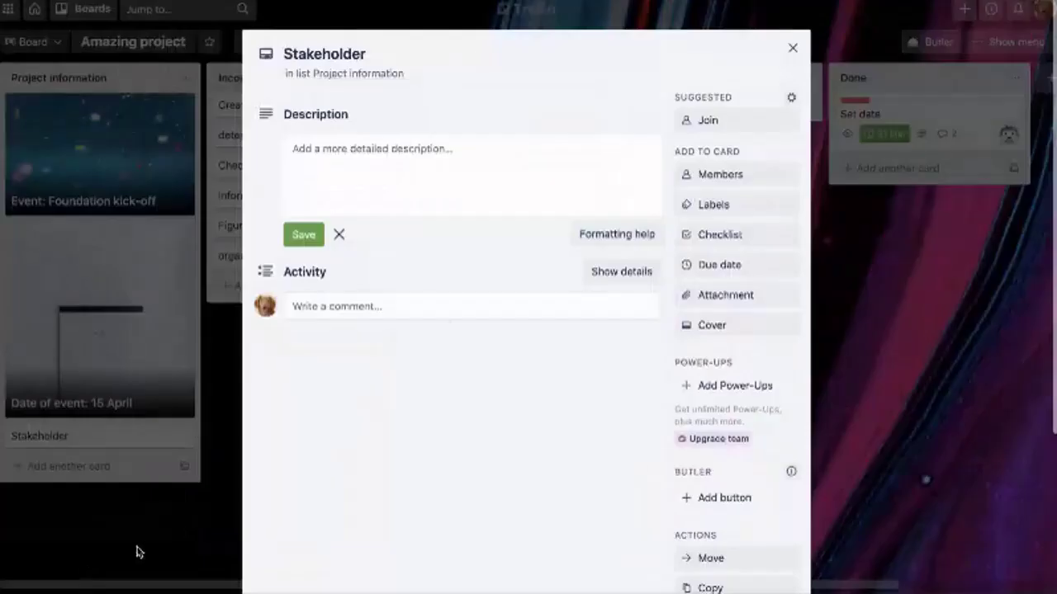
pyautogui.write('s')
pyautogui.press('Return')
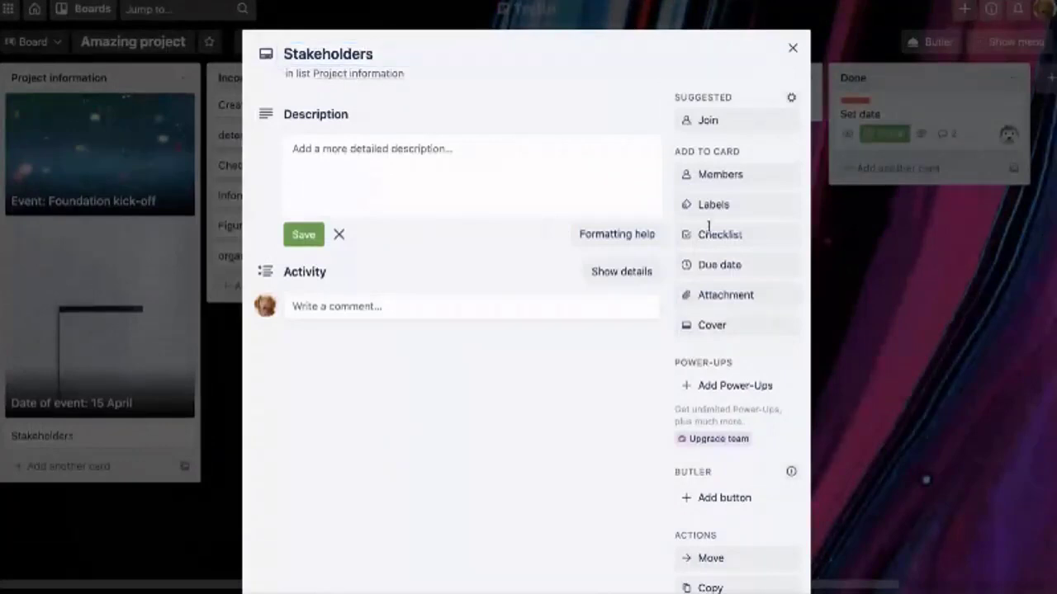
pyautogui.press('Escape')
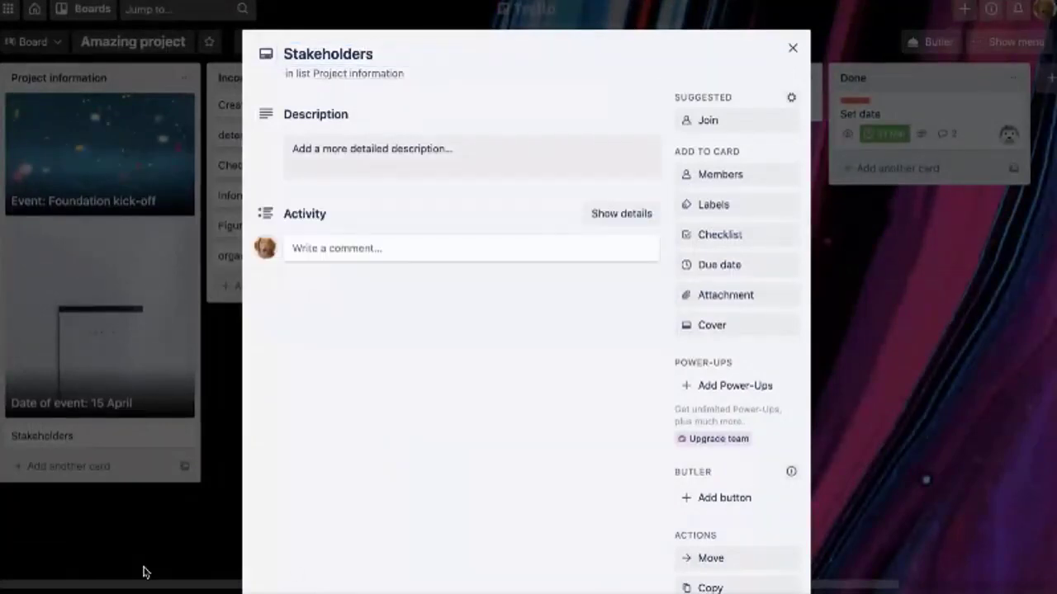
# Assign two board members to the Stakeholders card and close it
pyautogui.click(141, 571)
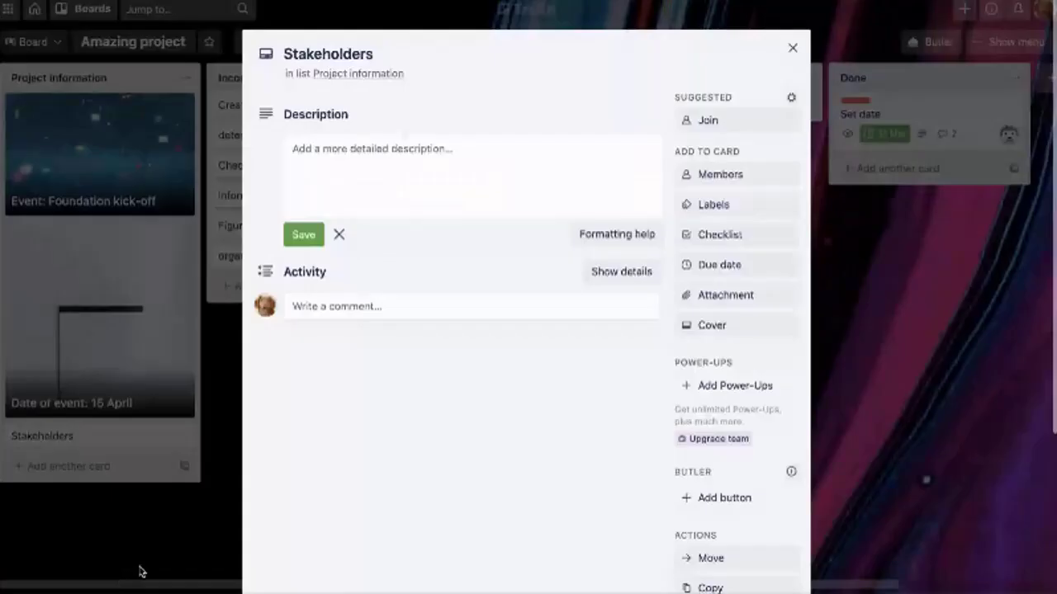
pyautogui.click(720, 174)
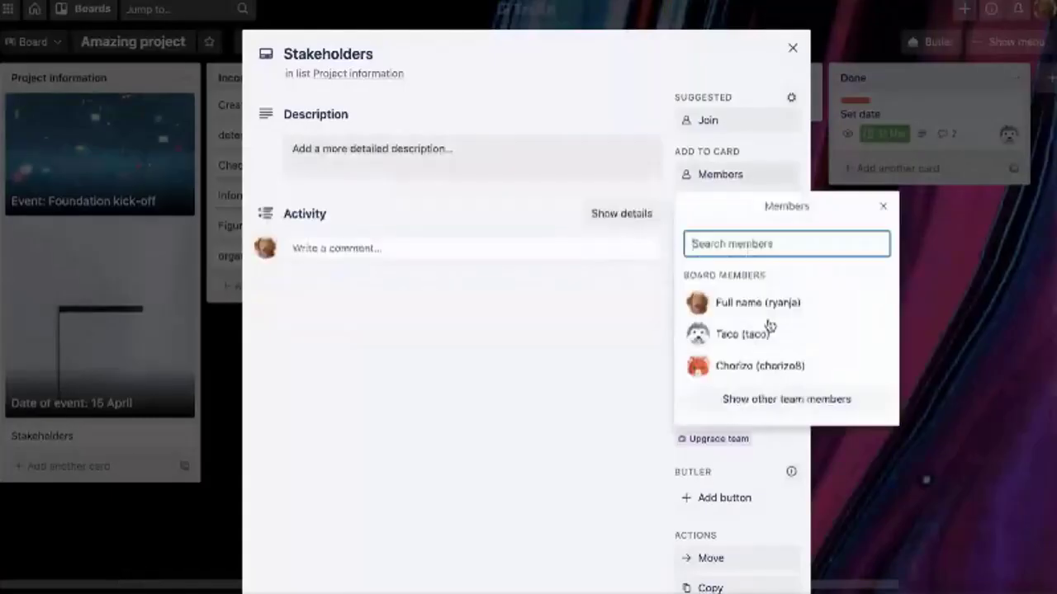
pyautogui.click(701, 332)
pyautogui.click(718, 364)
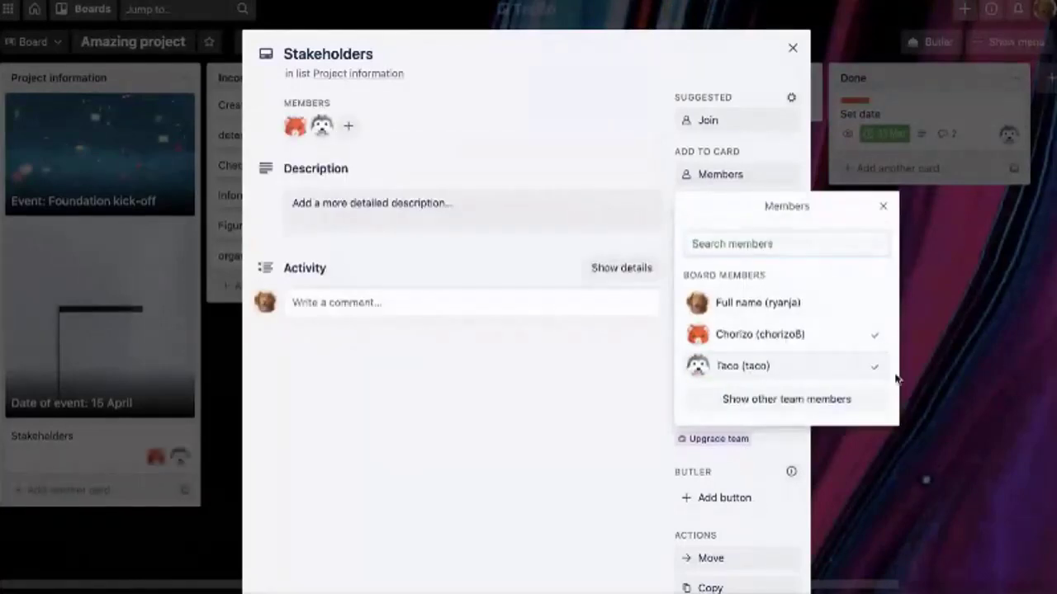
pyautogui.press('Escape')
pyautogui.click(933, 513)
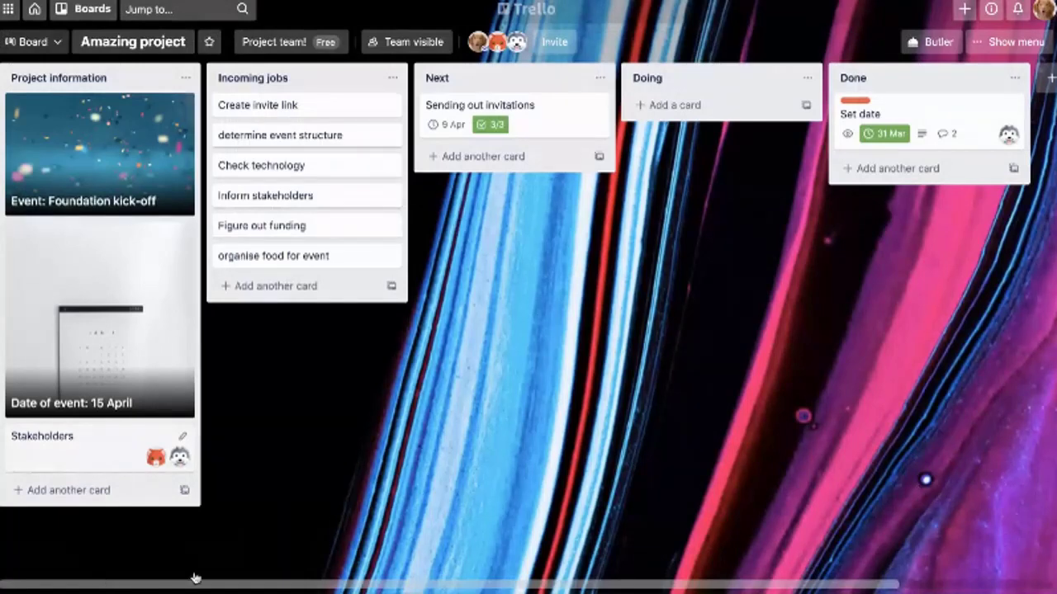
# Add yourself as the third member of the Stakeholders card via quick edit
pyautogui.press('e')
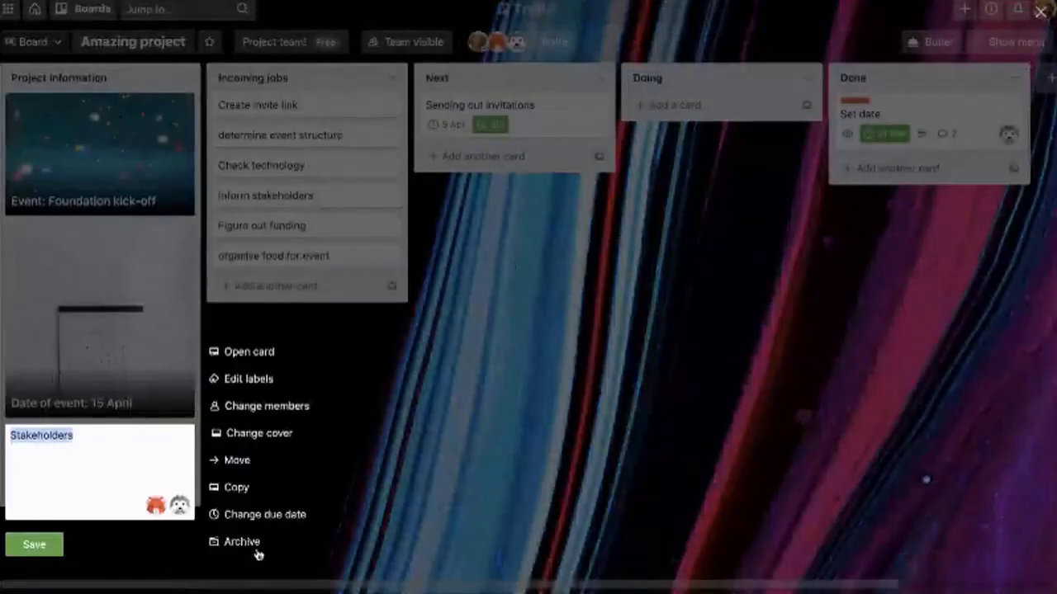
pyautogui.press('m')
pyautogui.press('Return')
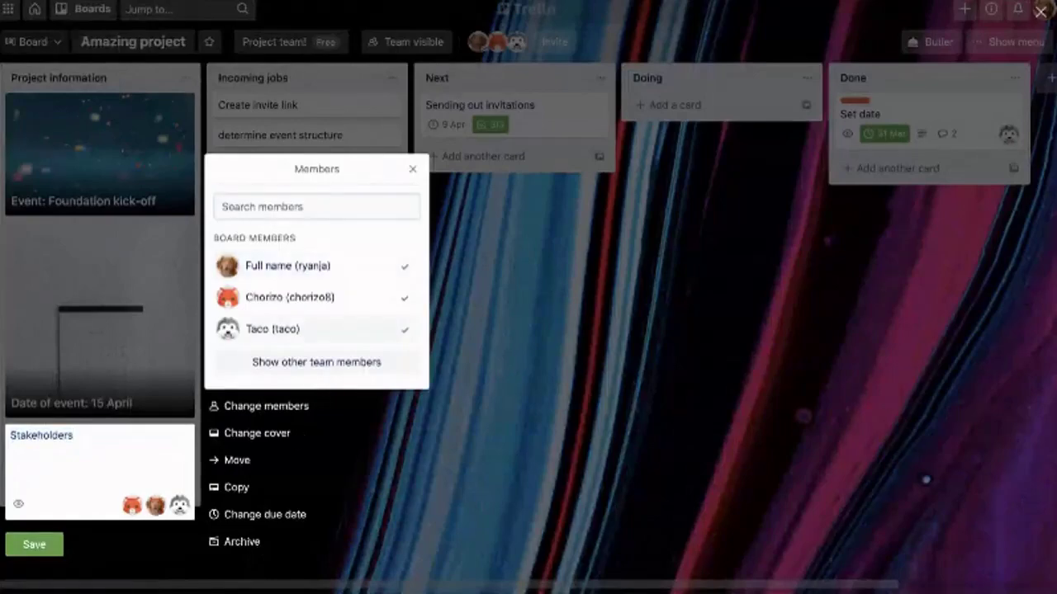
pyautogui.press('Escape')
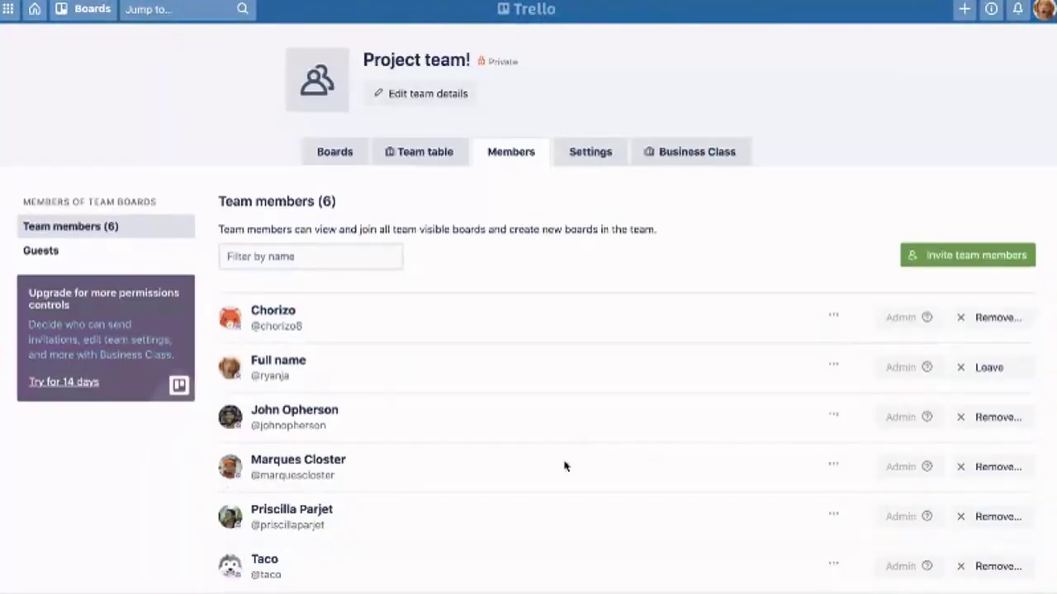
# Scroll through the team's Members page to review the listed members
pyautogui.scroll(-1, 473, 502)
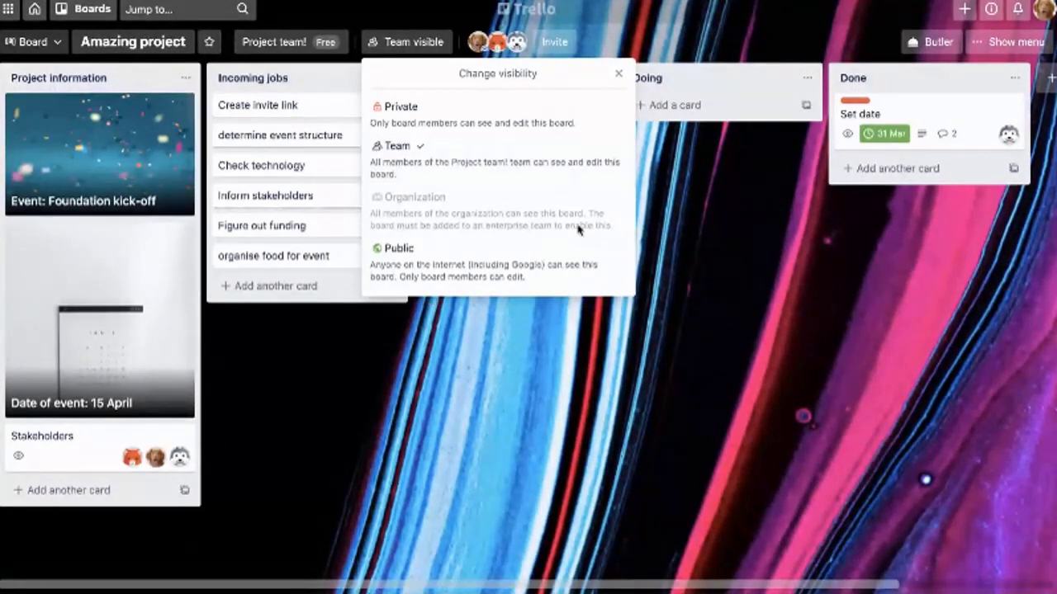
# Close the visibility options, then view and dismiss the Invite to board popup
pyautogui.press('Escape')
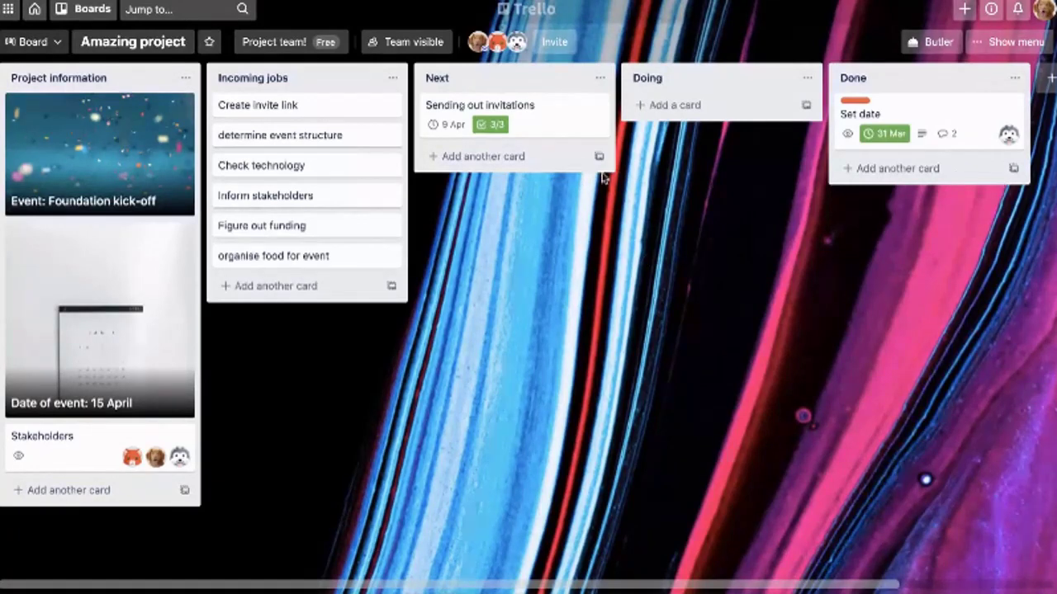
pyautogui.click(554, 41)
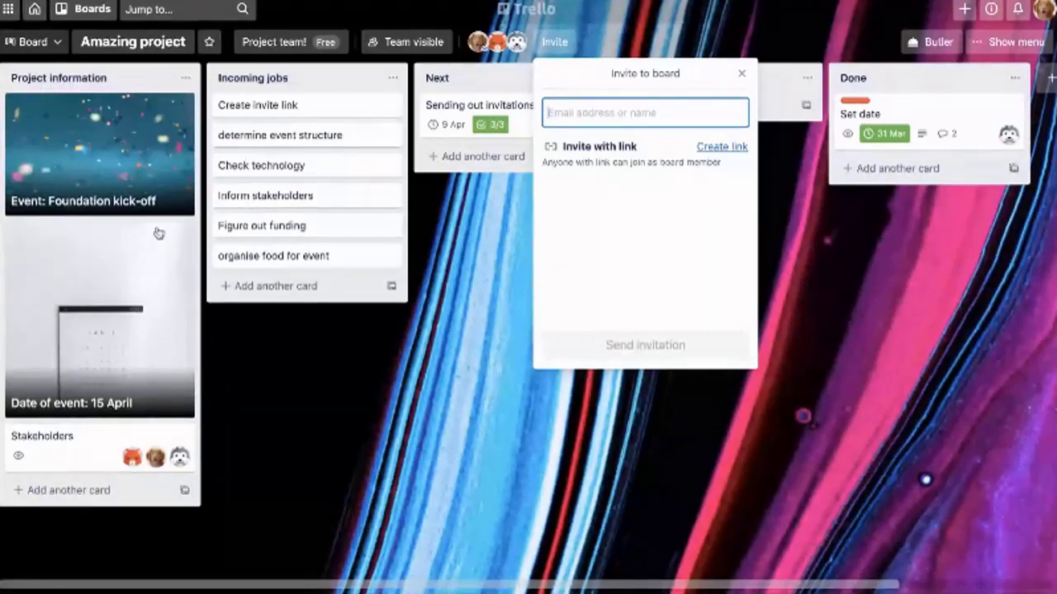
pyautogui.press('Escape')
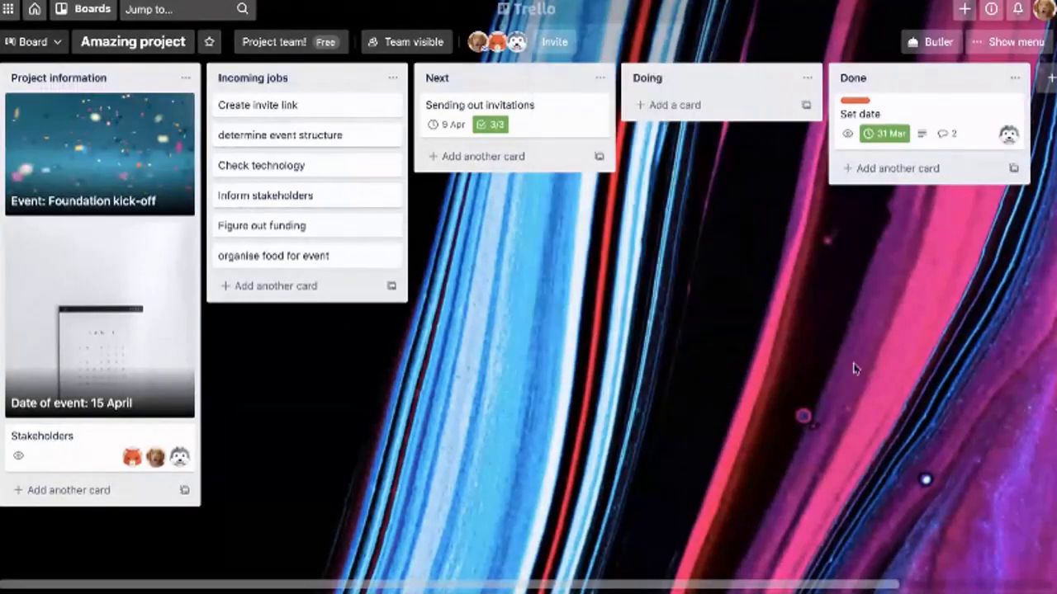
pyautogui.click(1011, 41)
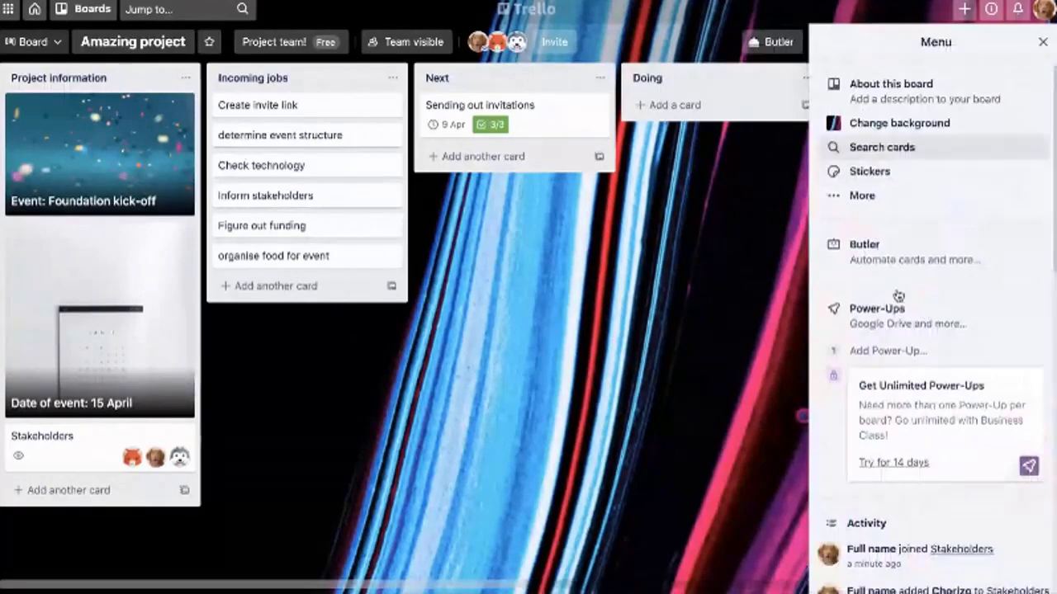
pyautogui.click(862, 195)
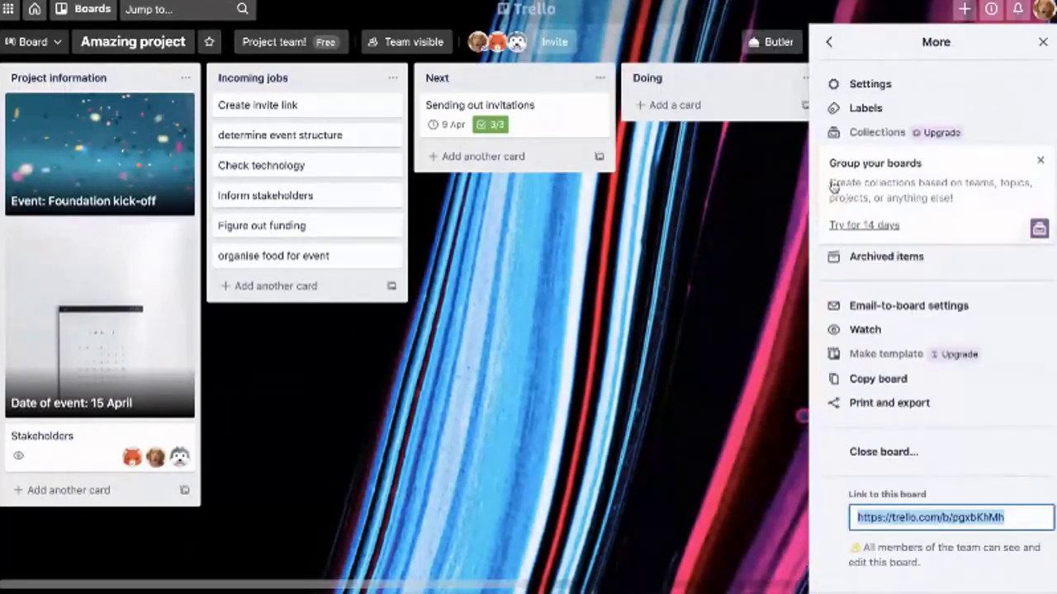
pyautogui.press('Escape')
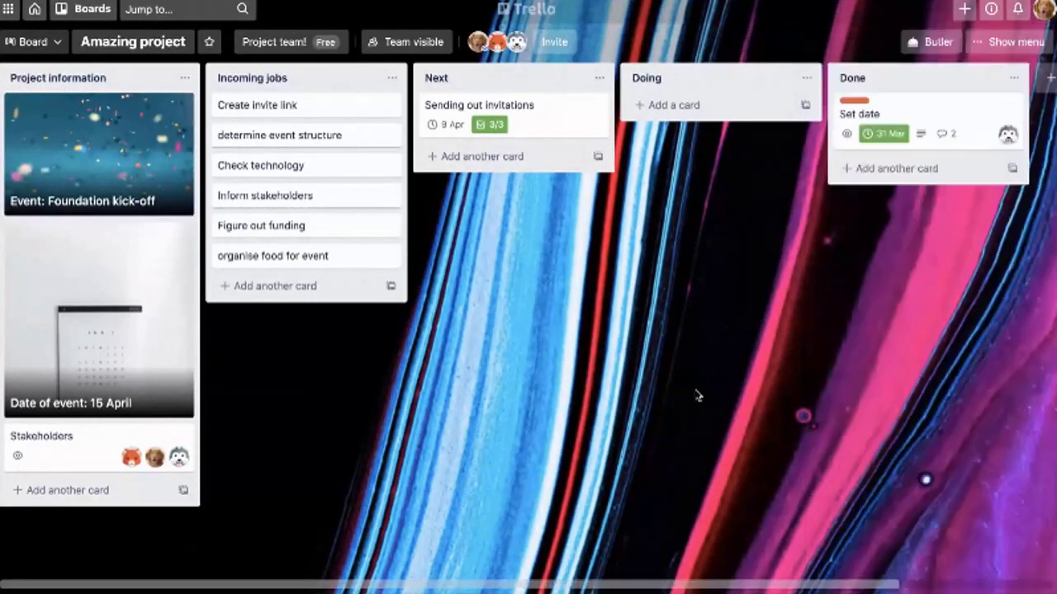
pyautogui.press('w')
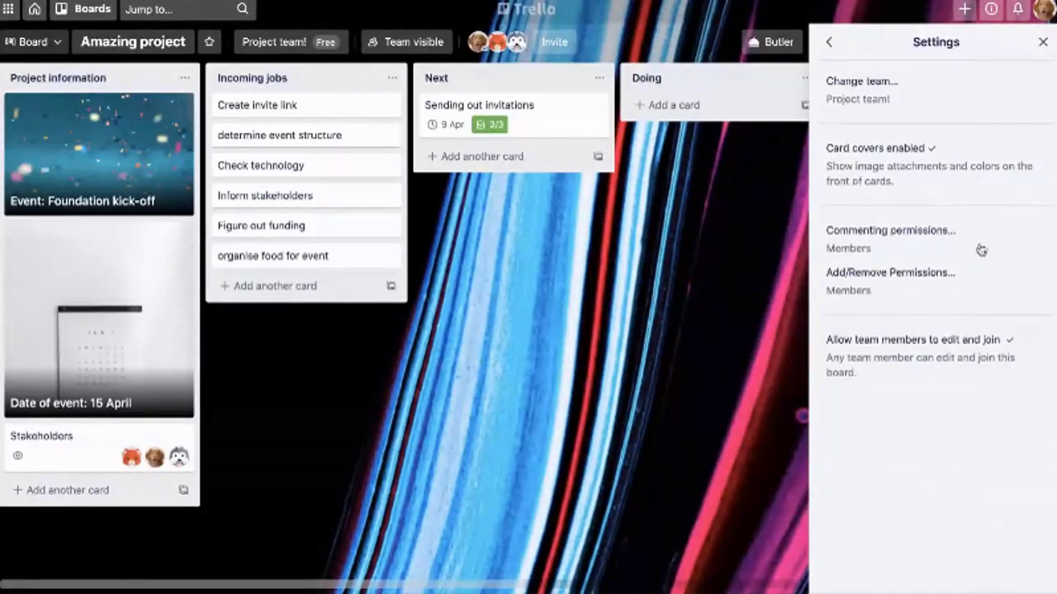
pyautogui.press('Escape')
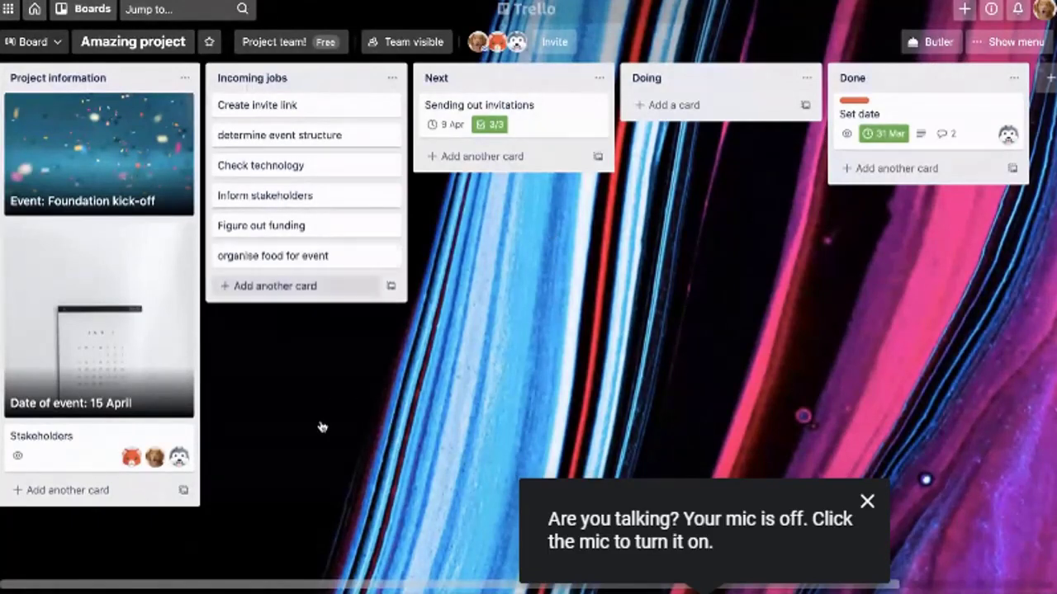
# Add a 'Video content' card and a pasted Getting Started With Trello YouTube link card to Incoming jobs
pyautogui.write('Video co')
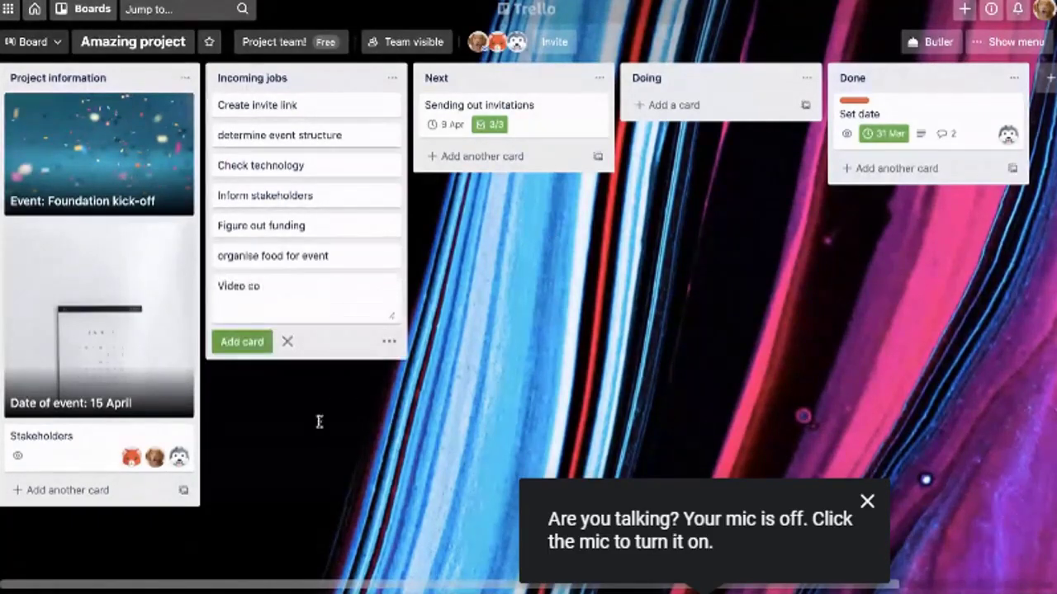
pyautogui.write('ntent')
pyautogui.press('Return')
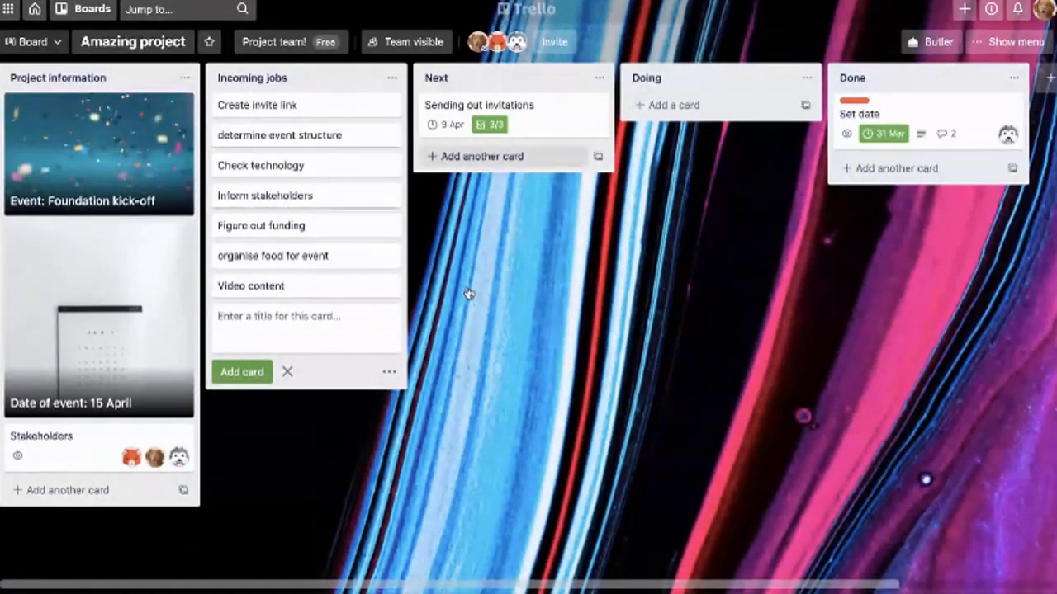
pyautogui.write('https://www.youtube.com/watch?v=xky48zyL9iA&t=102s')
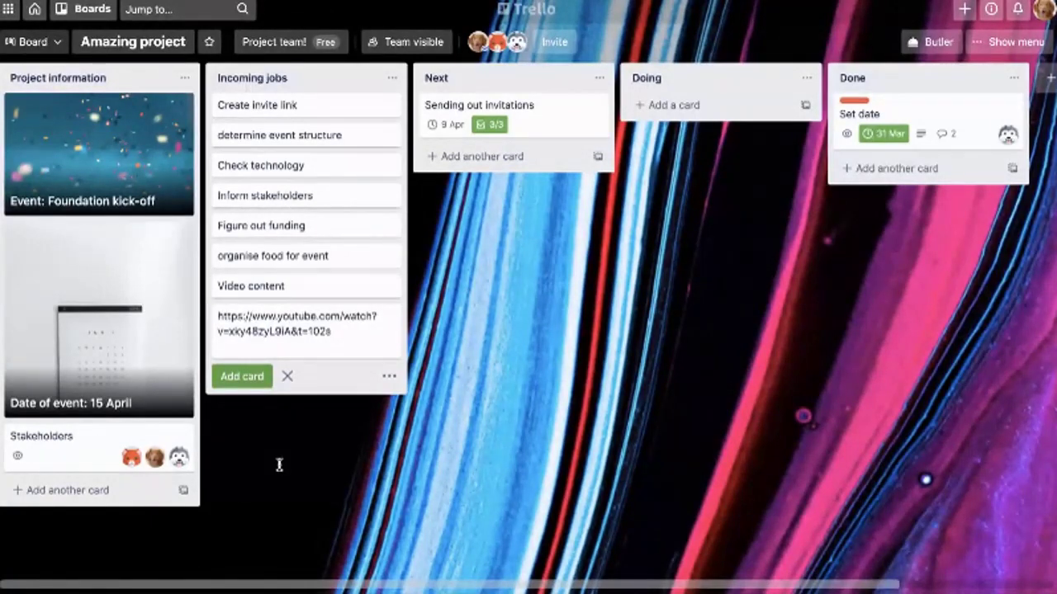
pyautogui.press('Return')
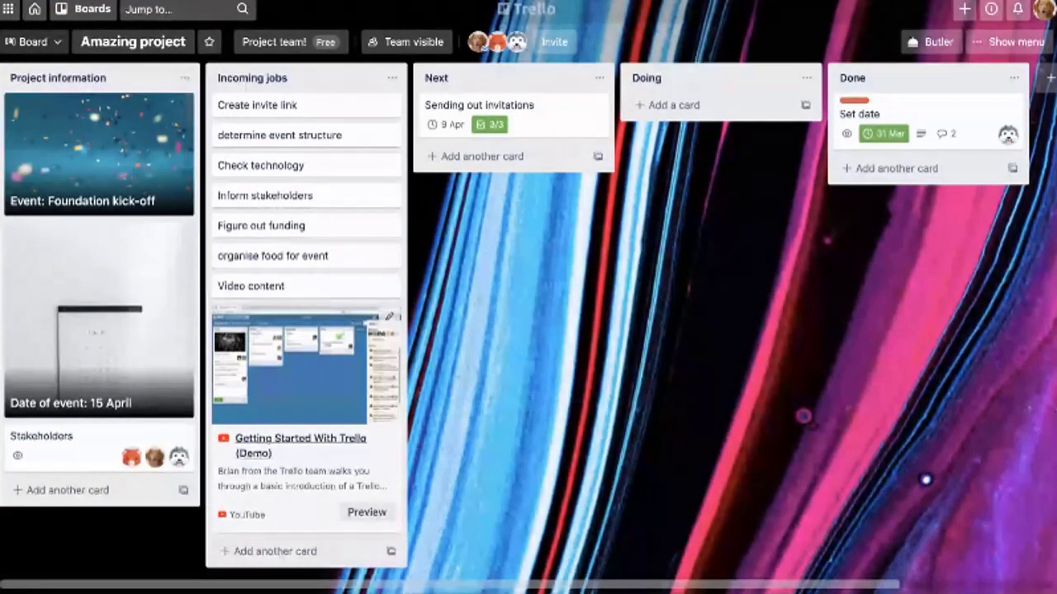
# Preview the YouTube video card, then switch it to a regular card and back to a link card
pyautogui.click(366, 512)
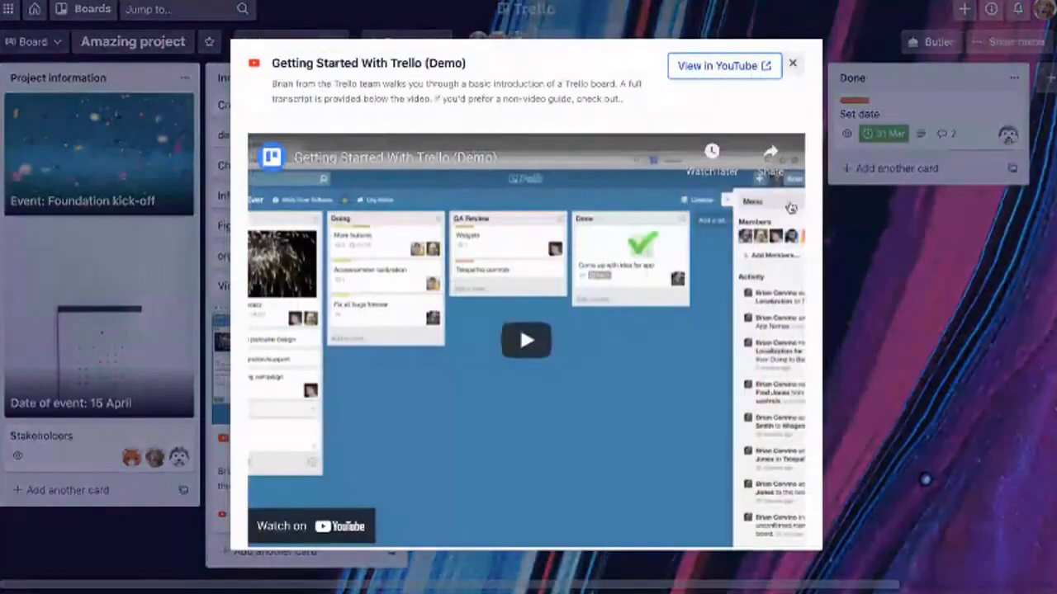
pyautogui.click(791, 64)
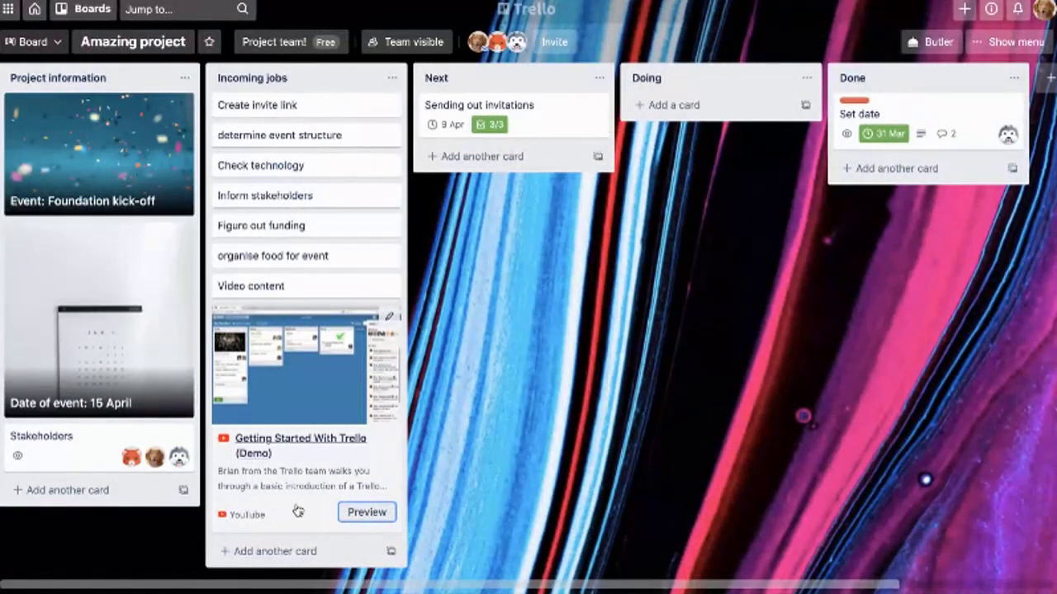
pyautogui.rightClick(401, 467)
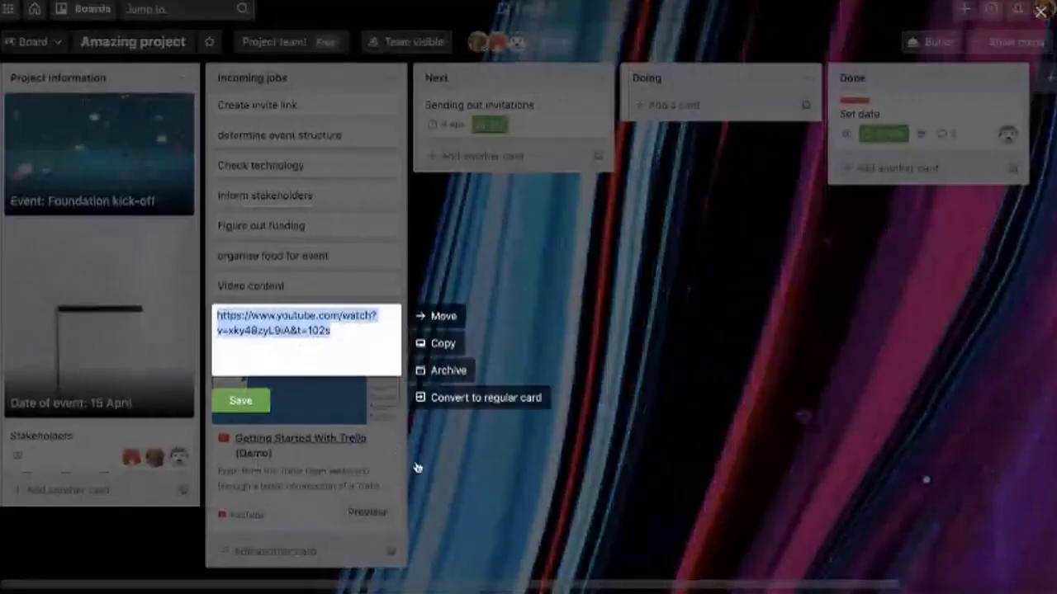
pyautogui.click(485, 397)
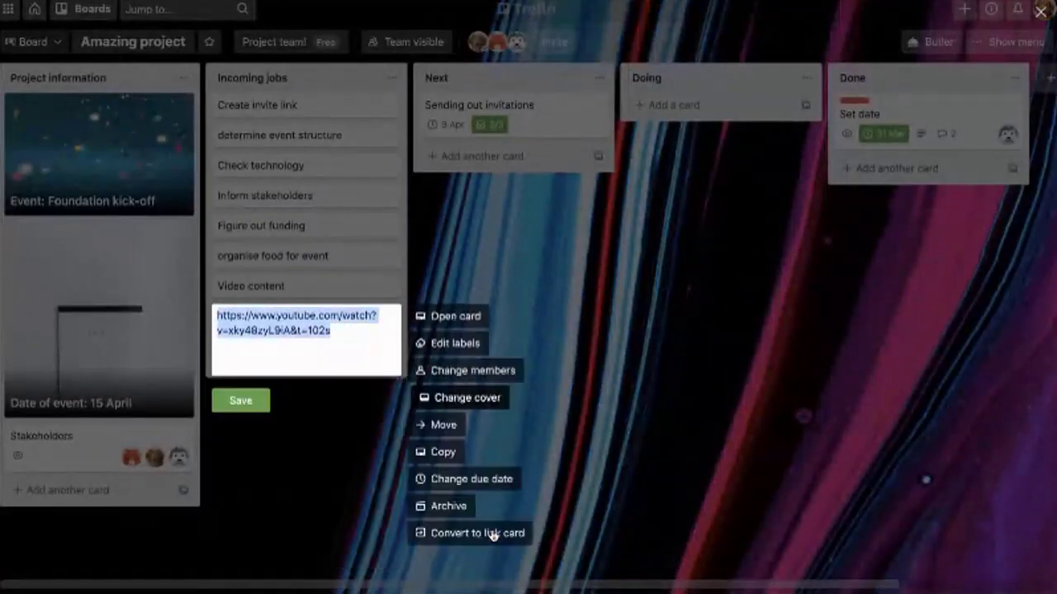
pyautogui.click(355, 459)
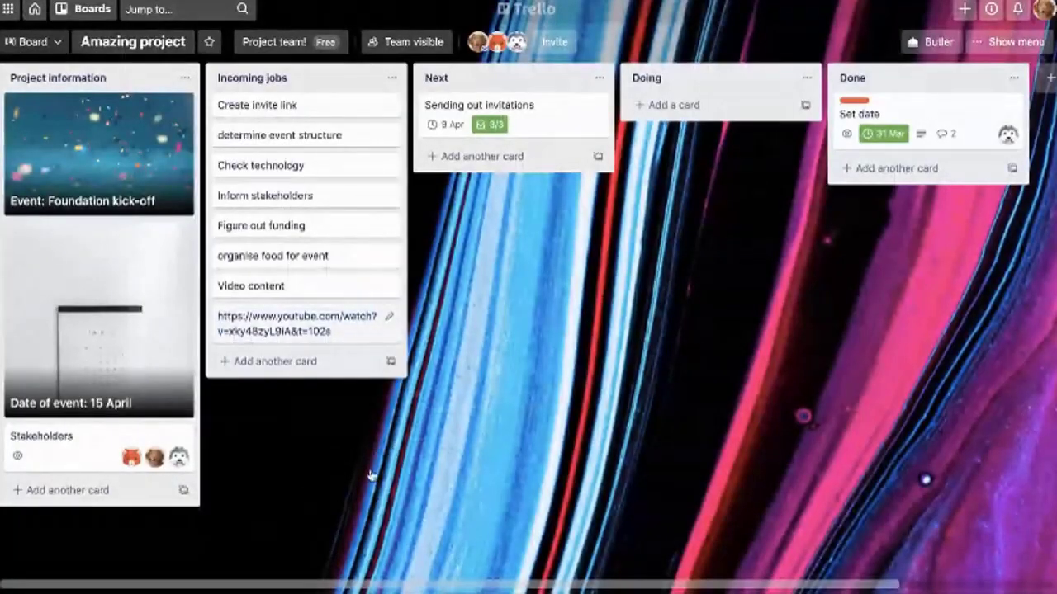
pyautogui.click(388, 317)
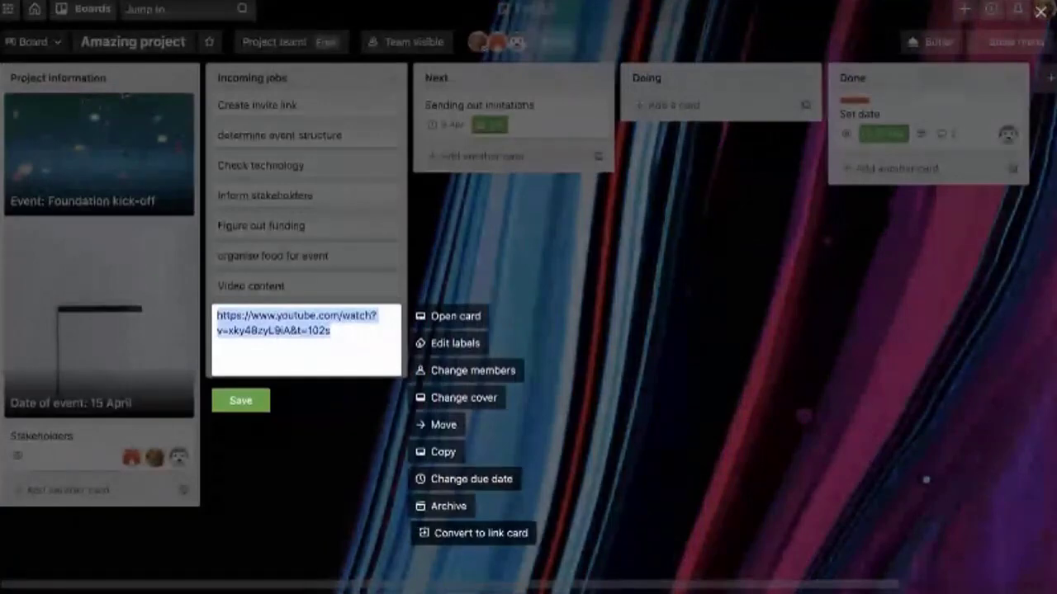
pyautogui.click(468, 533)
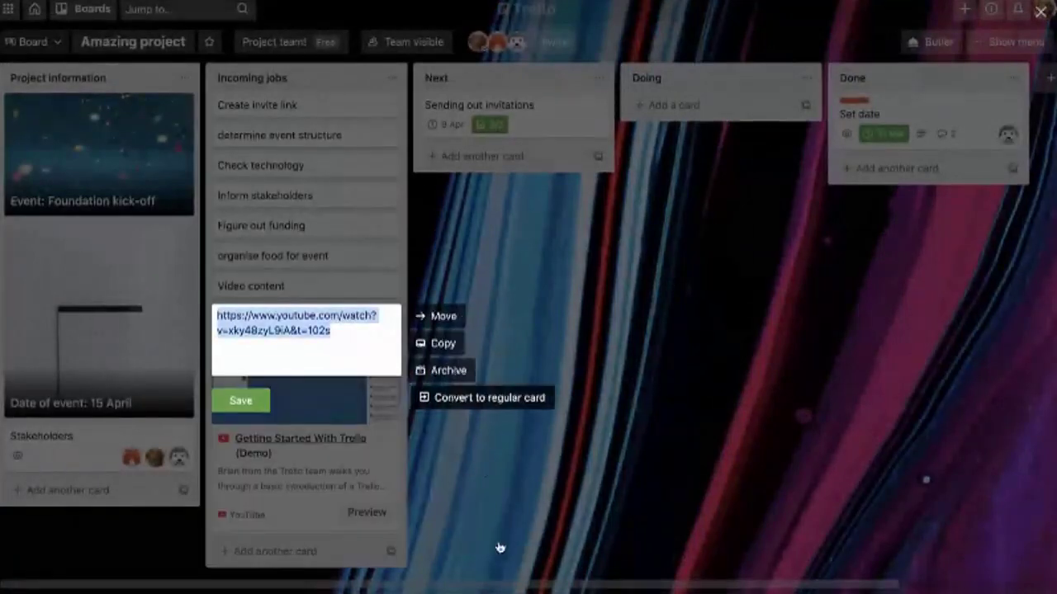
pyautogui.click(502, 503)
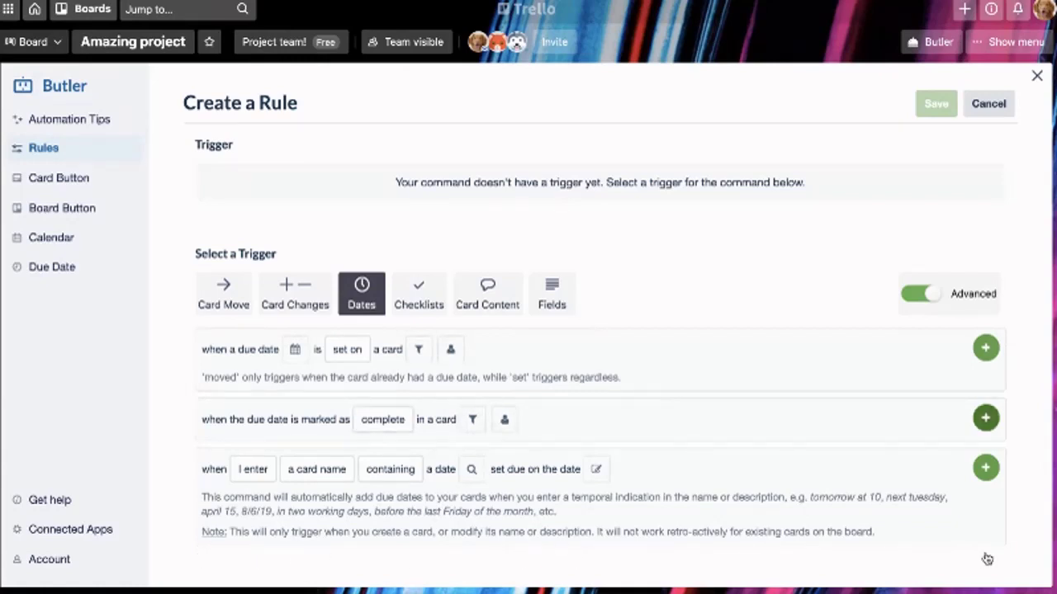
# Save a rule: when the due date is marked complete, move the card to the bottom of Done
pyautogui.click(986, 418)
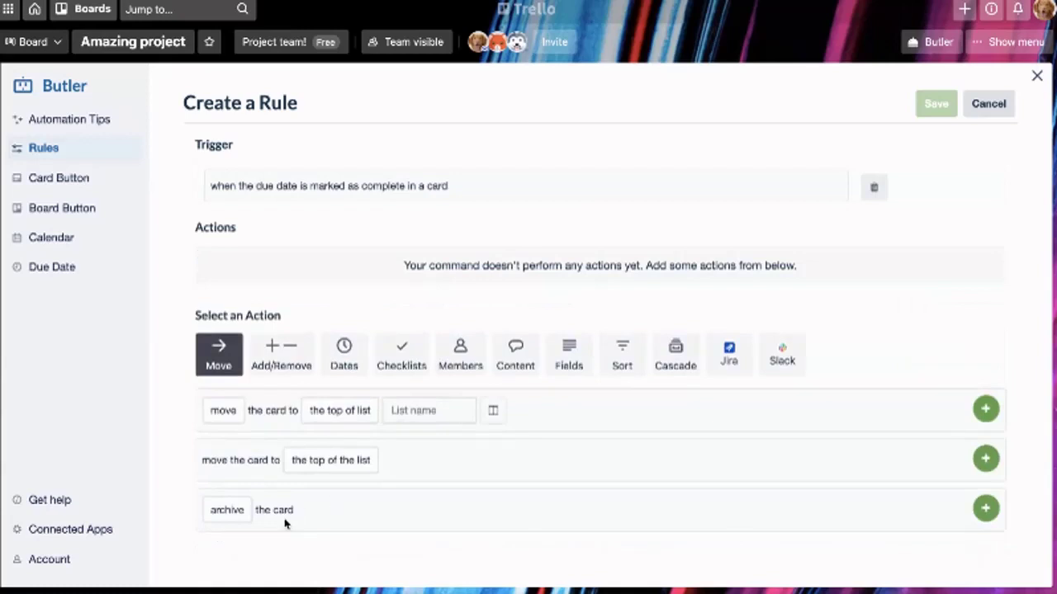
pyautogui.press('Down')
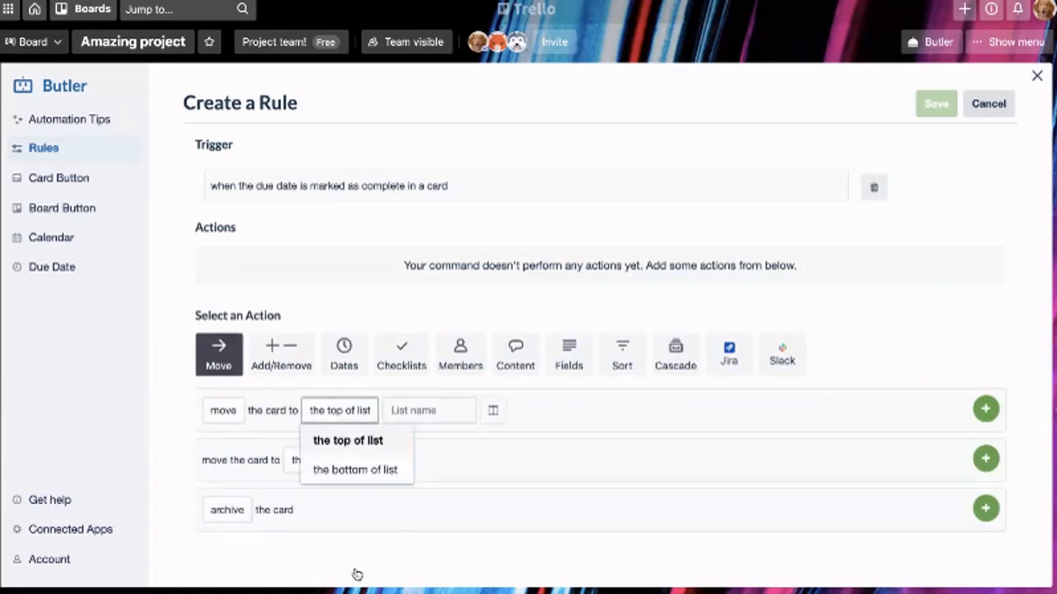
pyautogui.press('Down')
pyautogui.press('Return')
pyautogui.press('Tab')
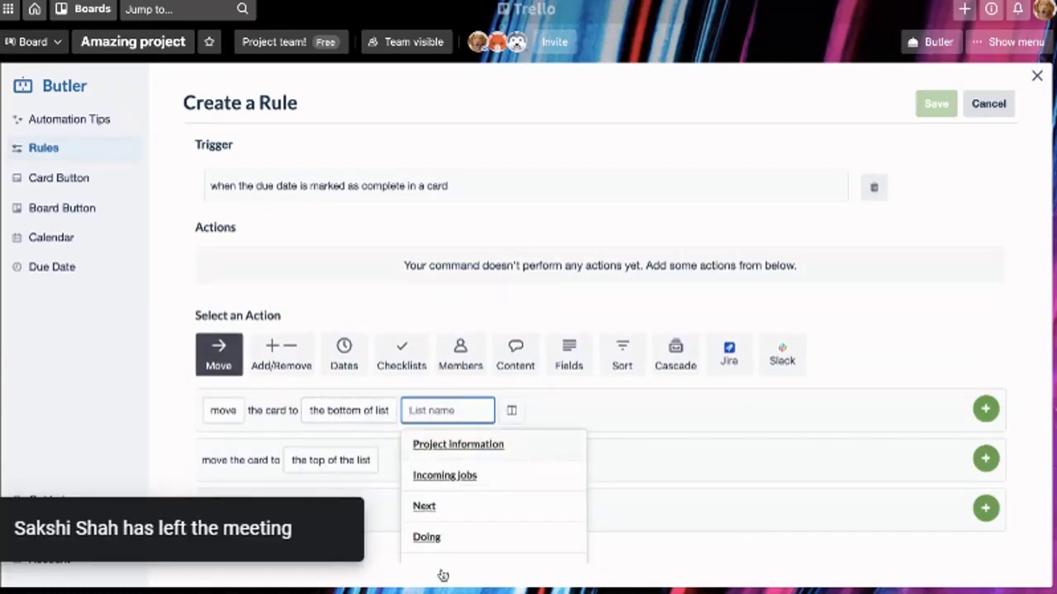
pyautogui.scroll(-1, 441, 573)
pyautogui.press('Down')
pyautogui.press('Down')
pyautogui.press('Return')
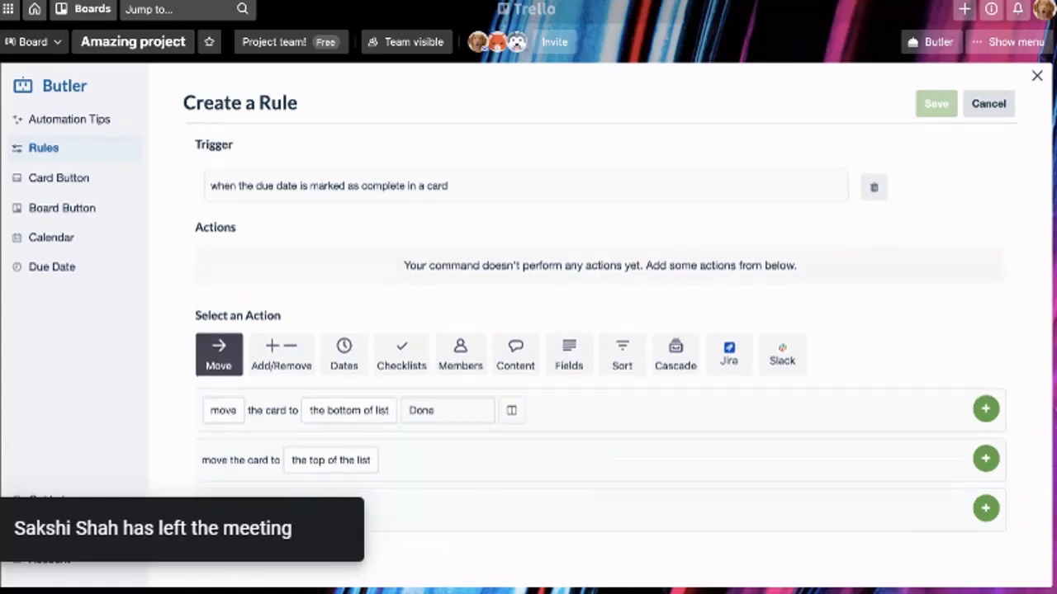
pyautogui.click(979, 398)
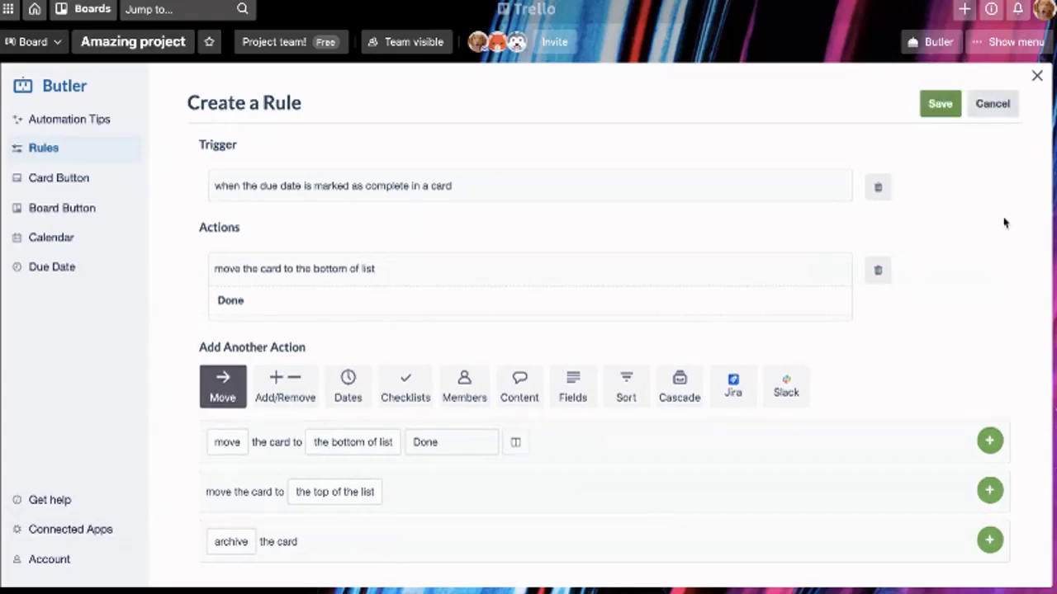
pyautogui.click(1037, 75)
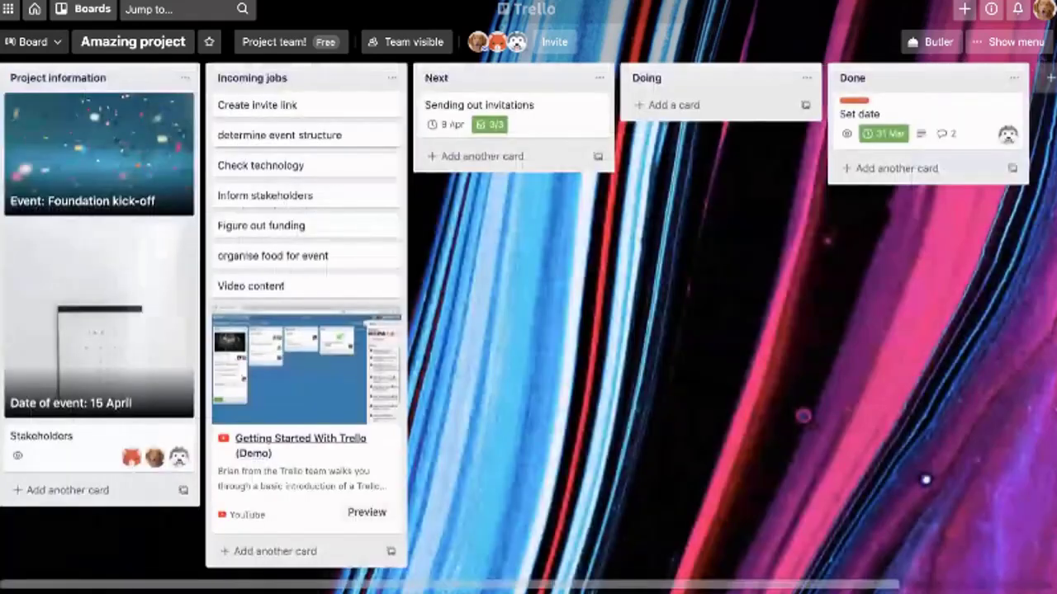
# Set the organise food for event card's due date to 9/4/2021
pyautogui.press('Return')
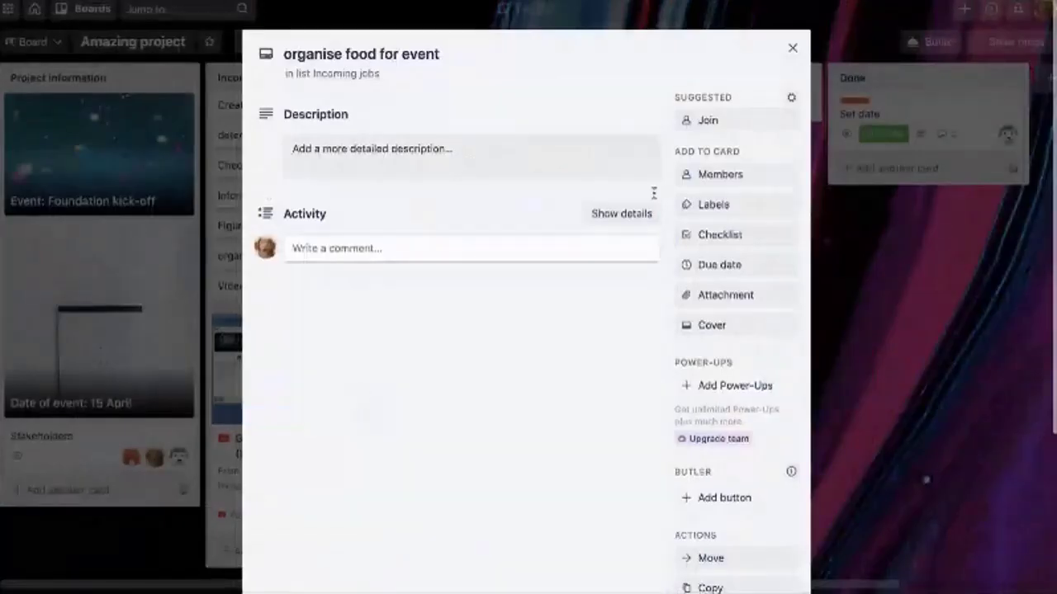
pyautogui.click(710, 328)
pyautogui.write('9/4/2021')
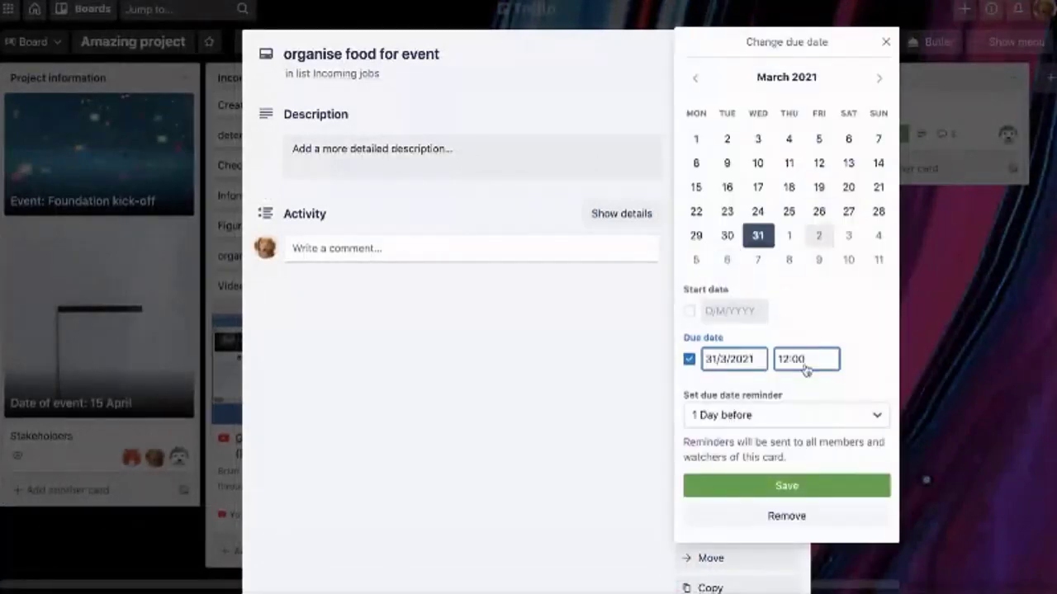
pyautogui.click(786, 486)
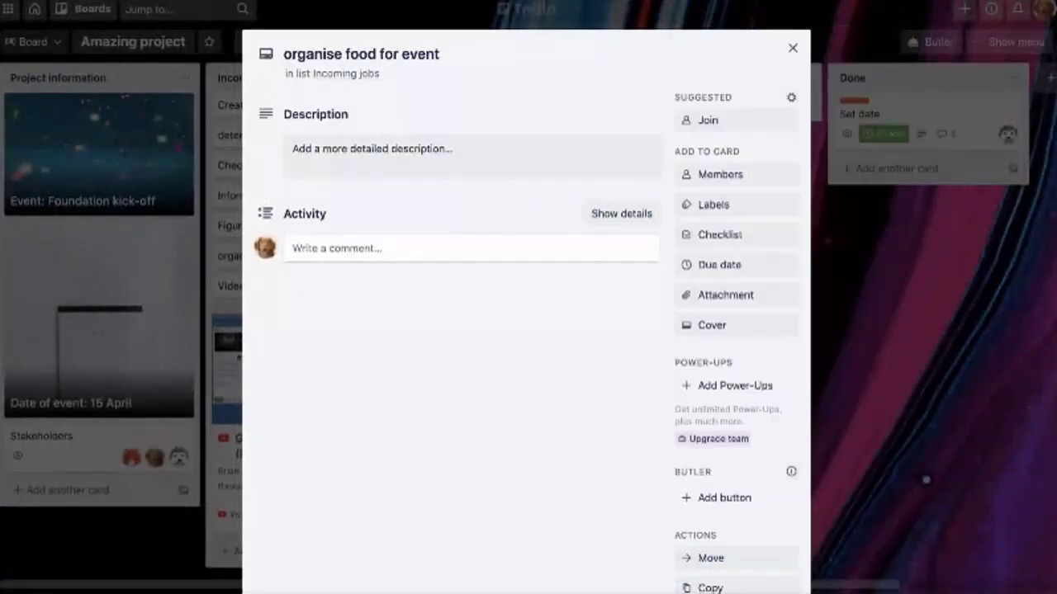
# Close the card and drag it onto Done and back to its list
pyautogui.click(848, 474)
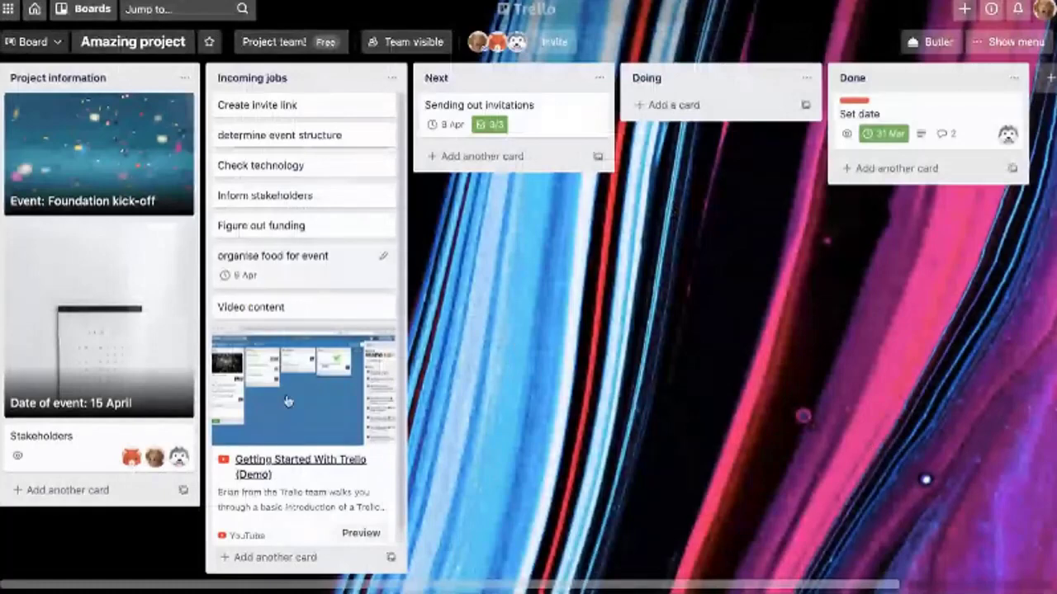
pyautogui.moveTo(308, 264); pyautogui.dragTo(861, 186)
pyautogui.moveTo(852, 321); pyautogui.dragTo(221, 422)
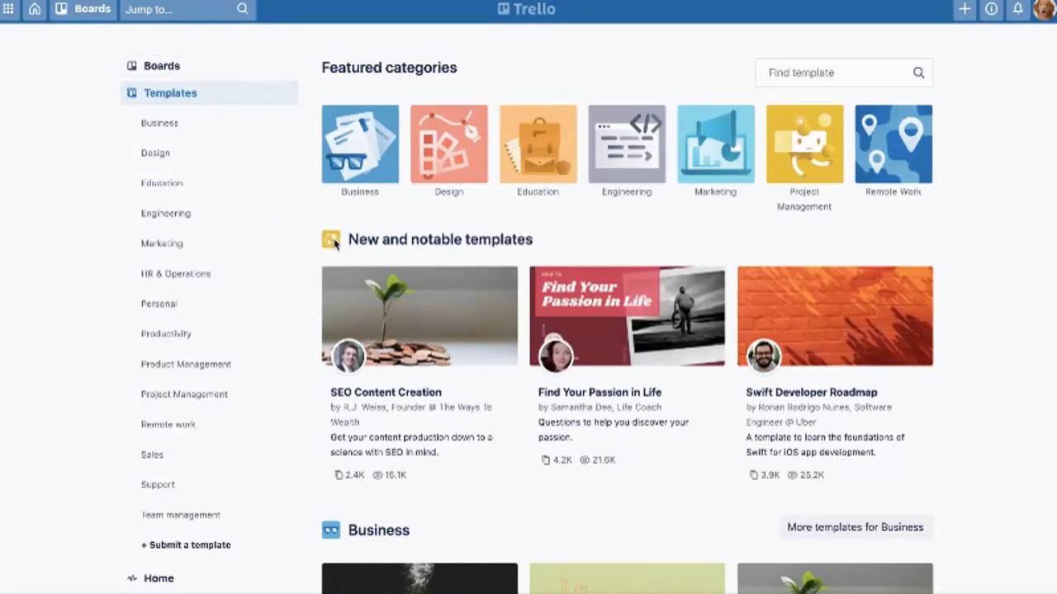
# Browse the Project Management category and open the Project Management template by Trello Marketing Team
pyautogui.click(825, 307)
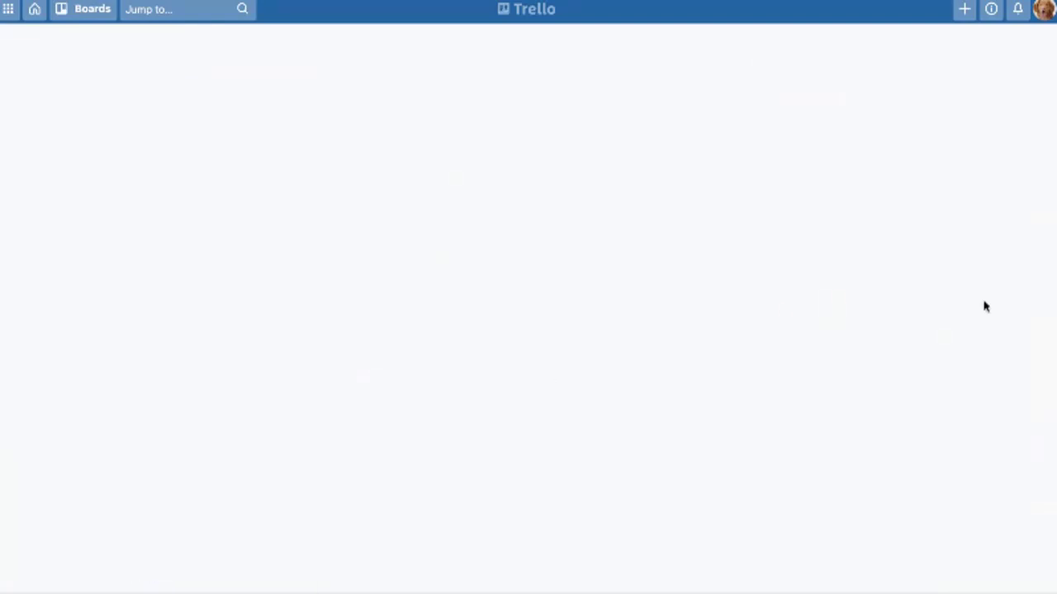
pyautogui.scroll(-1, 878, 453)
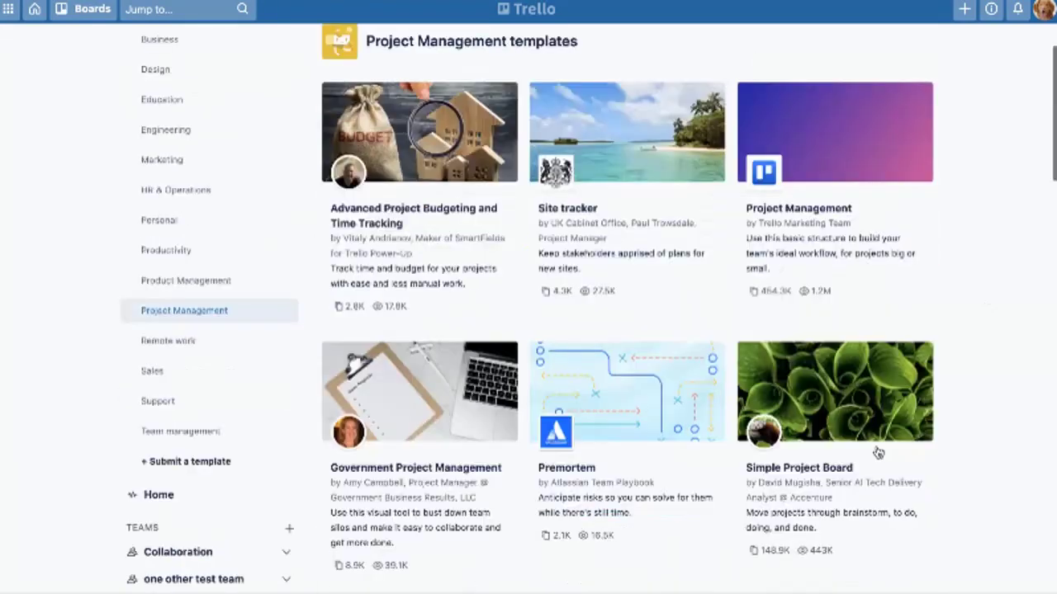
pyautogui.scroll(-10, 862, 451)
pyautogui.scroll(7, 851, 448)
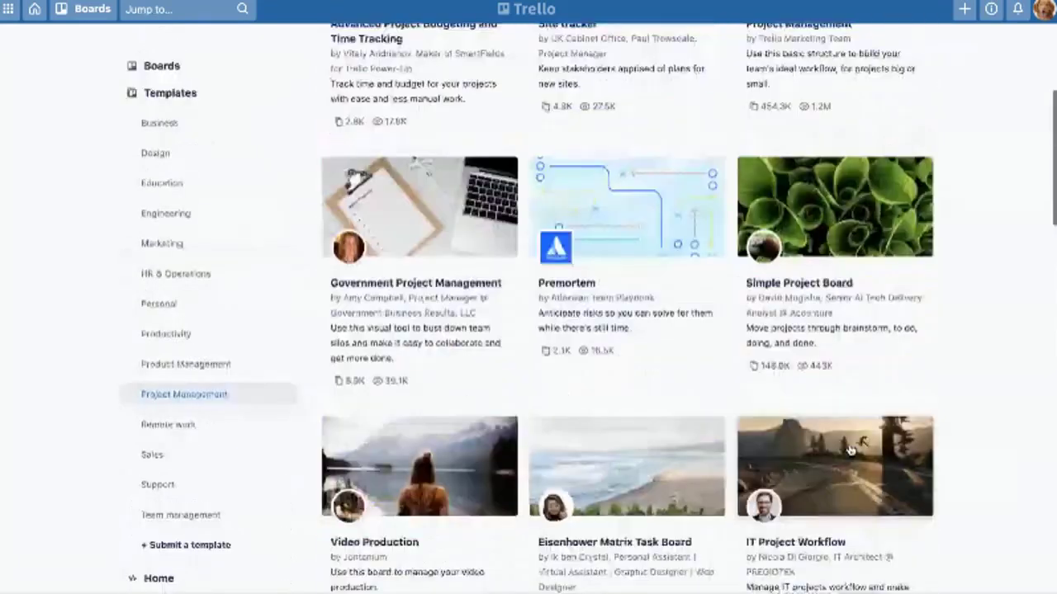
pyautogui.scroll(3, 851, 449)
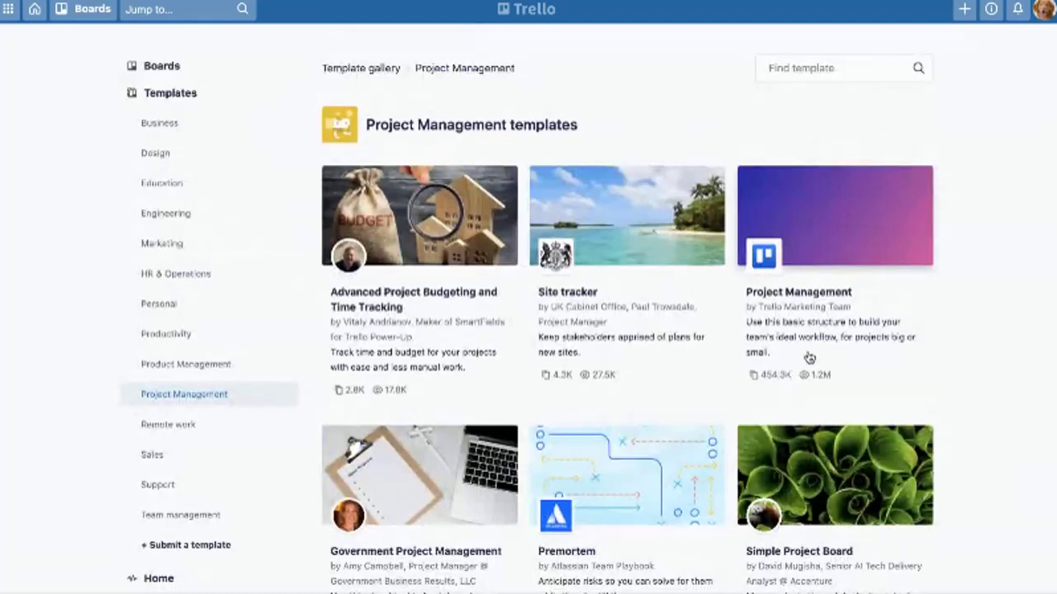
pyautogui.click(809, 358)
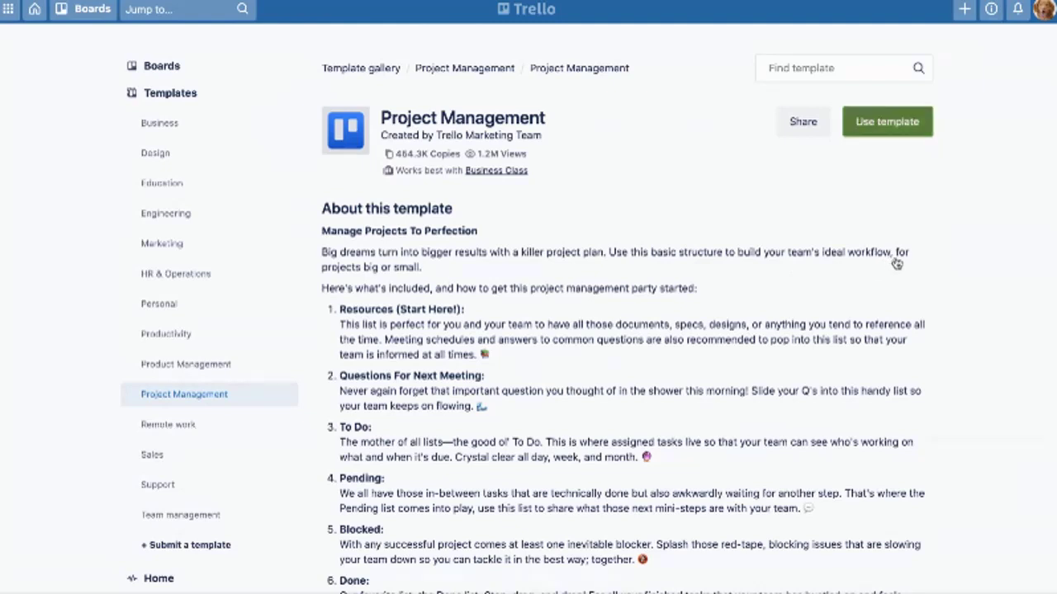
# Create board 'Project Management - online event' from the template under the Project team! team
pyautogui.press('Return')
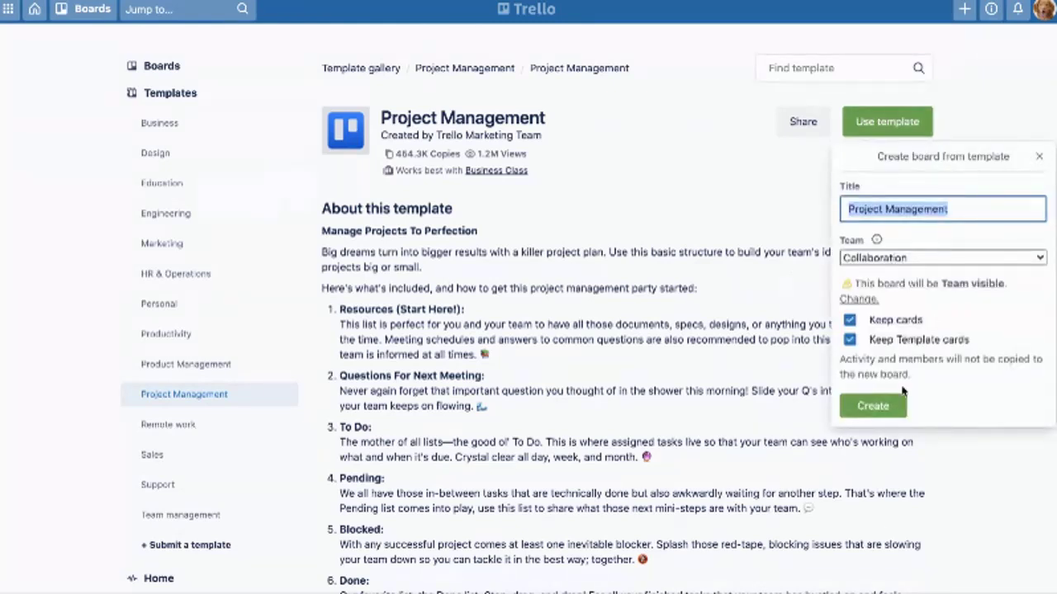
pyautogui.press('End')
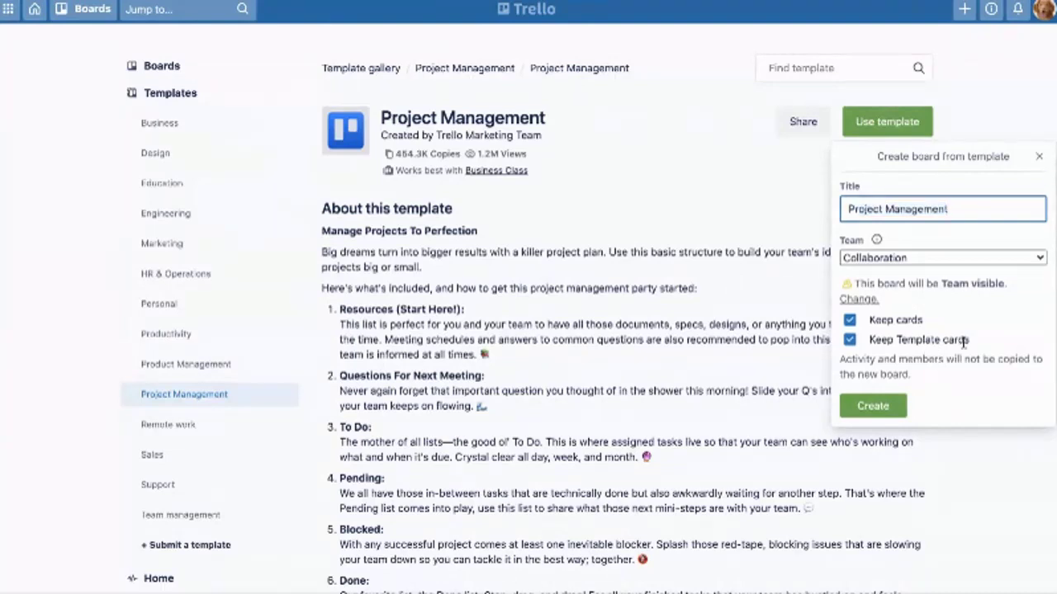
pyautogui.write('- online event')
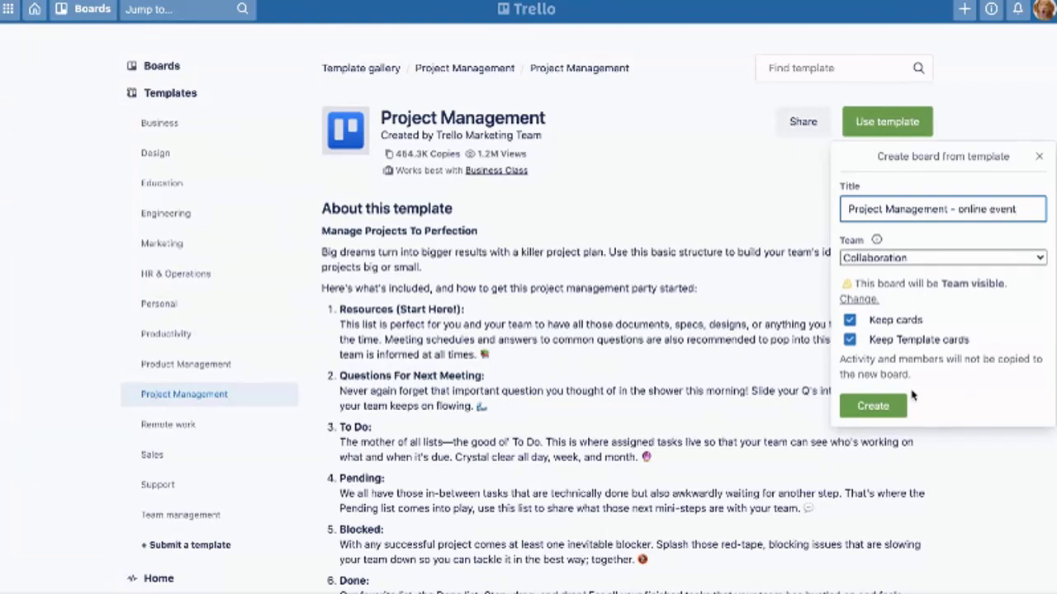
pyautogui.click(914, 395)
pyautogui.press('Down')
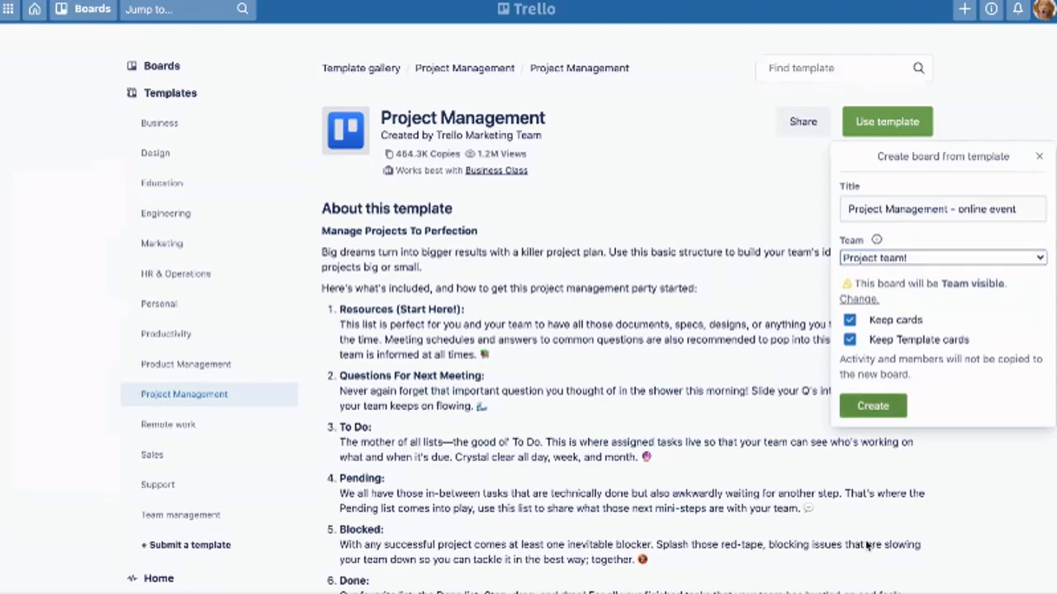
pyautogui.press('Return')
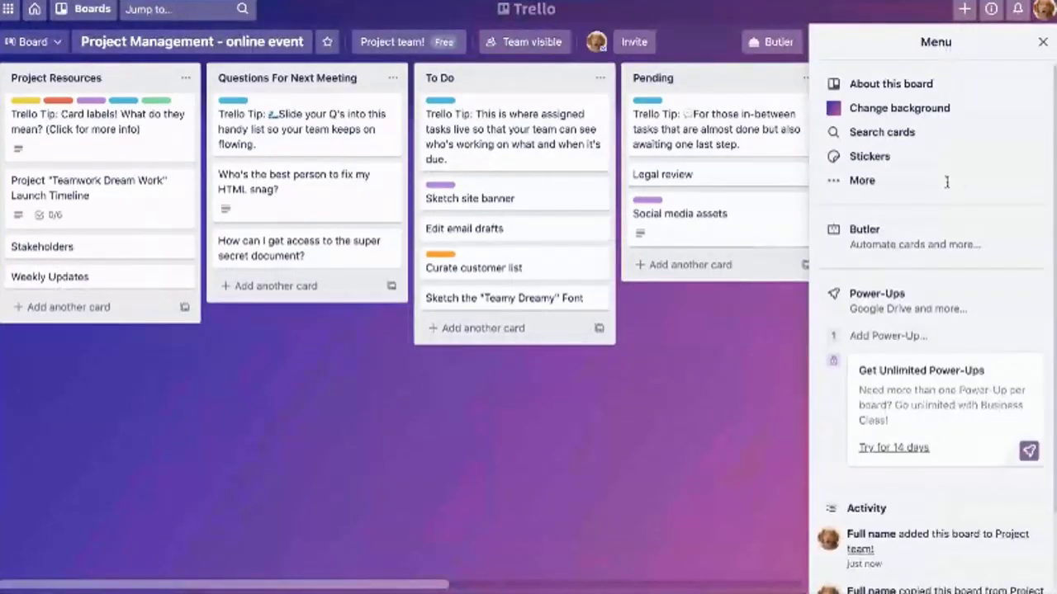
# Close the board menu and scroll across the template lists to Done and back
pyautogui.press('Escape')
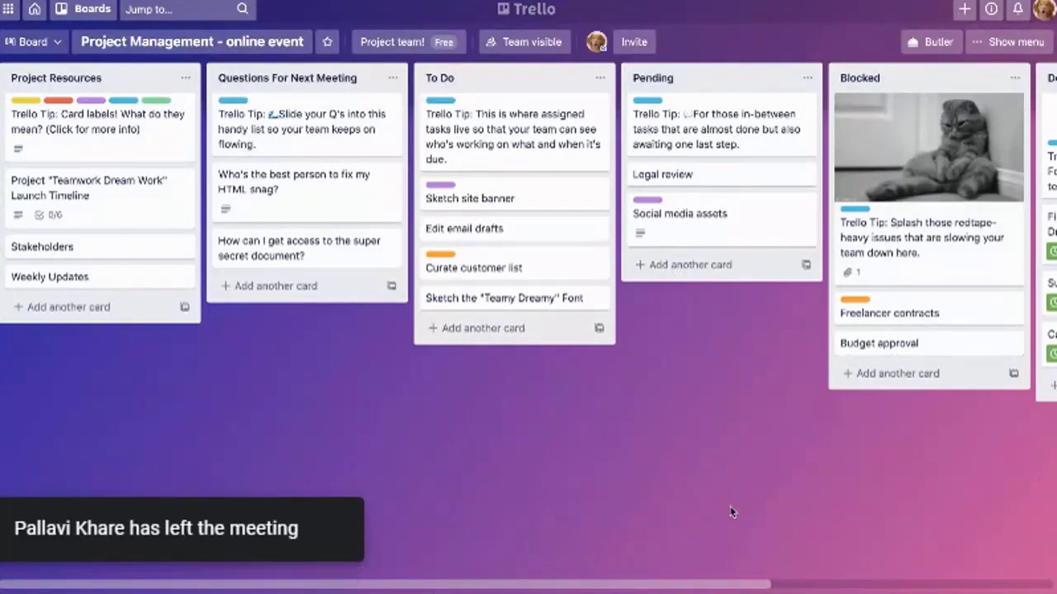
pyautogui.hscroll(5, 731, 511)
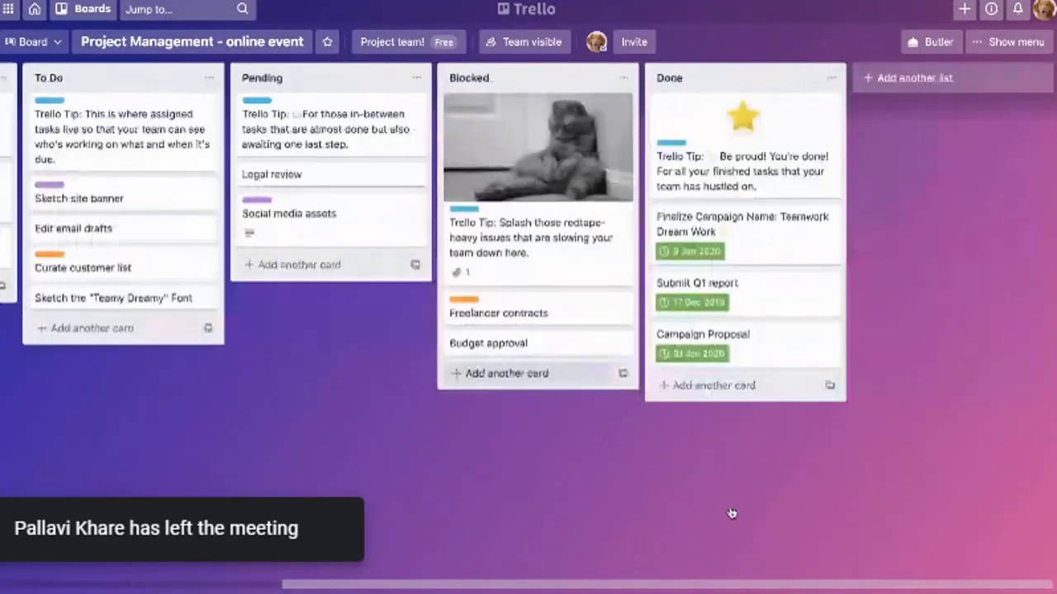
pyautogui.hscroll(-5, 316, 549)
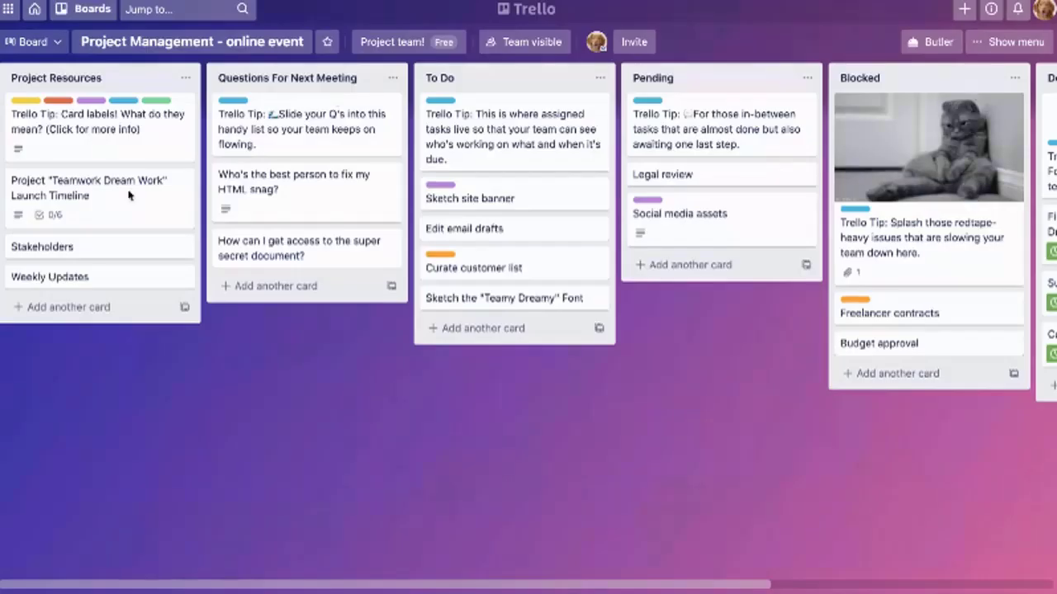
# Switch to the Amazing project board from the boards list
pyautogui.press('b')
pyautogui.click(74, 233)
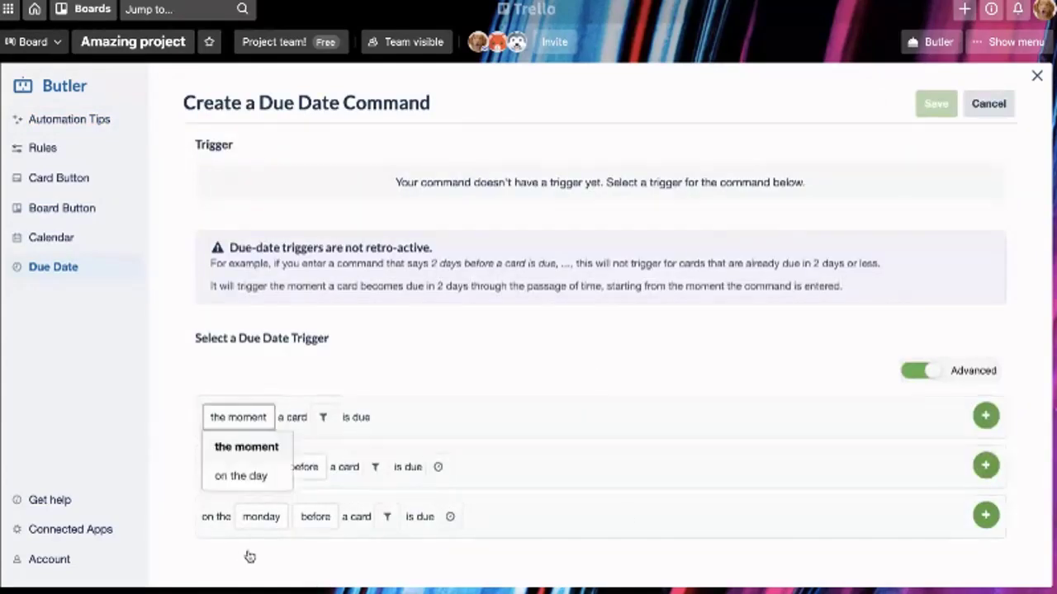
# Trigger the command the moment a card is due, moving its due date to the same day next week
pyautogui.click(427, 566)
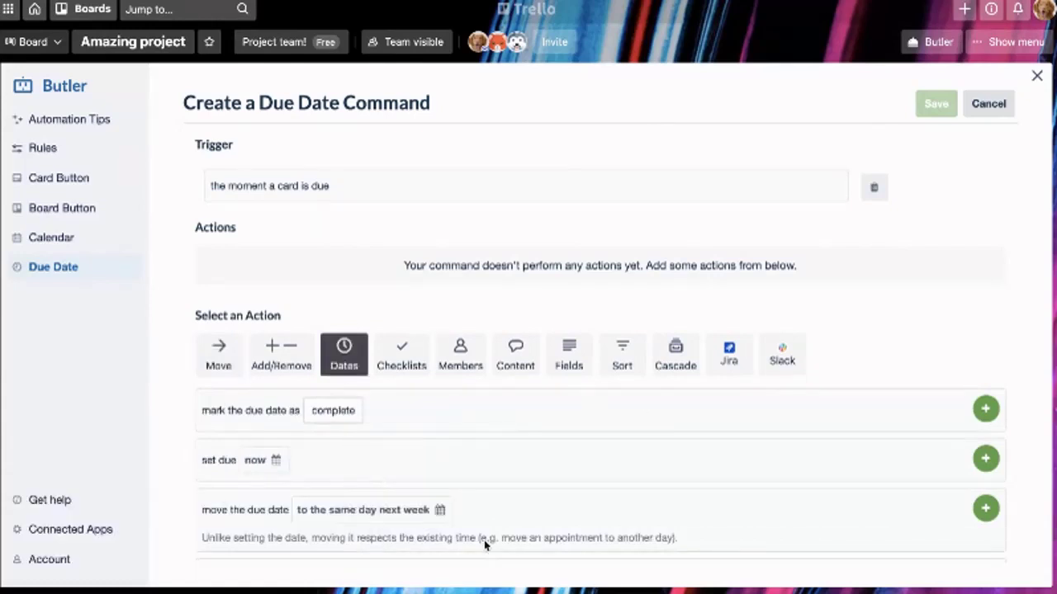
pyautogui.scroll(-2, 503, 555)
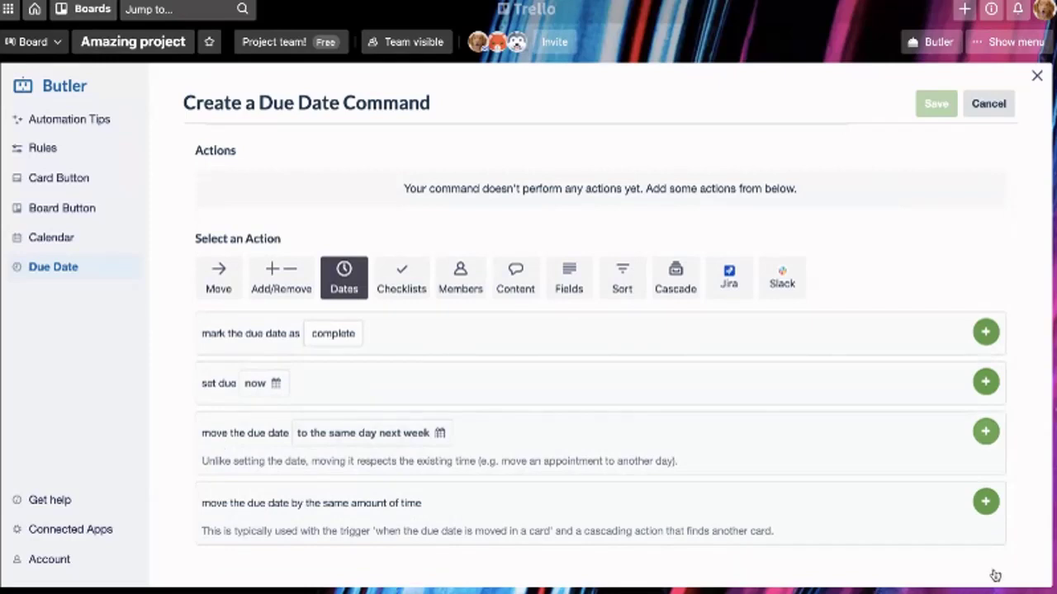
pyautogui.click(985, 431)
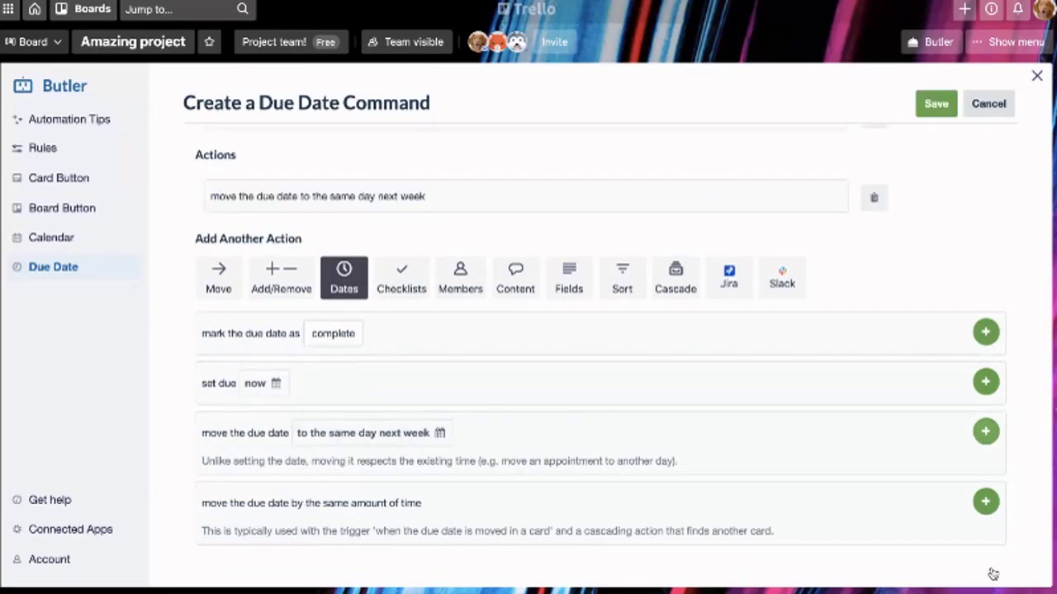
pyautogui.scroll(2, 900, 397)
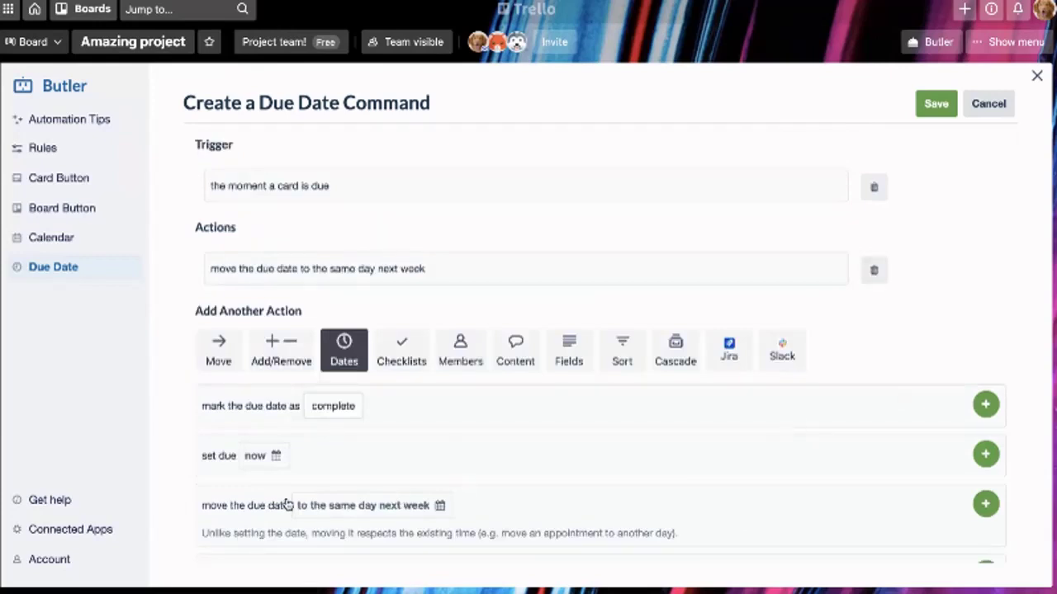
# Add an Add/Remove action to the due-date command that puts the red Important label on the card
pyautogui.click(280, 351)
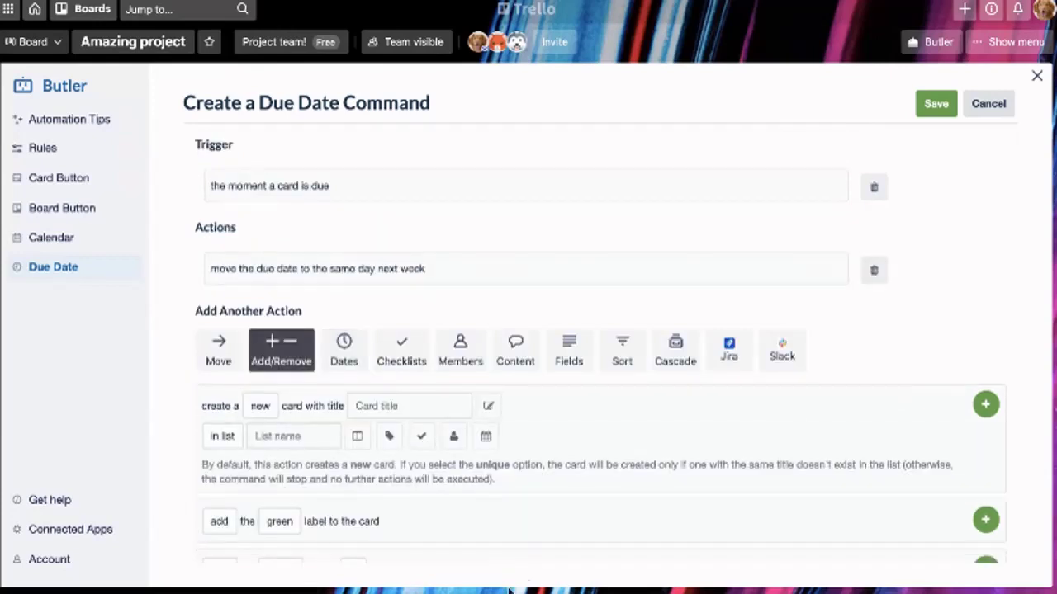
pyautogui.scroll(-1, 531, 586)
pyautogui.scroll(-1, 531, 586)
pyautogui.click(279, 393)
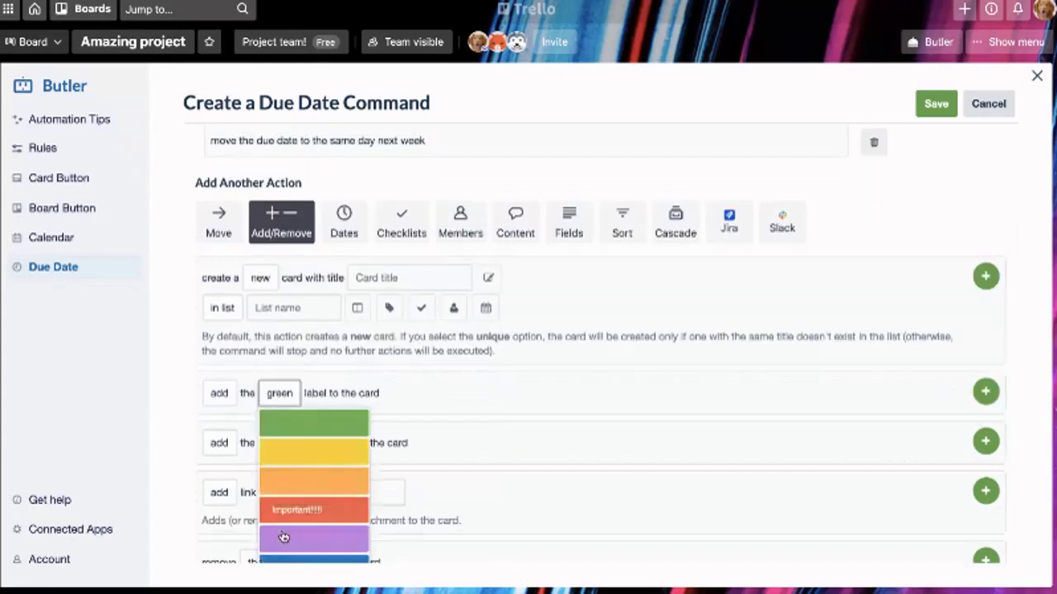
pyautogui.click(289, 511)
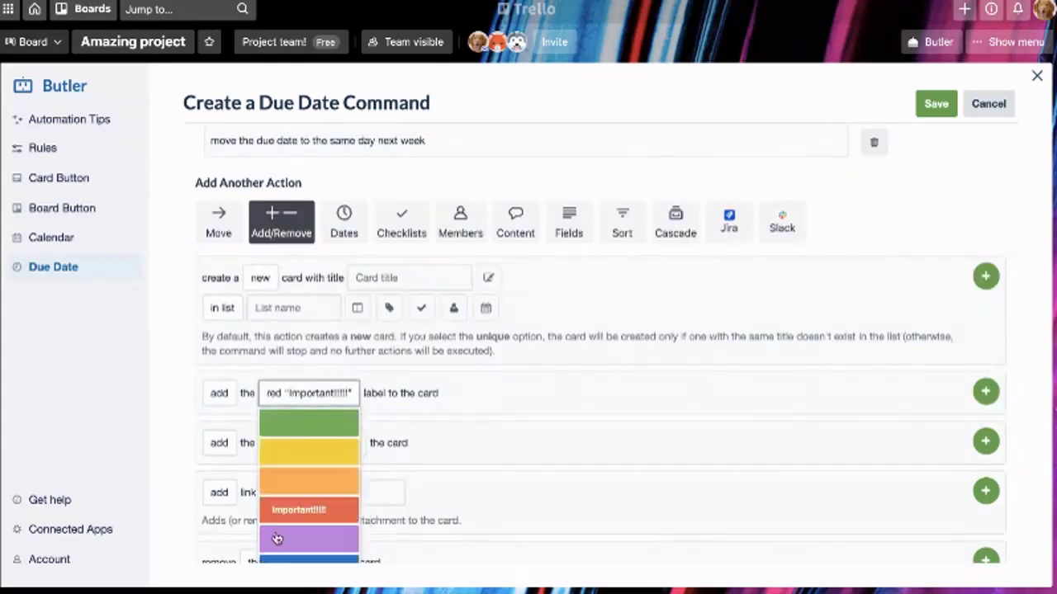
pyautogui.click(985, 391)
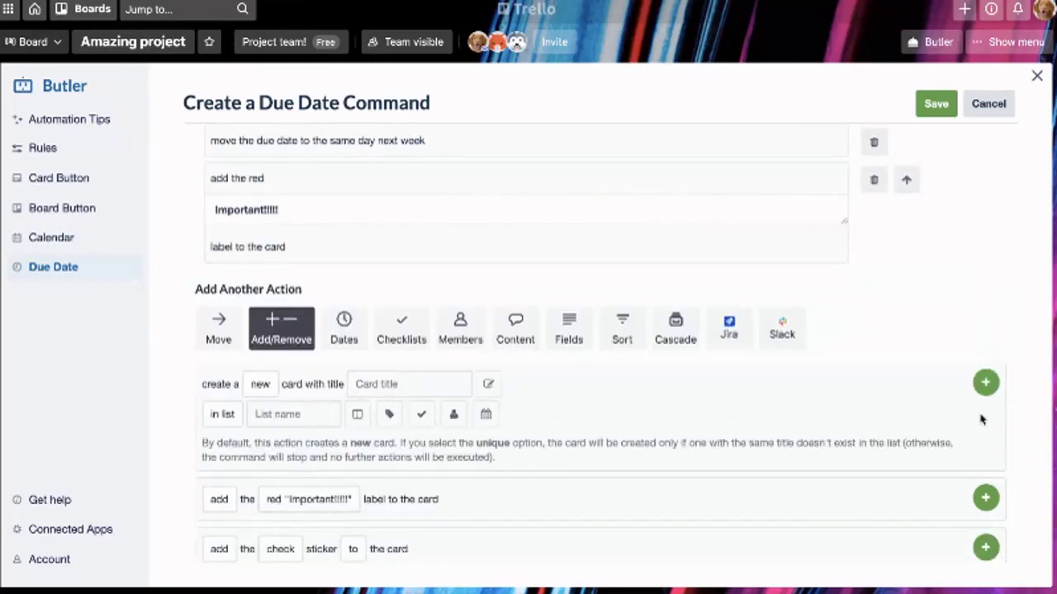
pyautogui.scroll(3, 970, 408)
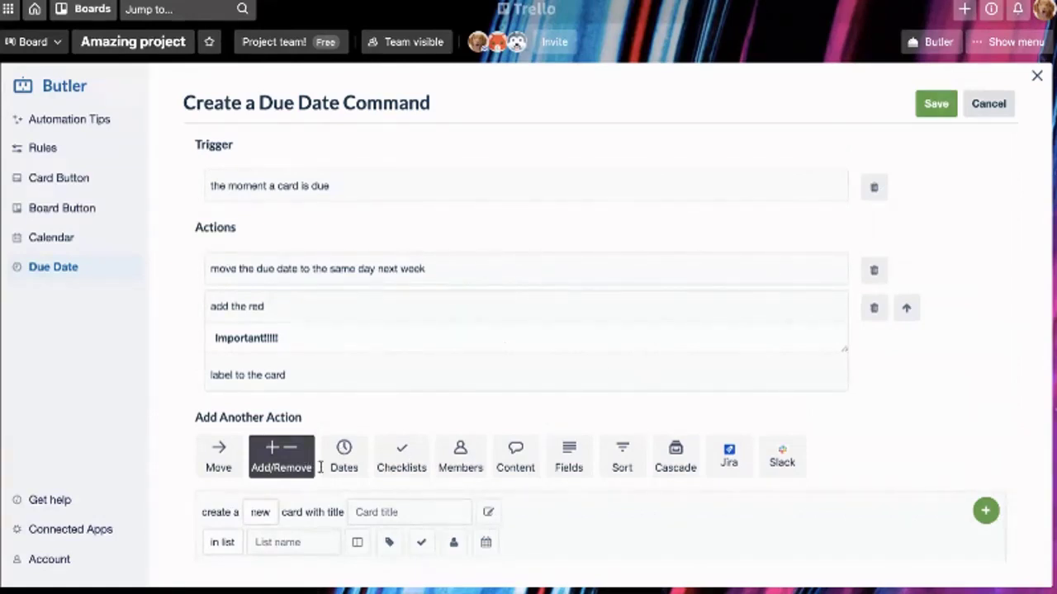
pyautogui.scroll(-1, 826, 300)
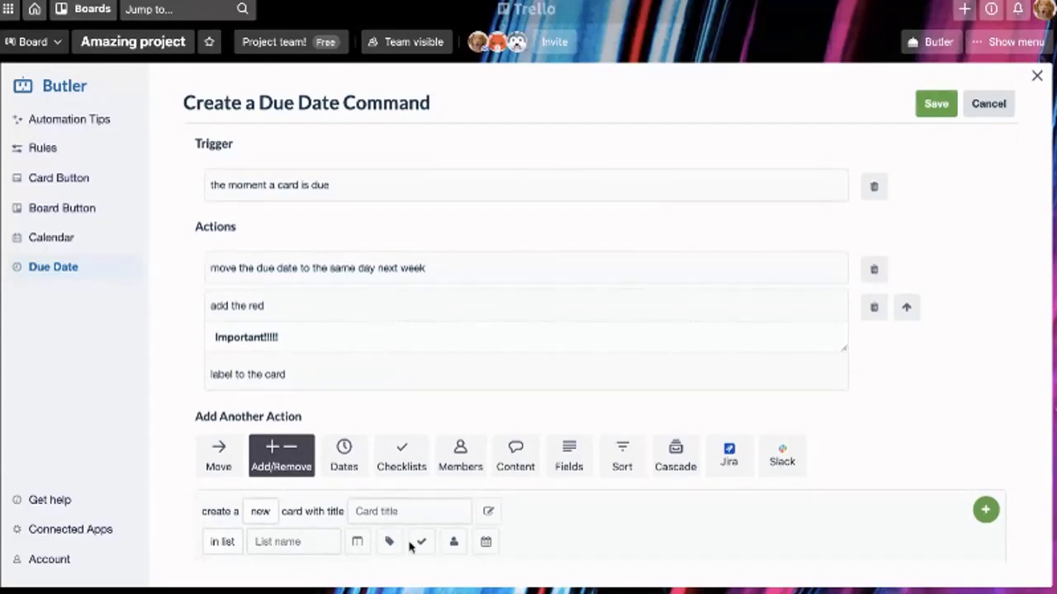
pyautogui.scroll(-1, 410, 548)
pyautogui.scroll(-1, 411, 547)
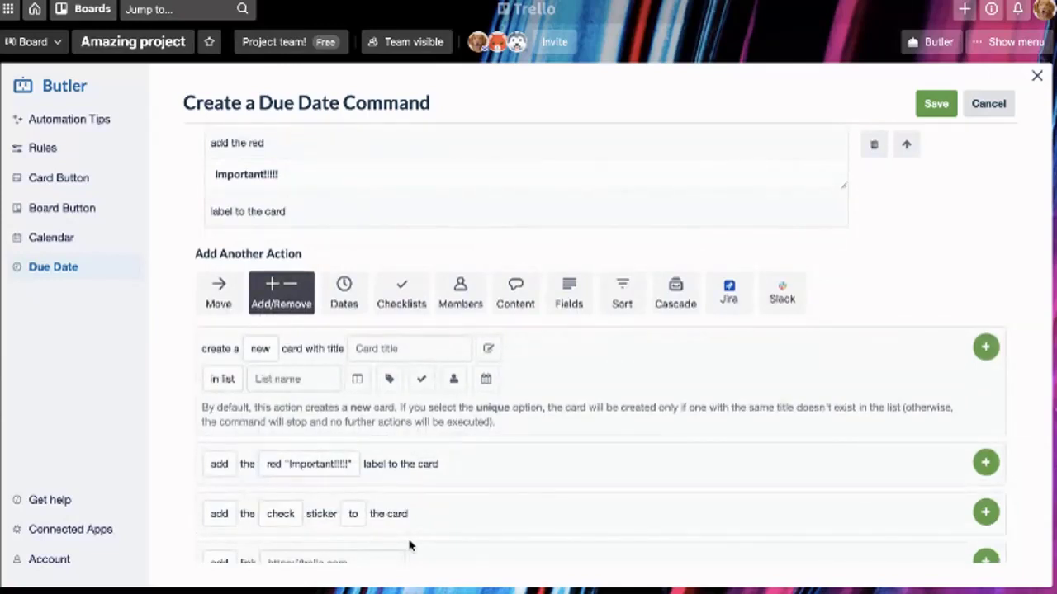
# Add the 'join the card' member action to the due-date command and close the Butler editor
pyautogui.click(460, 293)
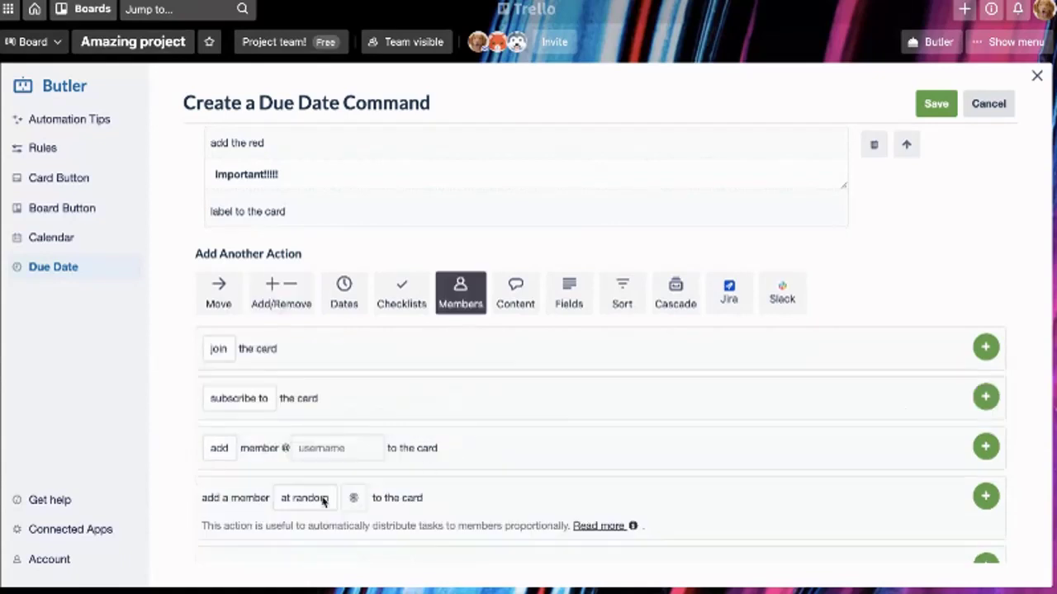
pyautogui.click(982, 491)
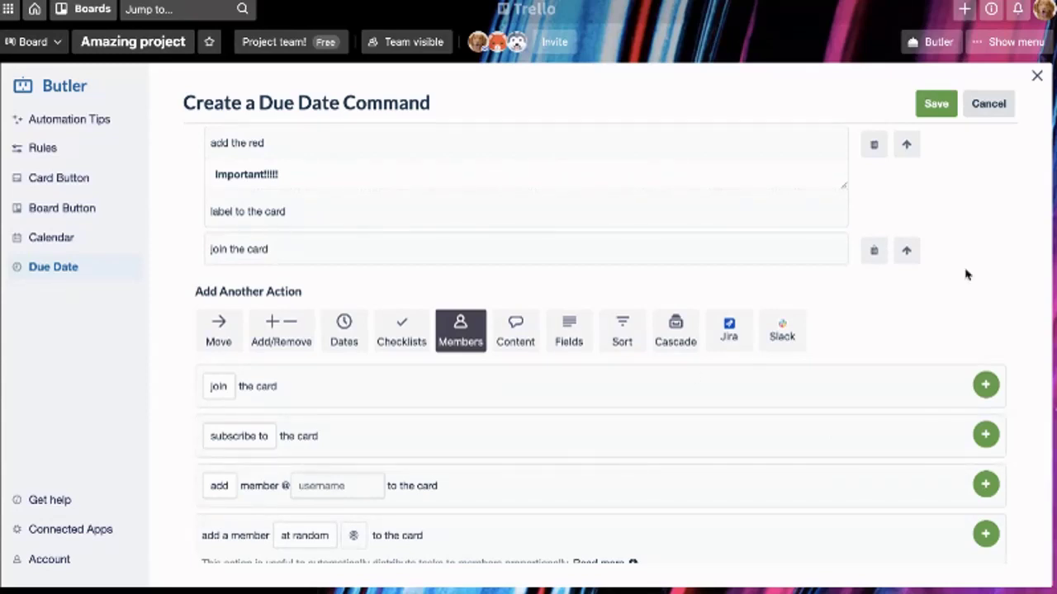
pyautogui.scroll(3, 551, 356)
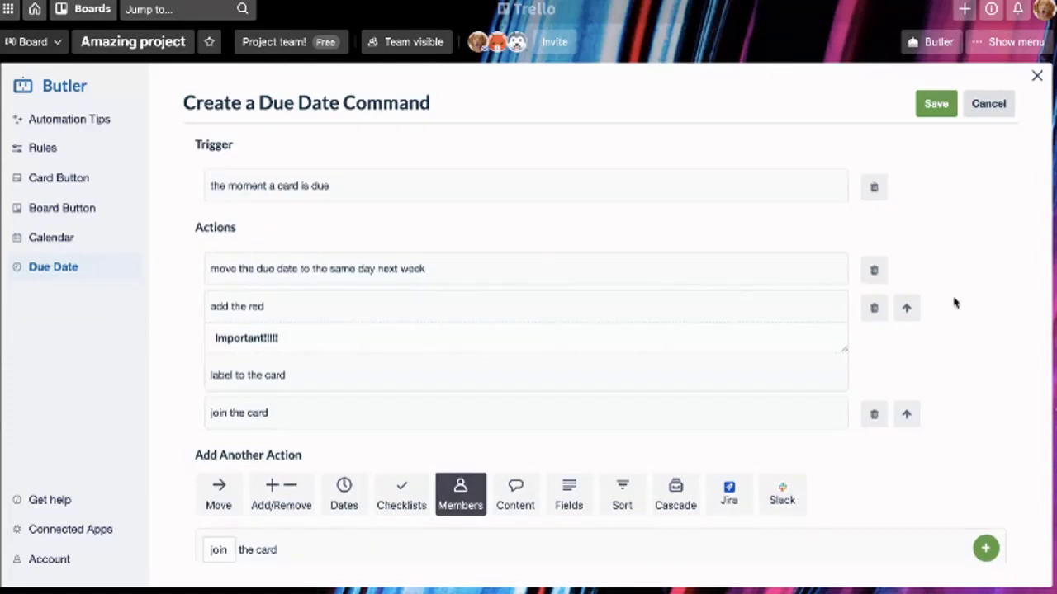
pyautogui.click(1043, 213)
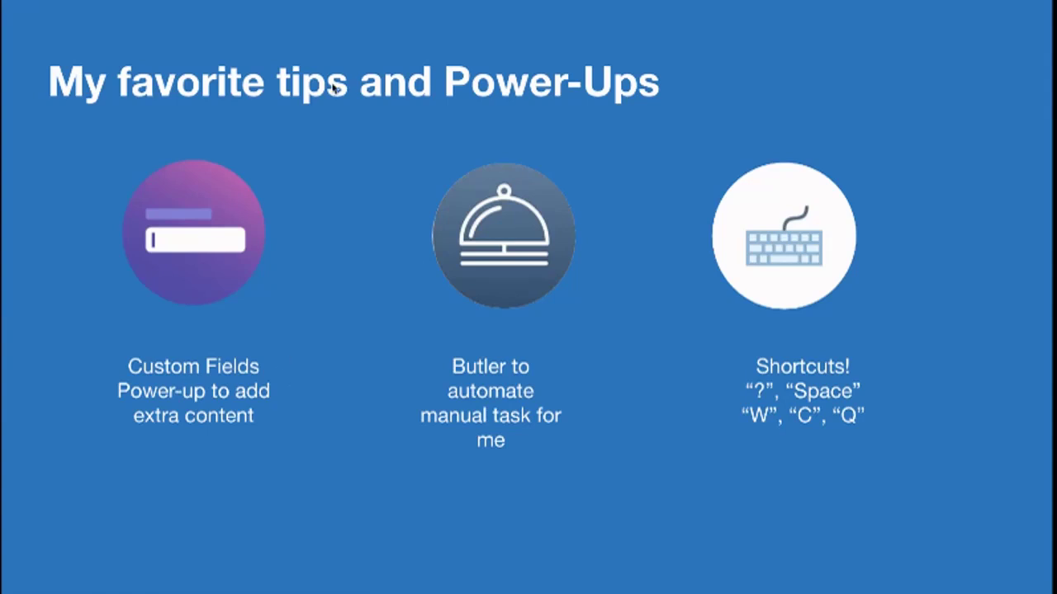
# From the board menu, search Power-Ups for 'custom' and enable Custom Fields
pyautogui.press('super+Tab')
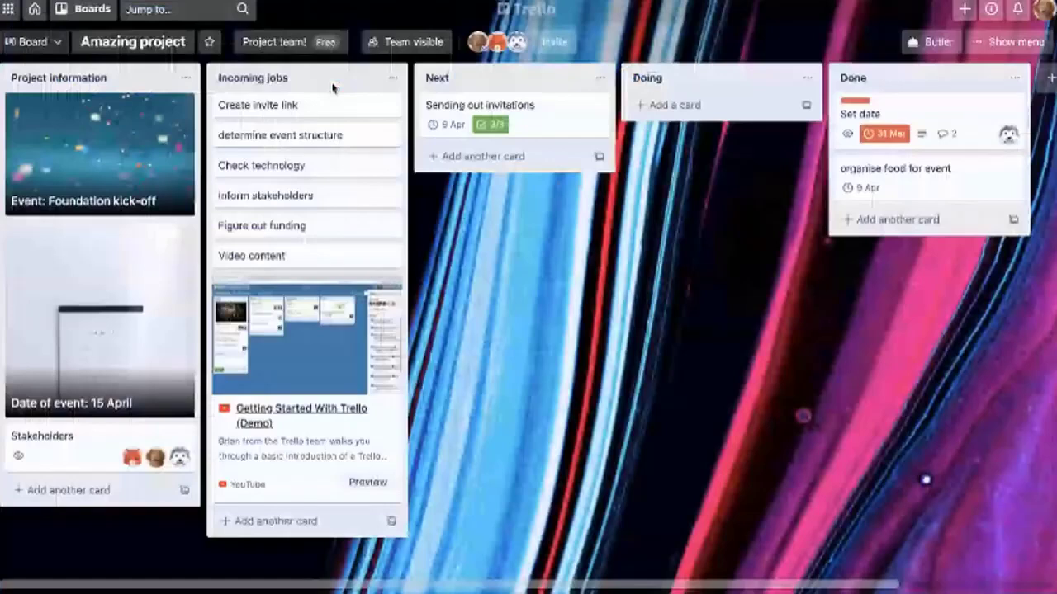
pyautogui.click(1009, 41)
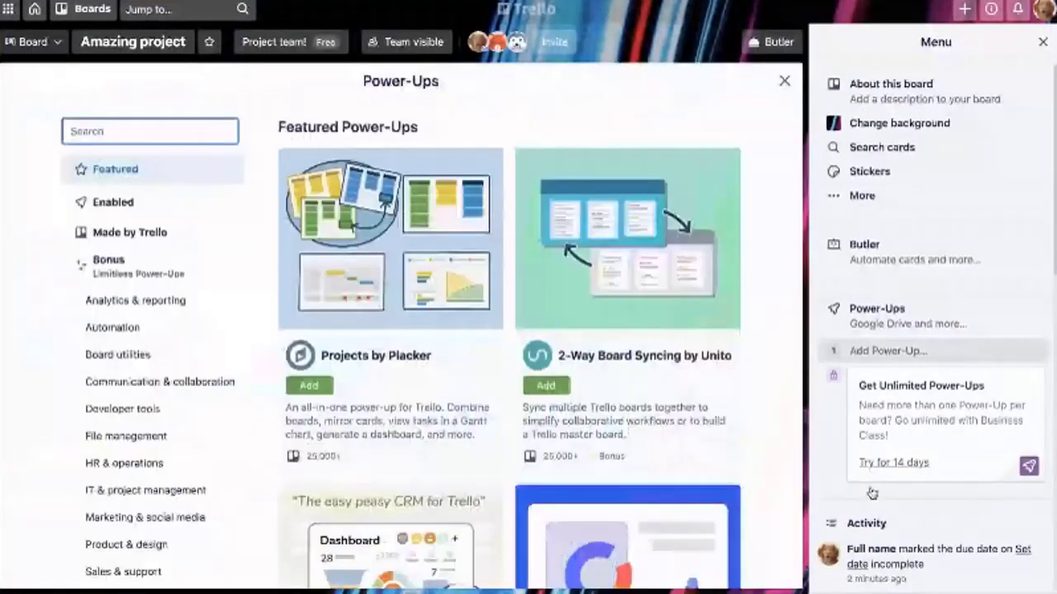
pyautogui.write('custom')
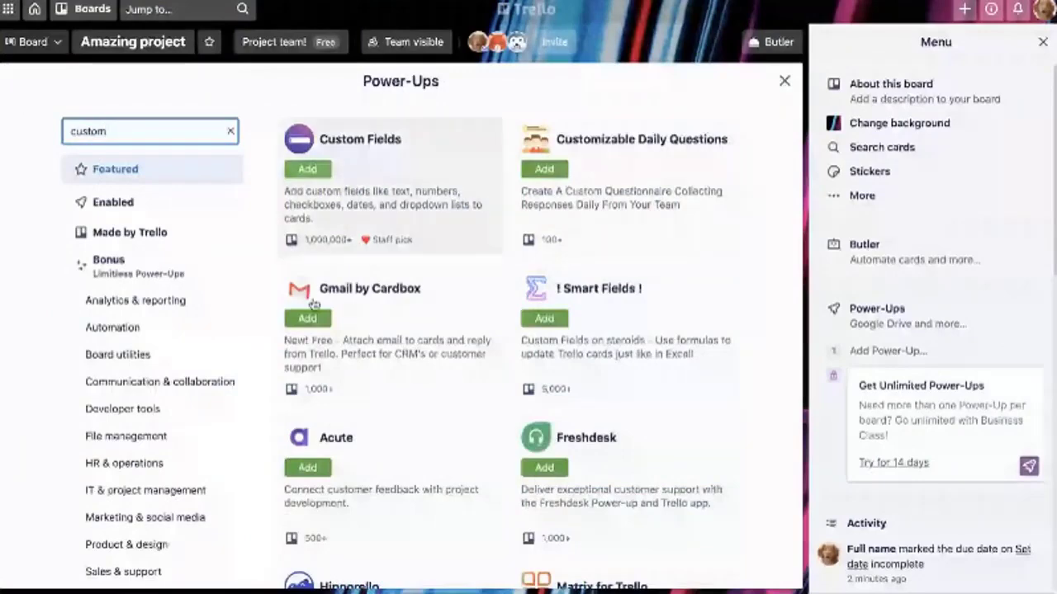
pyautogui.press('Escape')
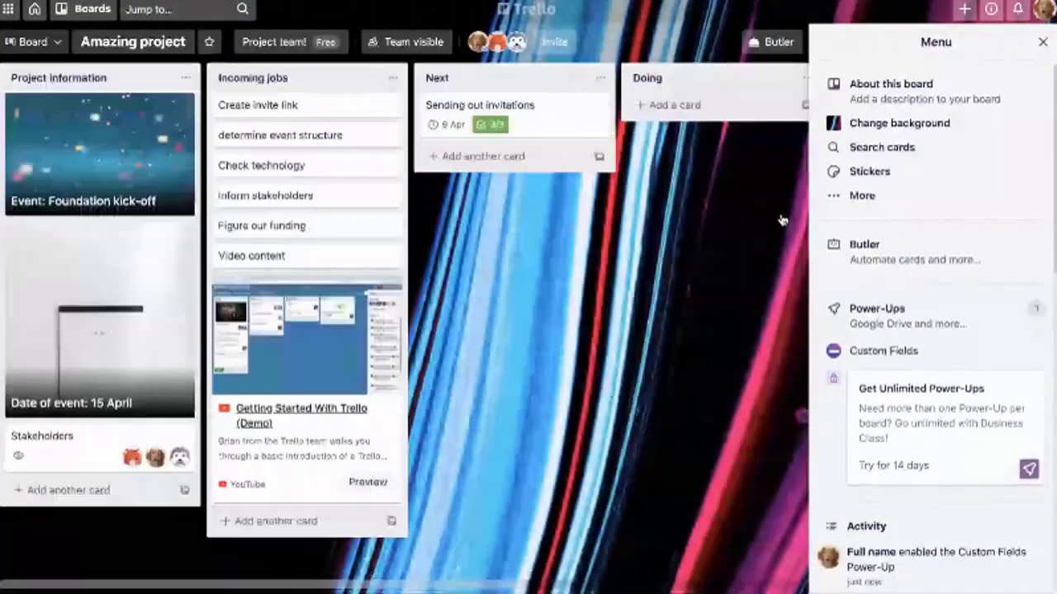
# Create a text custom field called Name
pyautogui.click(867, 351)
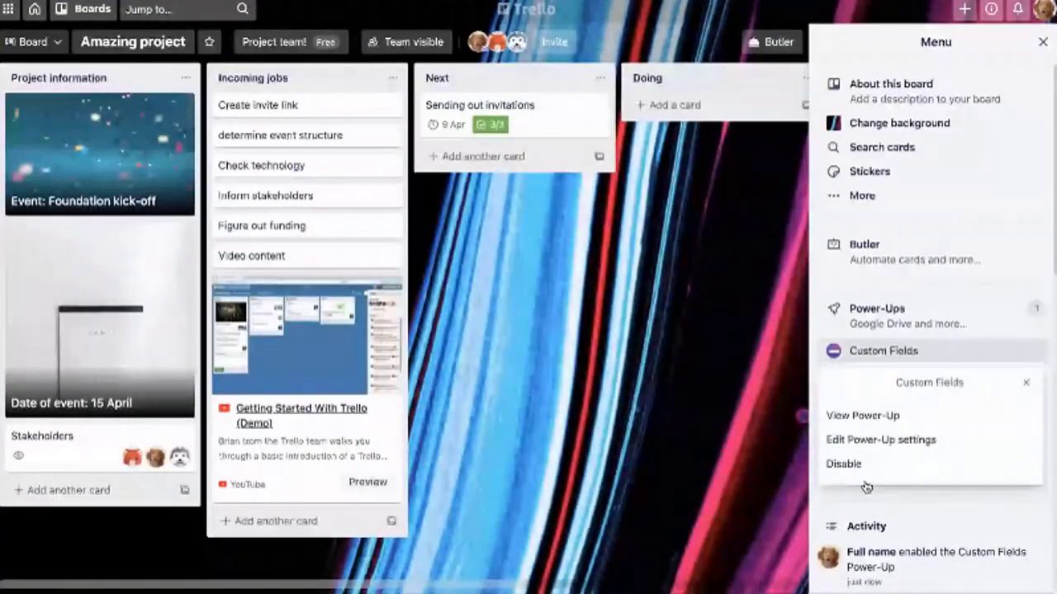
pyautogui.click(881, 440)
pyautogui.click(873, 471)
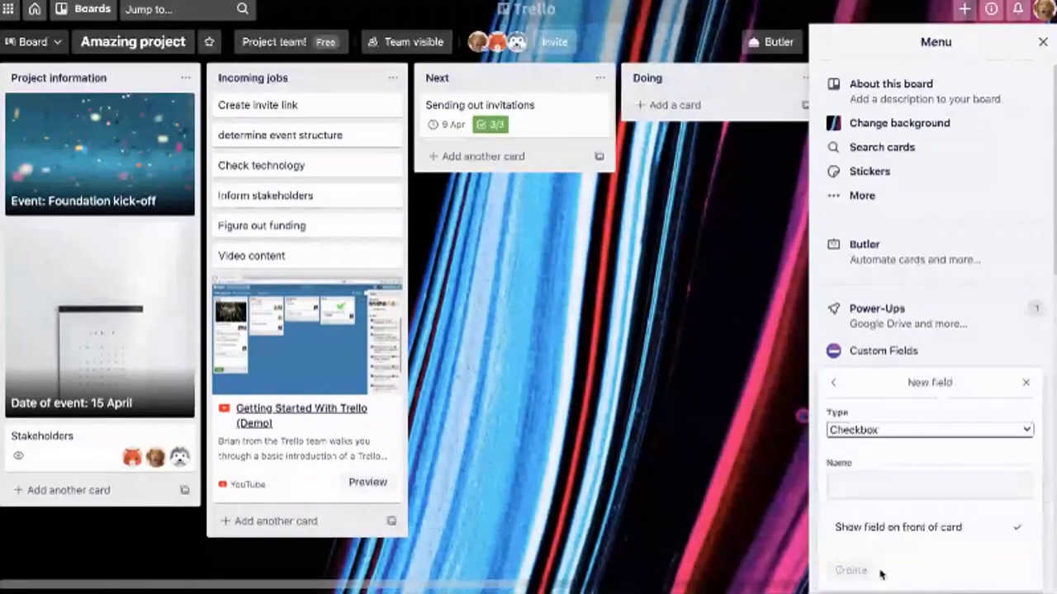
pyautogui.click(929, 429)
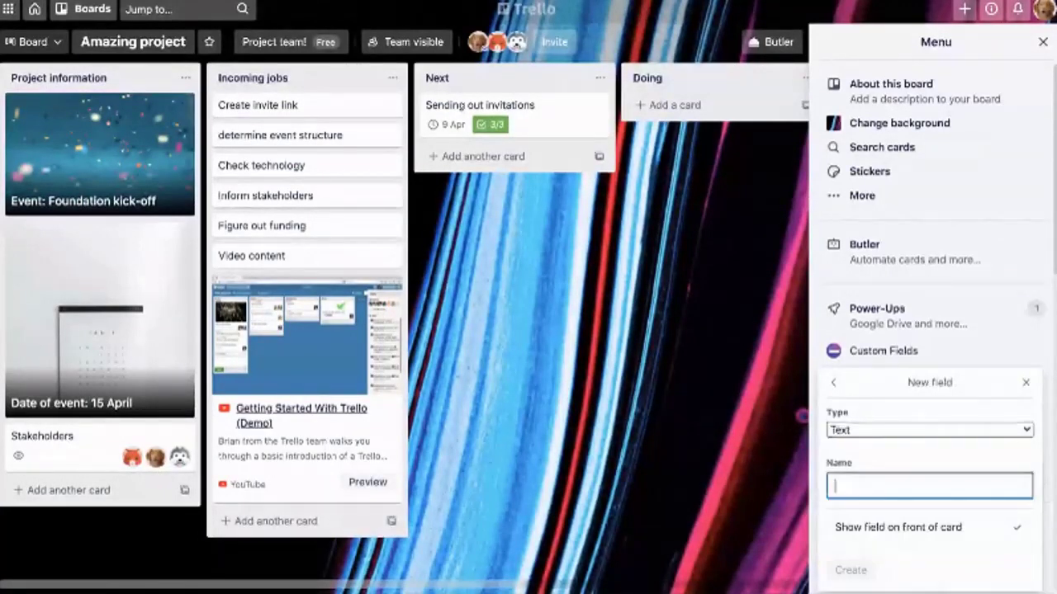
pyautogui.write('Name')
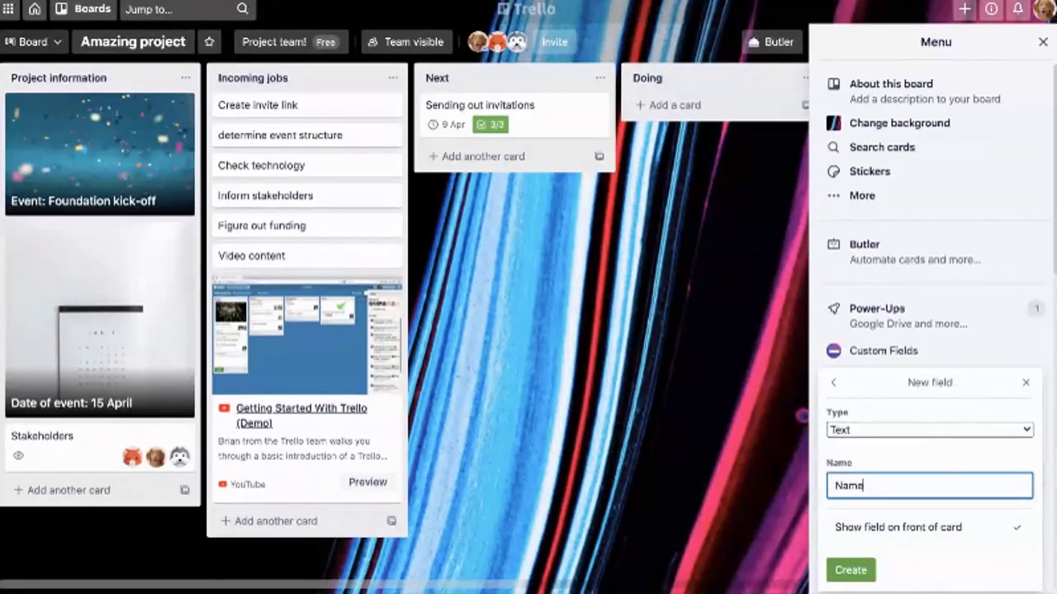
pyautogui.click(868, 575)
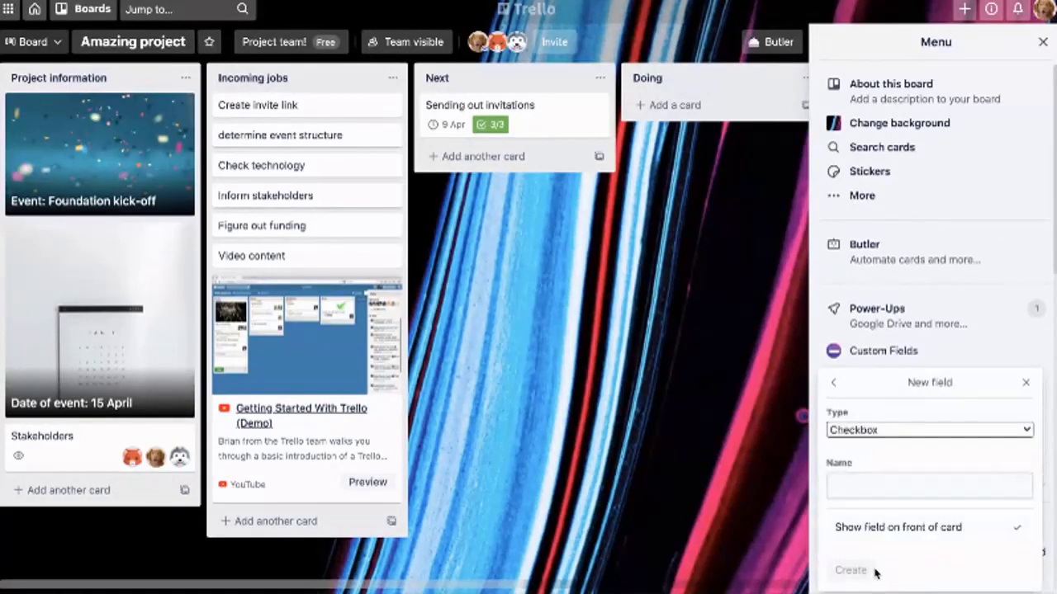
# Create a Number custom field called Phone number and close the fields list
pyautogui.click(929, 429)
pyautogui.click(929, 486)
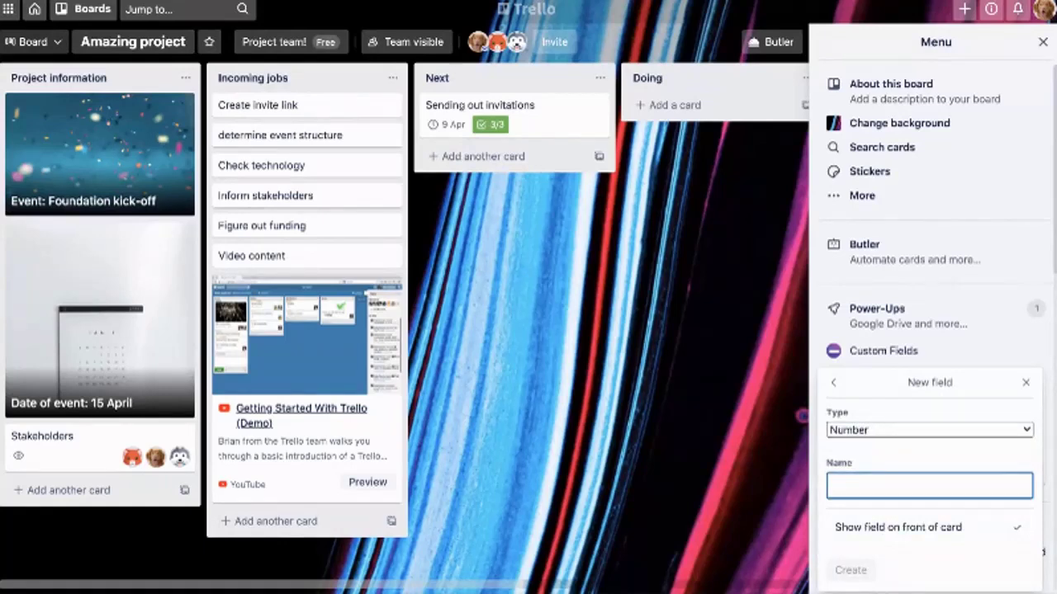
pyautogui.write('Phone number')
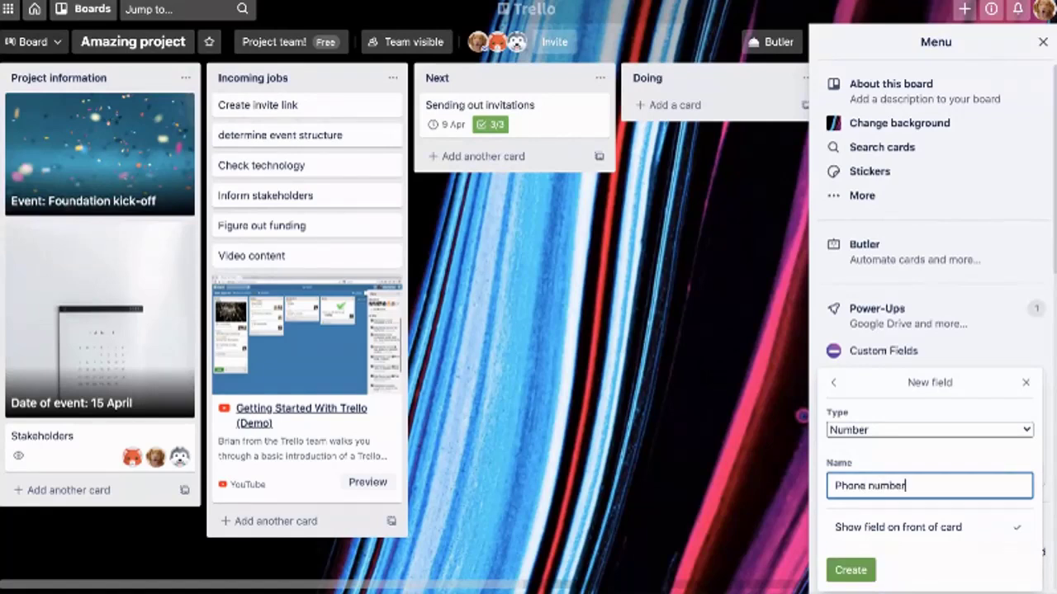
pyautogui.click(850, 570)
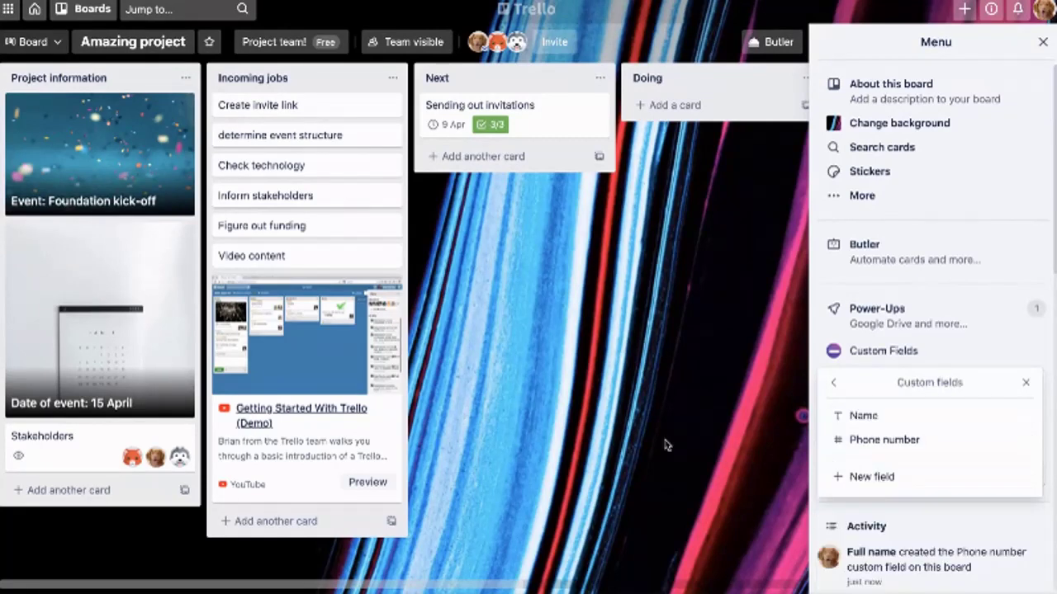
pyautogui.click(743, 548)
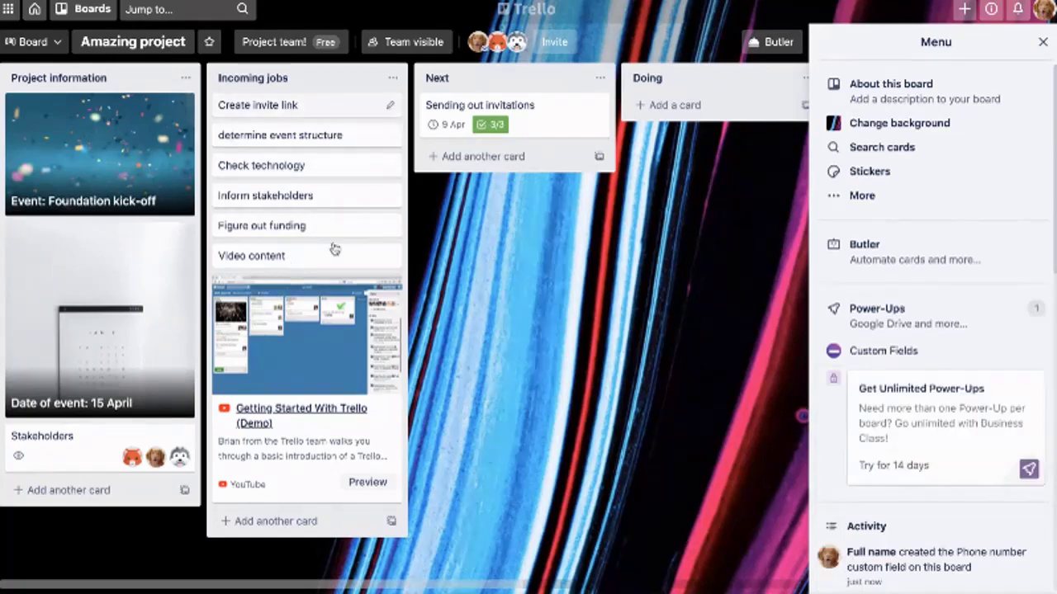
# Open the Sending out invitations card and enter the contact's name in the Name field
pyautogui.click(479, 105)
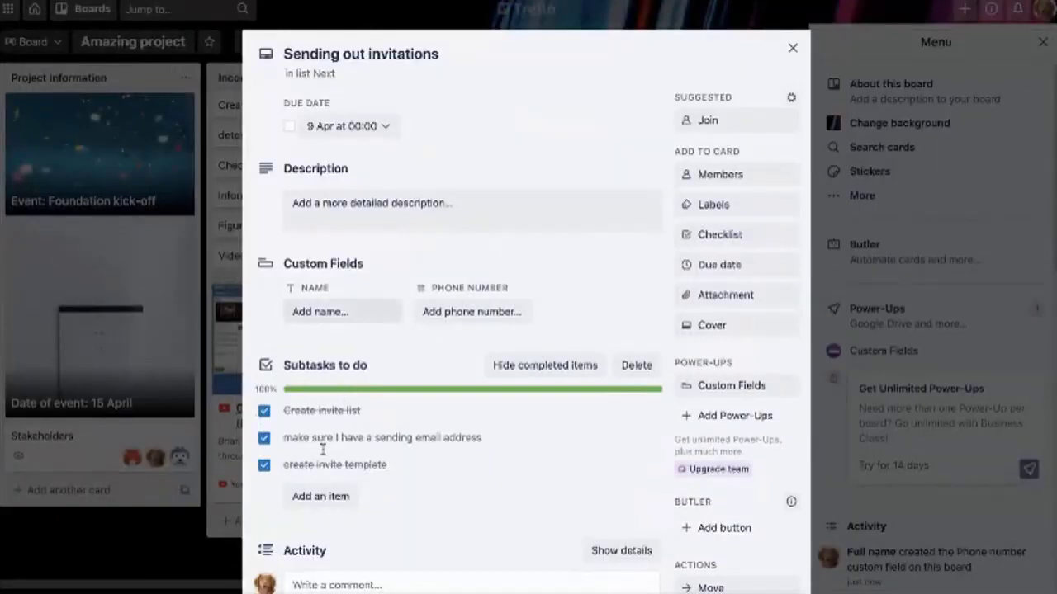
pyautogui.press('Tab')
pyautogui.write('Ryan')
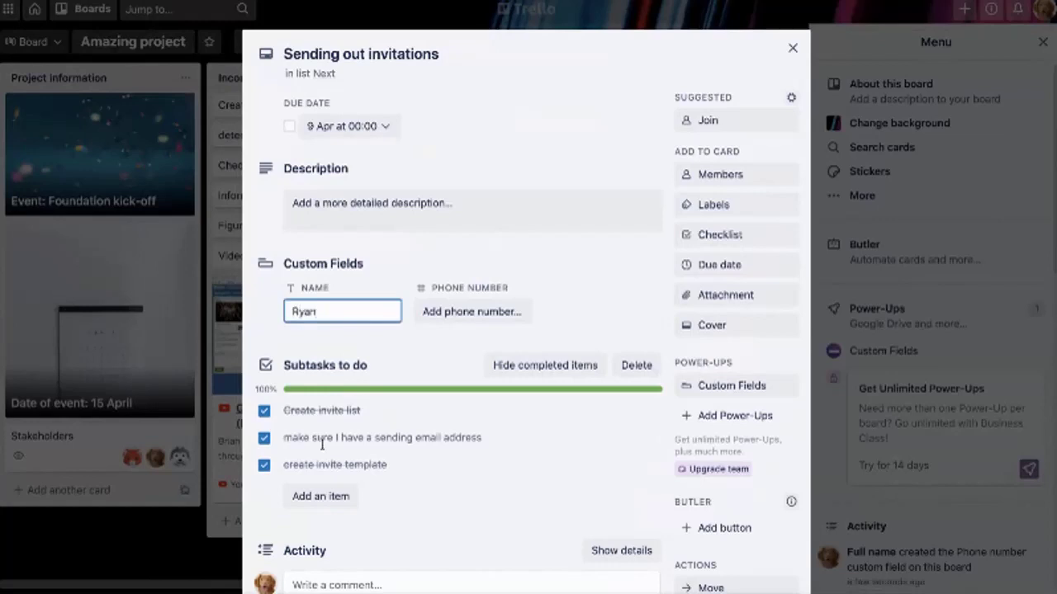
pyautogui.press('Return')
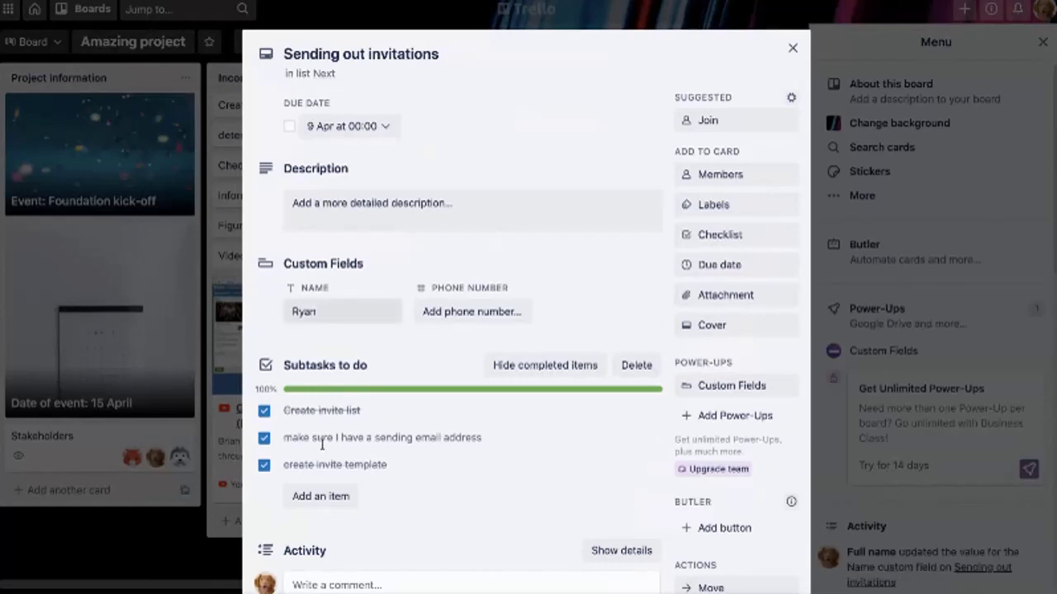
# Enter the contact's phone number in the Phone number field and close the card
pyautogui.press('Tab')
pyautogui.write('4')
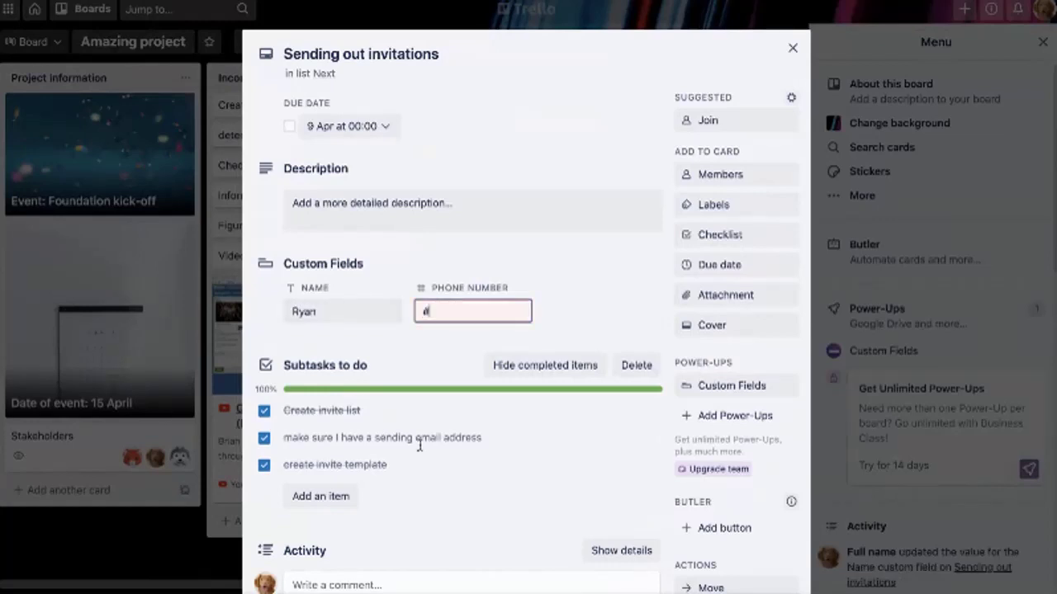
pyautogui.press('BackSpace')
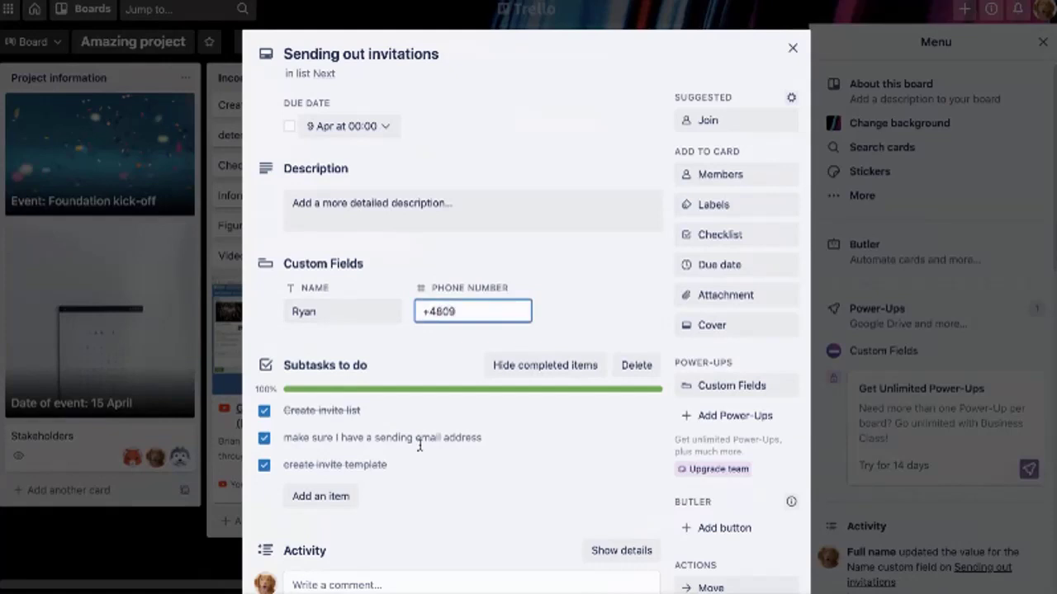
pyautogui.click(603, 303)
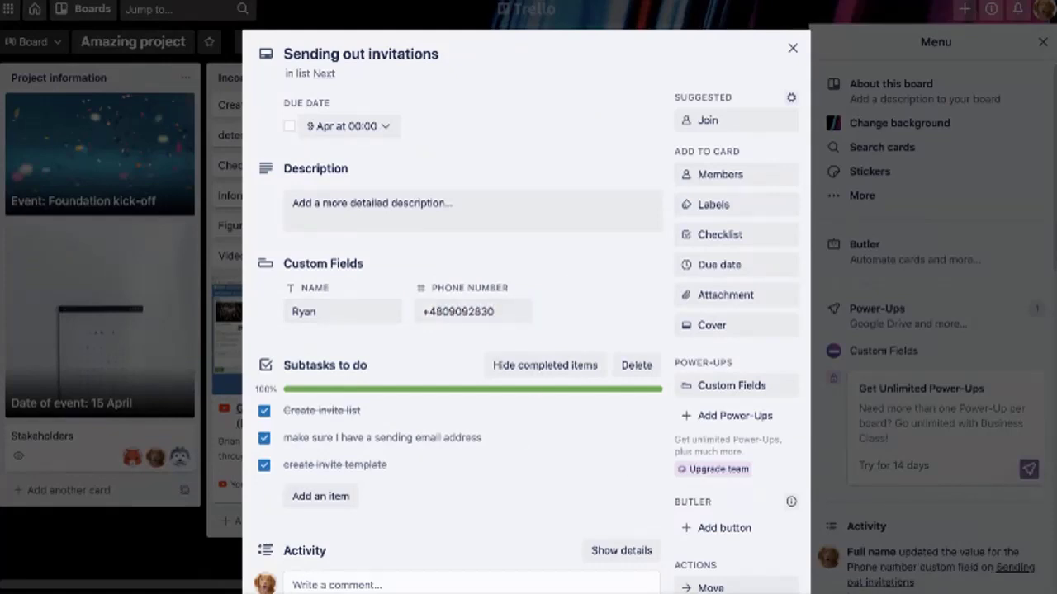
pyautogui.press('Escape')
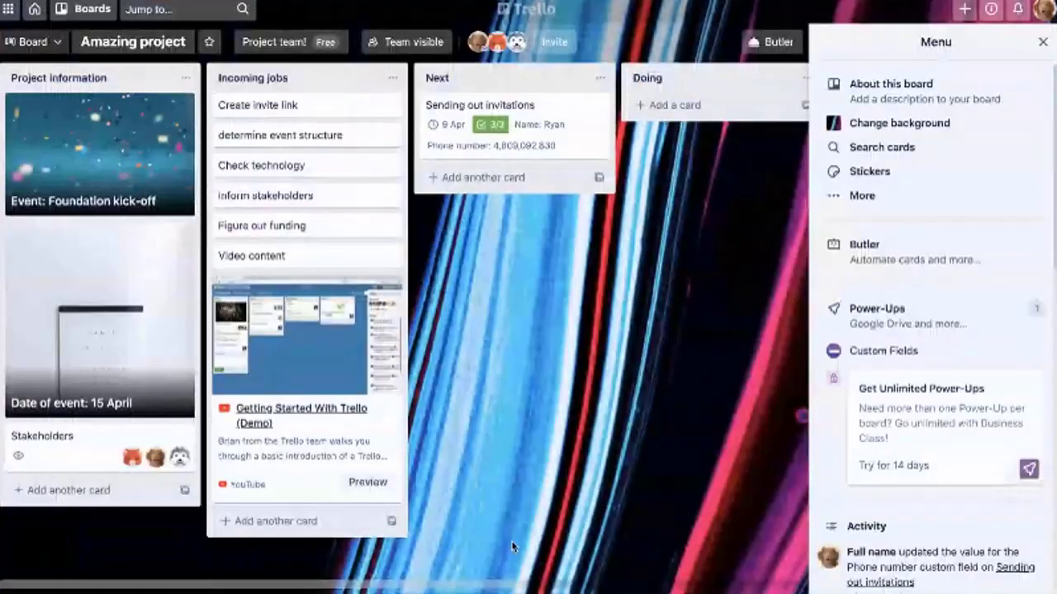
# Review the keyboard shortcuts list, then join and leave the Check technology card with Space
pyautogui.hotkey('shift', '/')
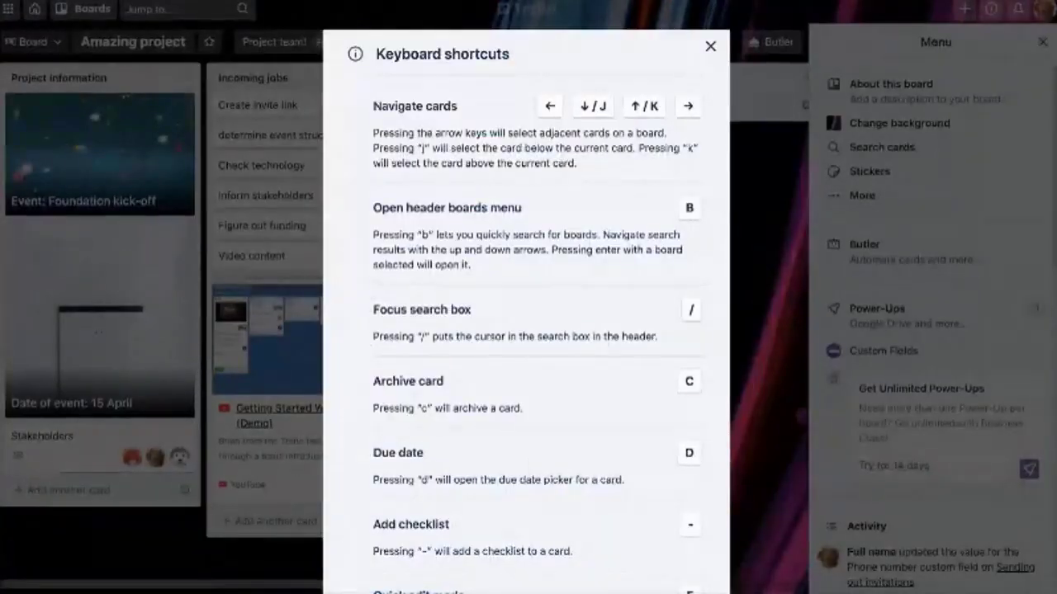
pyautogui.scroll(-3, 576, 559)
pyautogui.scroll(-15, 526, 330)
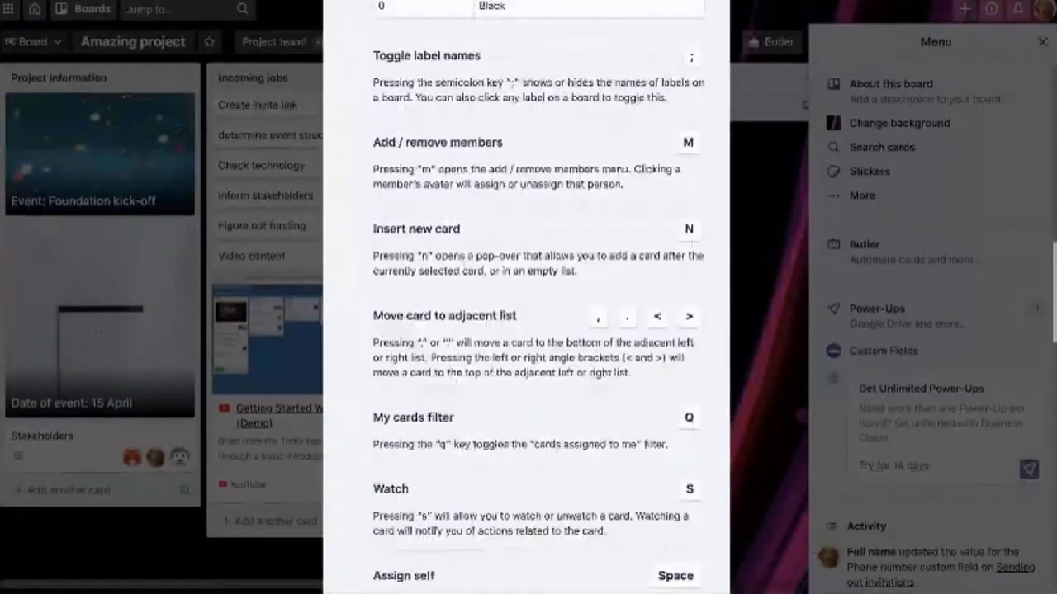
pyautogui.press('Escape')
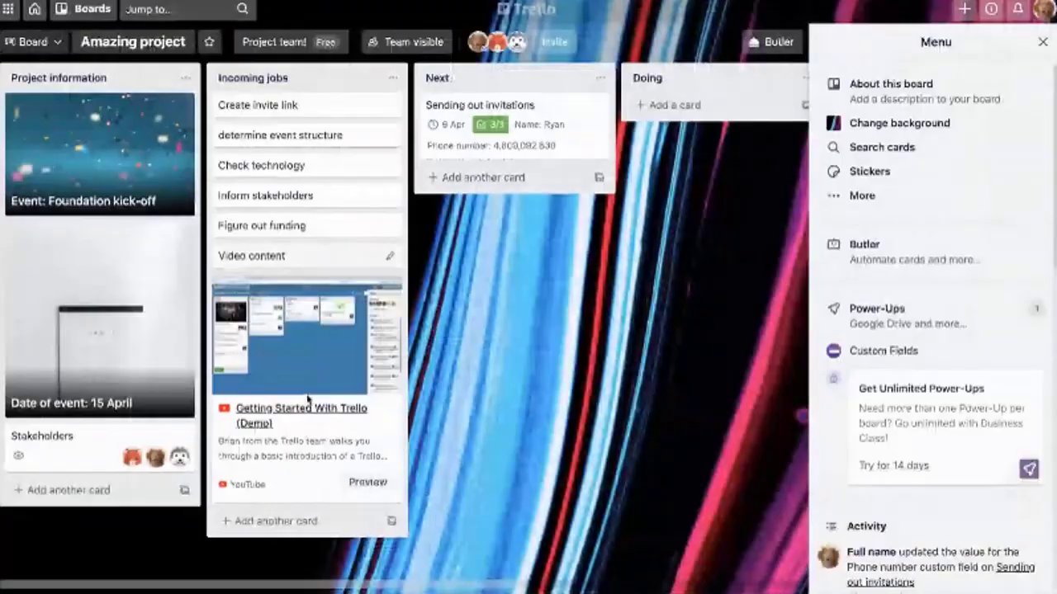
pyautogui.press('Up')
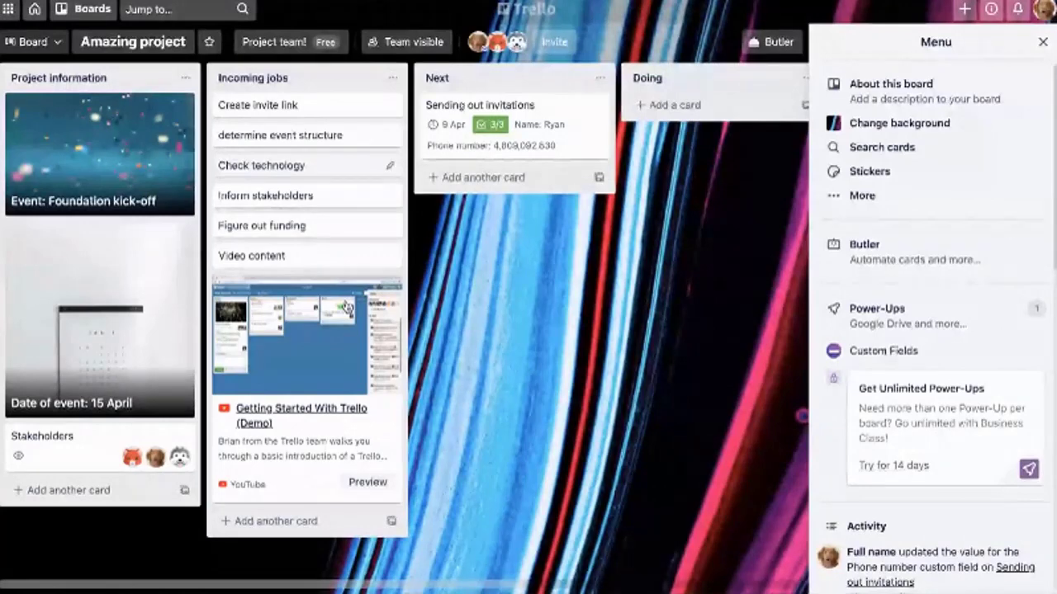
pyautogui.press('space')
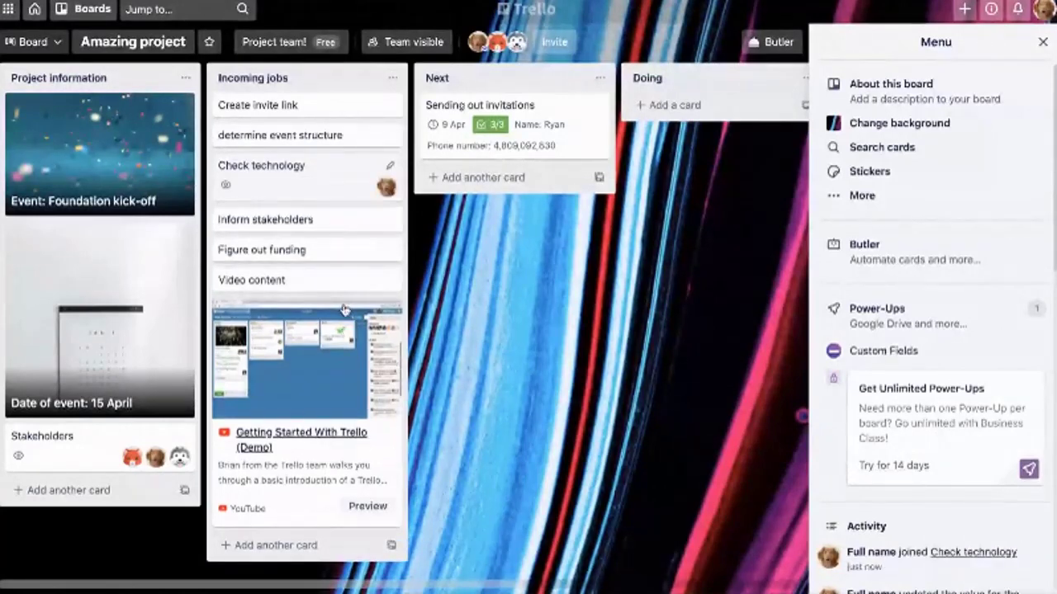
pyautogui.press('space')
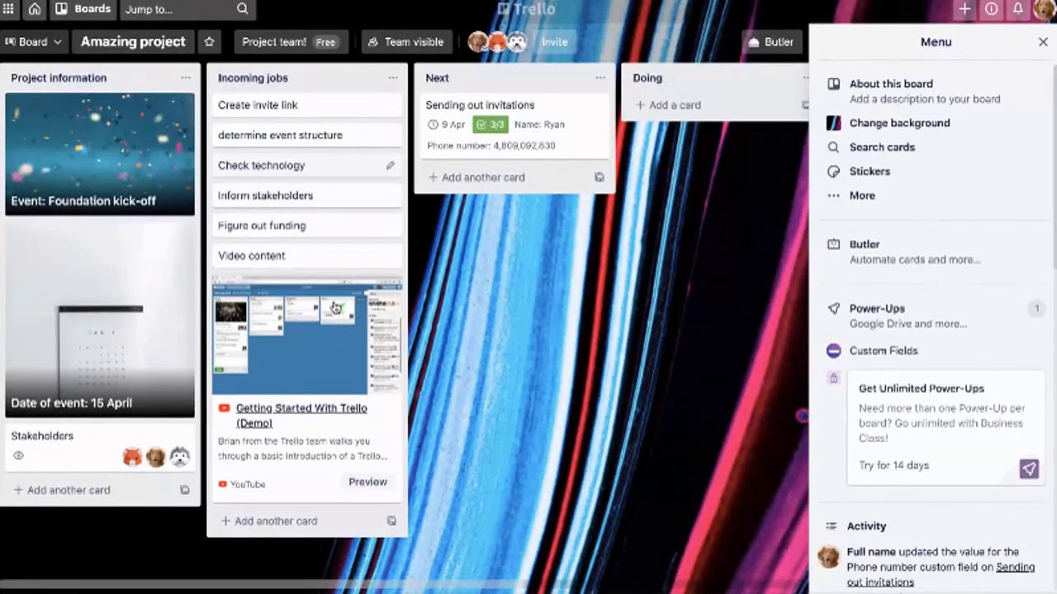
# Try the D due-date and M members shortcuts, keeping the 9 Apr due date unchanged
pyautogui.press('d')
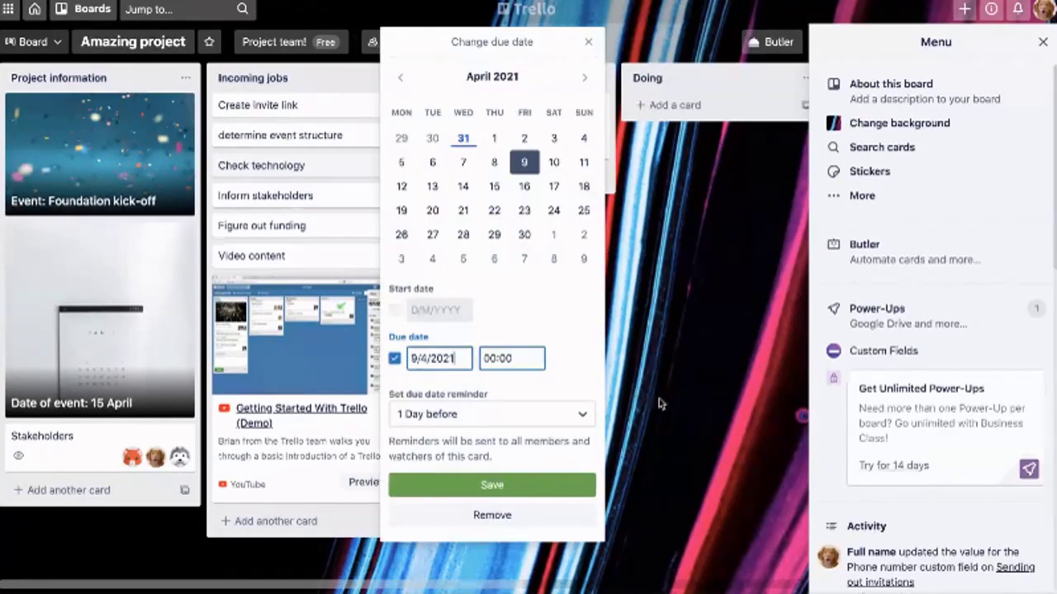
pyautogui.press('Return')
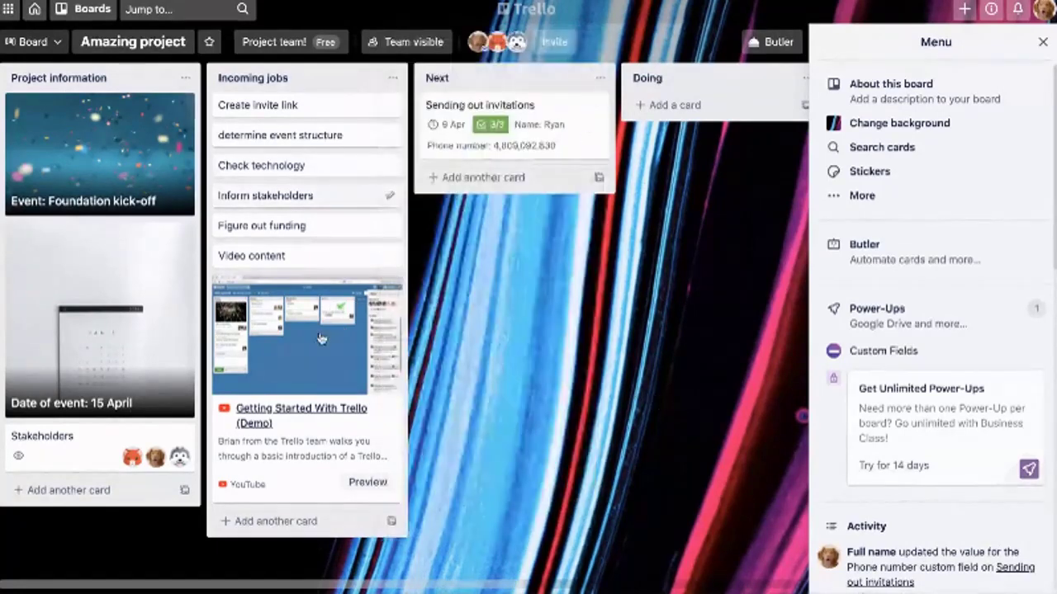
pyautogui.press('m')
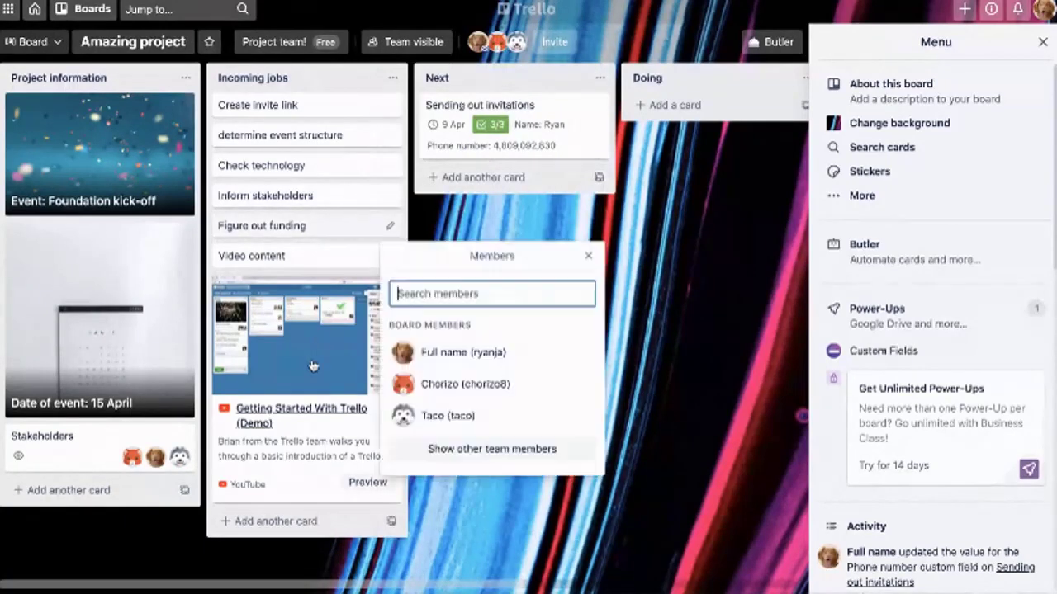
pyautogui.click(692, 469)
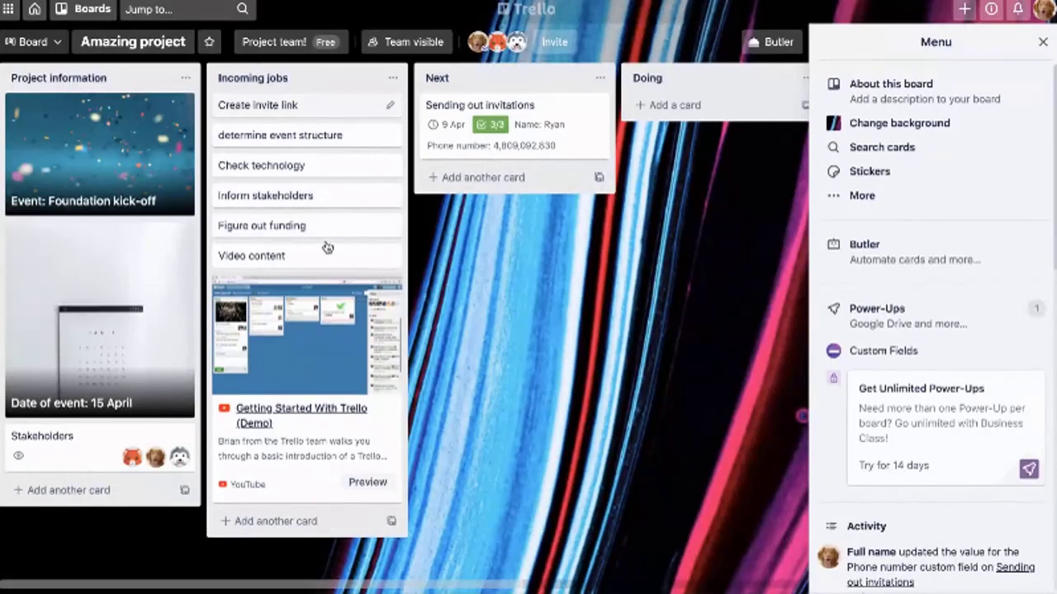
# Label Create invite link green, yellow, orange, red and purple, and show label names
pyautogui.press('1')
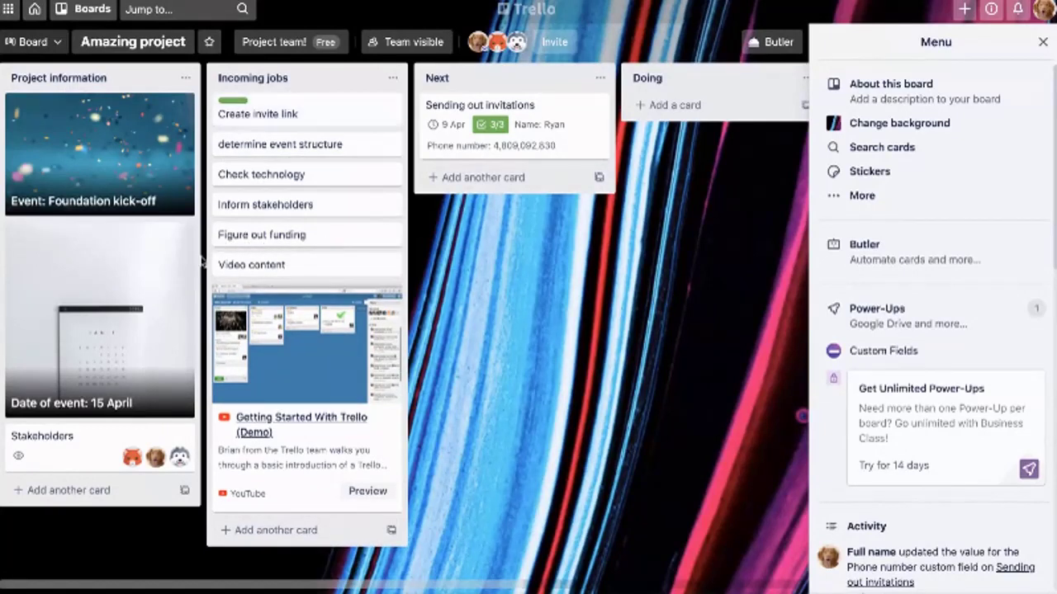
pyautogui.press('2')
pyautogui.press('3')
pyautogui.press('4')
pyautogui.press('5')
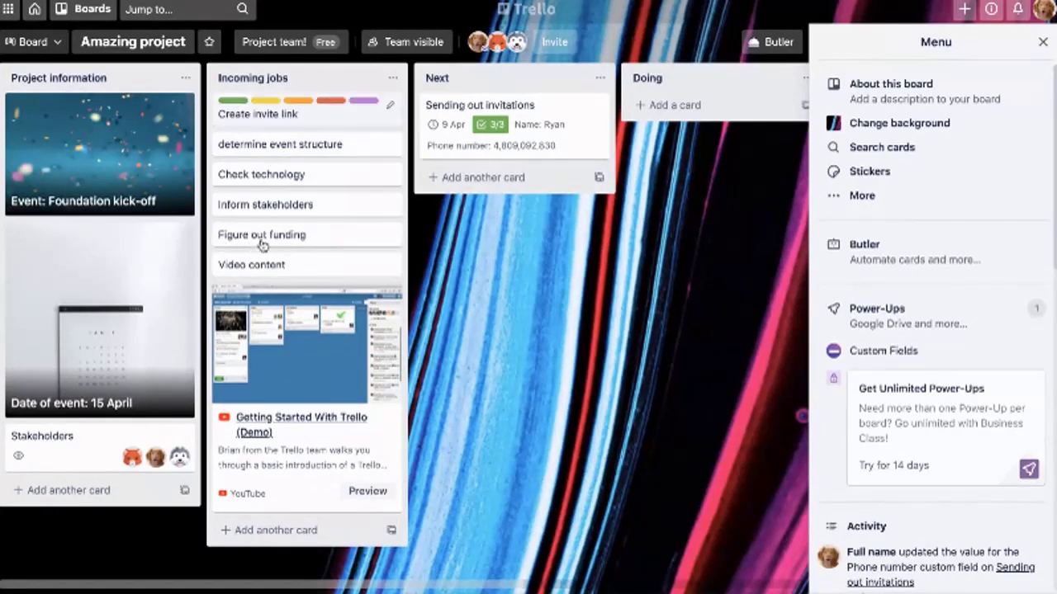
pyautogui.press(';')
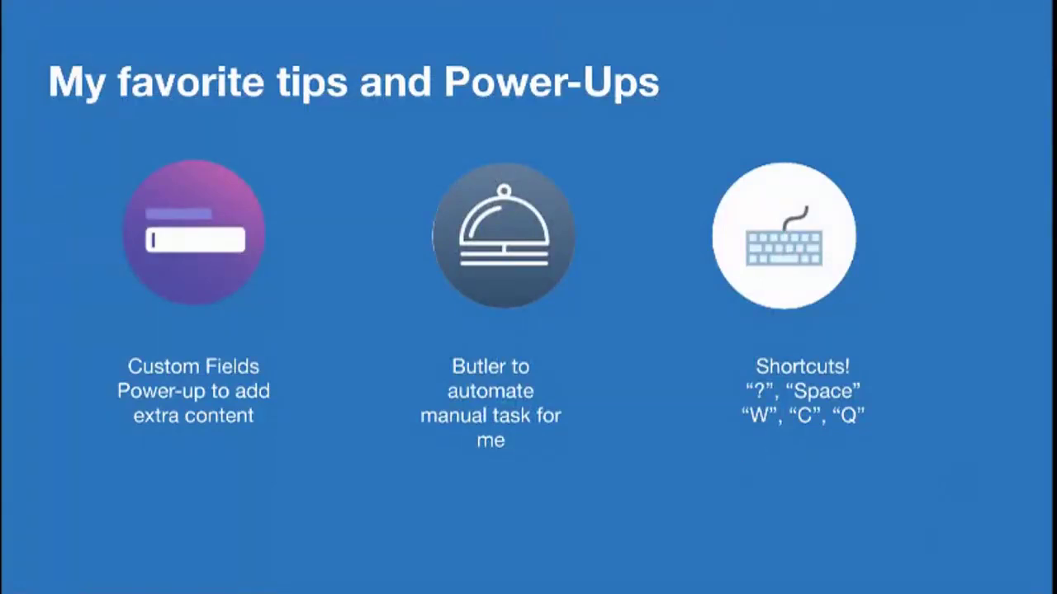
# Advance to the Paid vs. Free slide
pyautogui.press('Right')
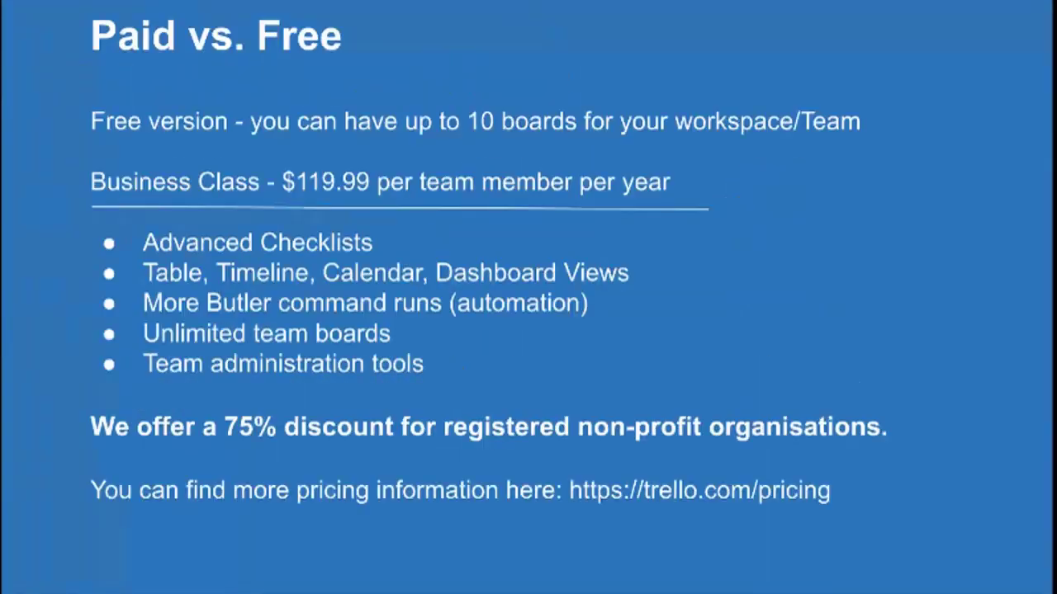